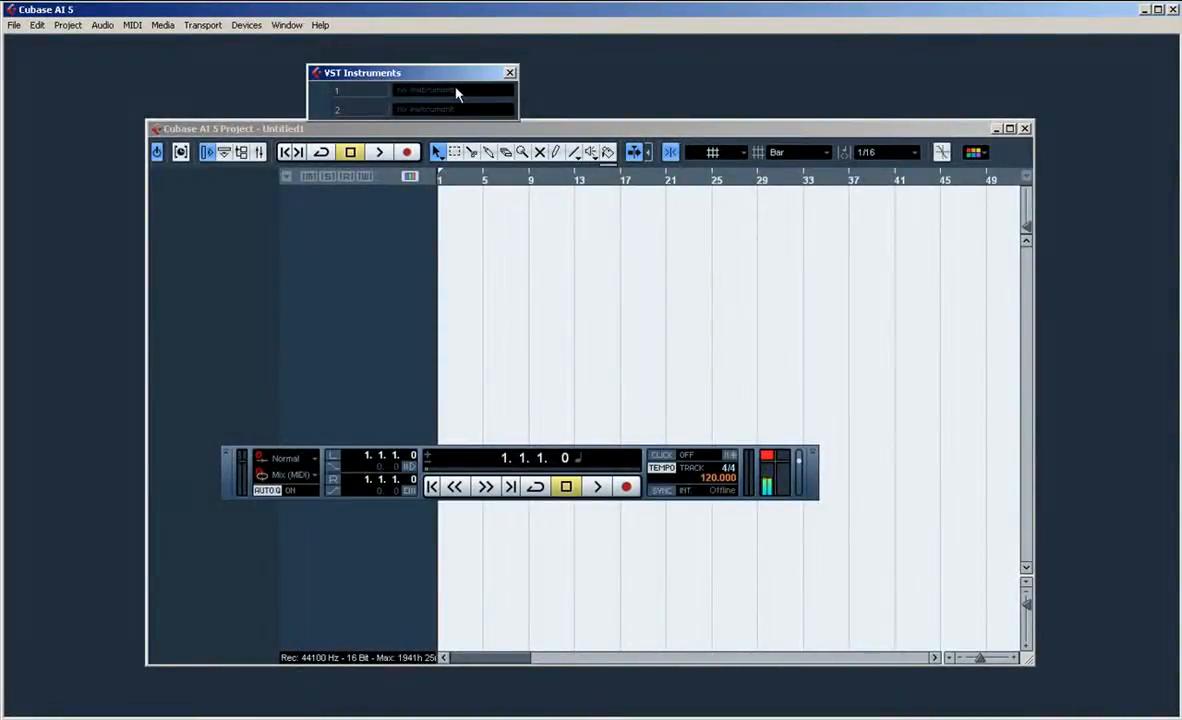
Step: Load DUBTURBO2 into the first VST instrument slot and create a MIDI track assigned to it
click(455, 92)
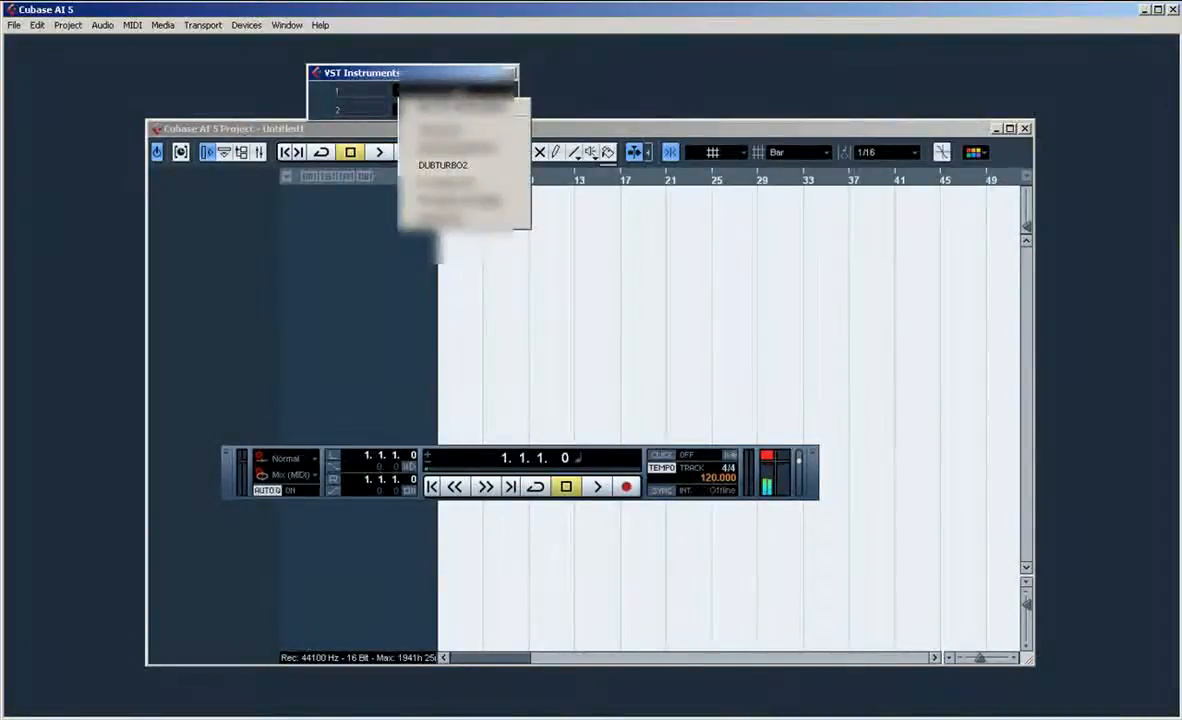
click(466, 168)
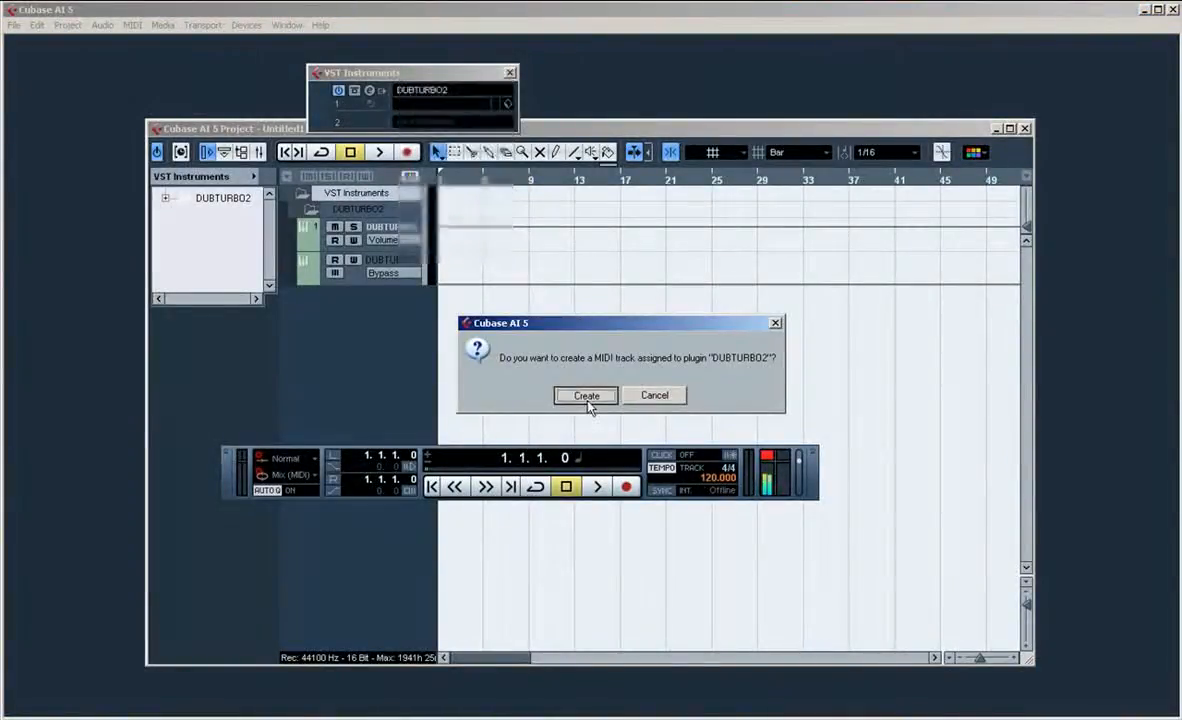
click(586, 396)
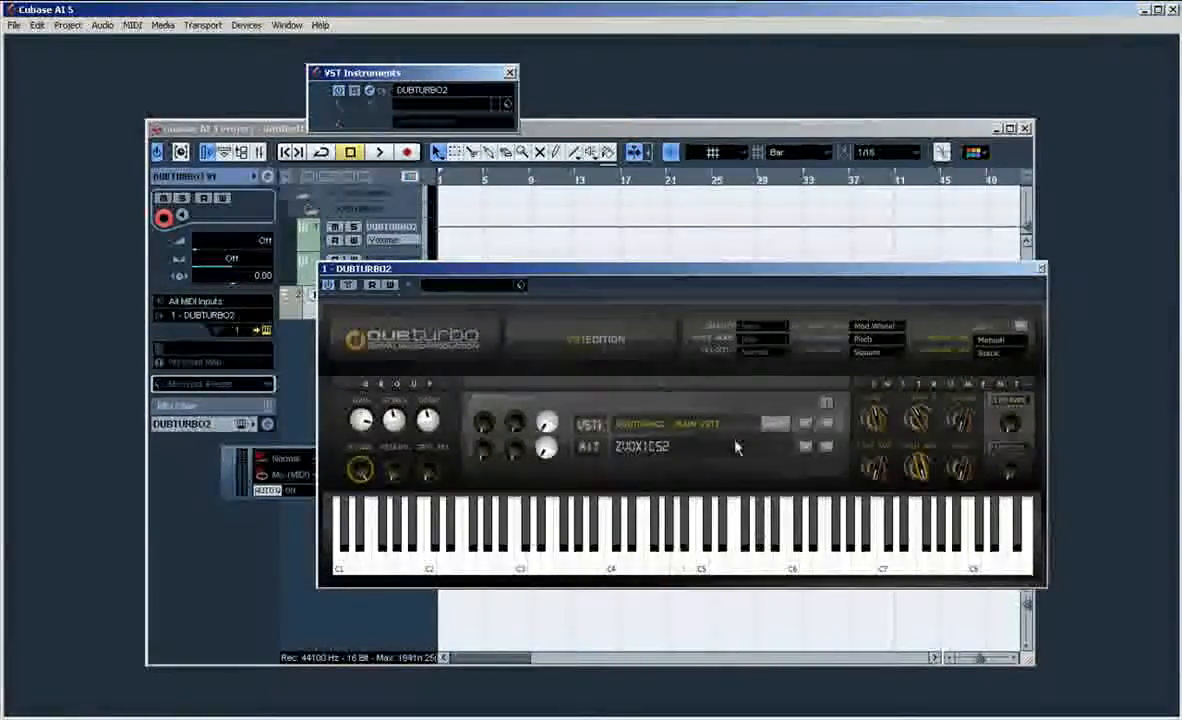
Step: Load the Crunk kit in DUBTURBO2 and audition its sounds on the plug-in's lower keys
click(671, 450)
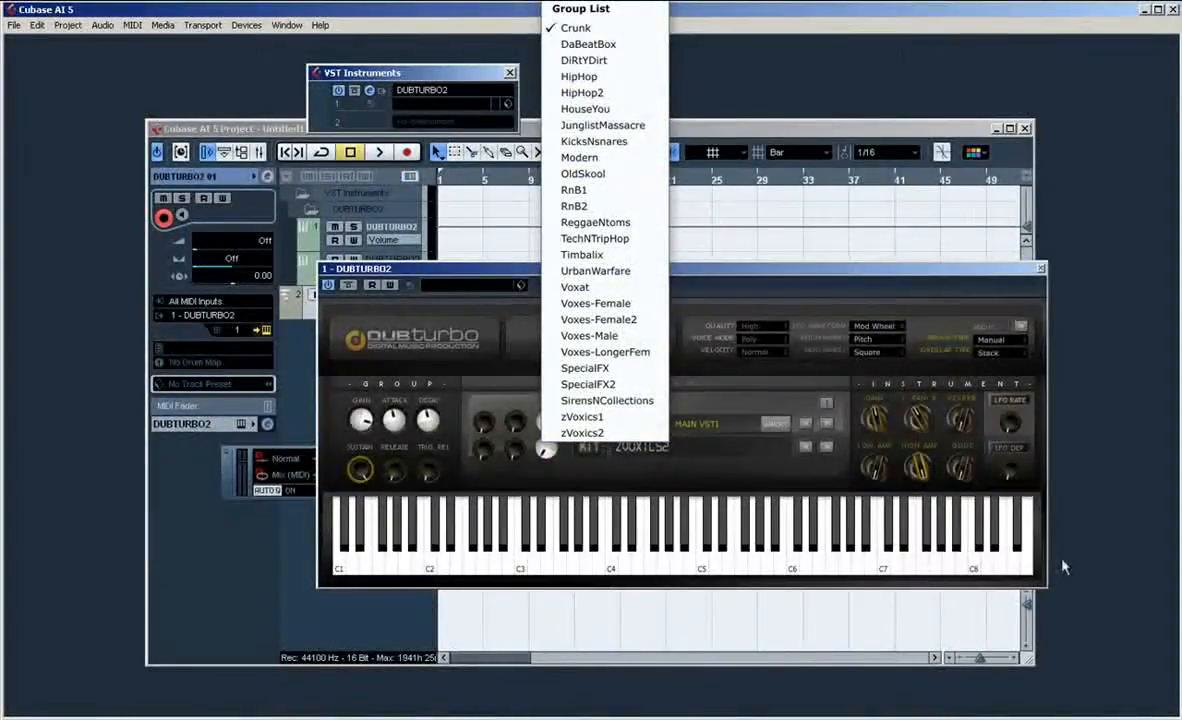
click(579, 30)
drag(585, 552, 366, 552)
click(611, 556)
click(624, 559)
click(630, 545)
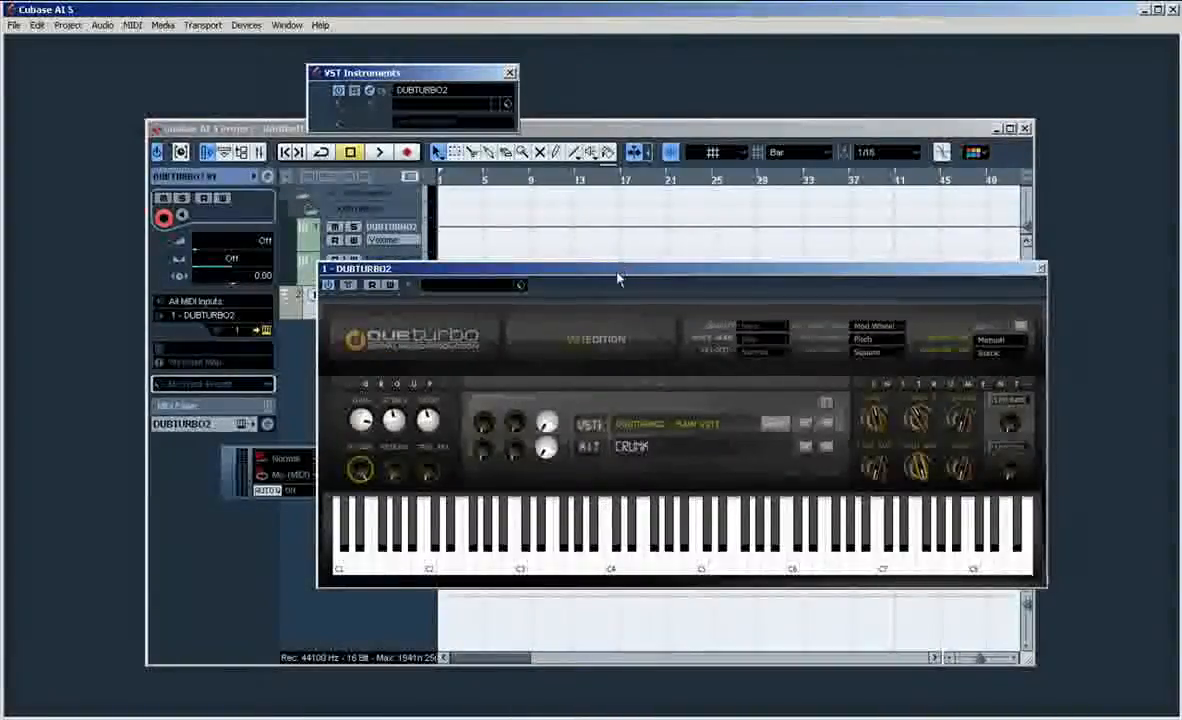
Step: Move the DUBTURBO2 window down clear of the tracks and set the project's fixed tempo to 105
drag(617, 270, 562, 438)
key(F2)
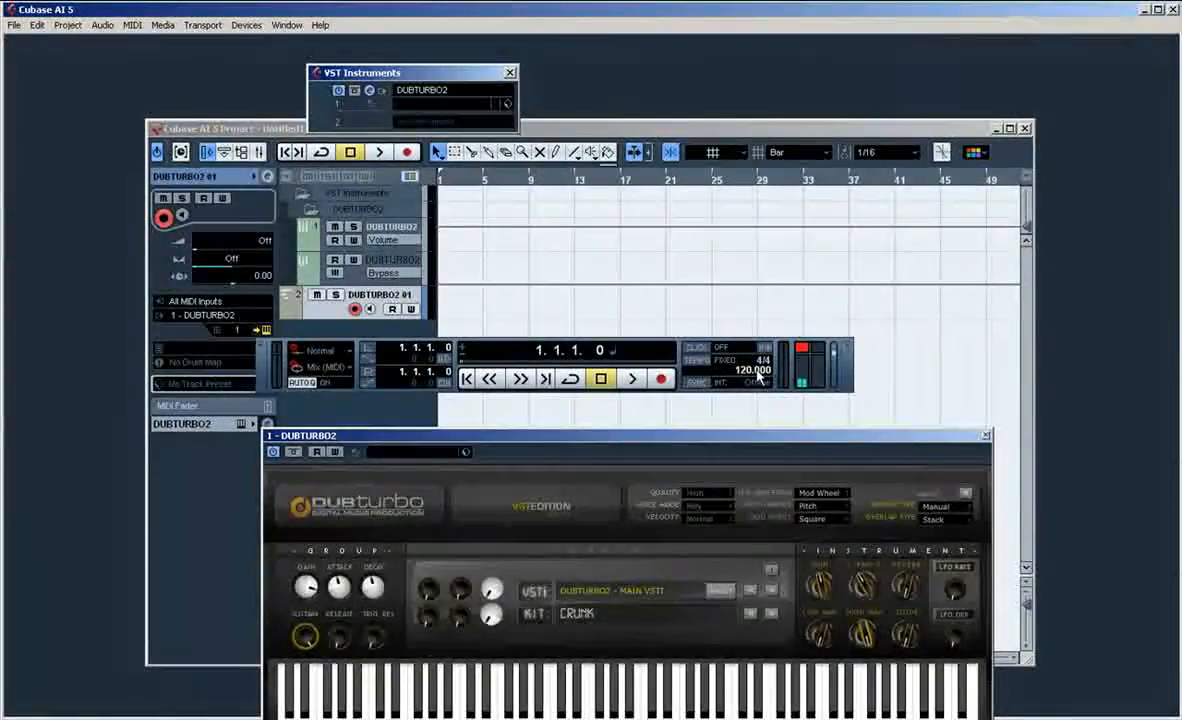
double_click(753, 370)
text(105)
key(Return)
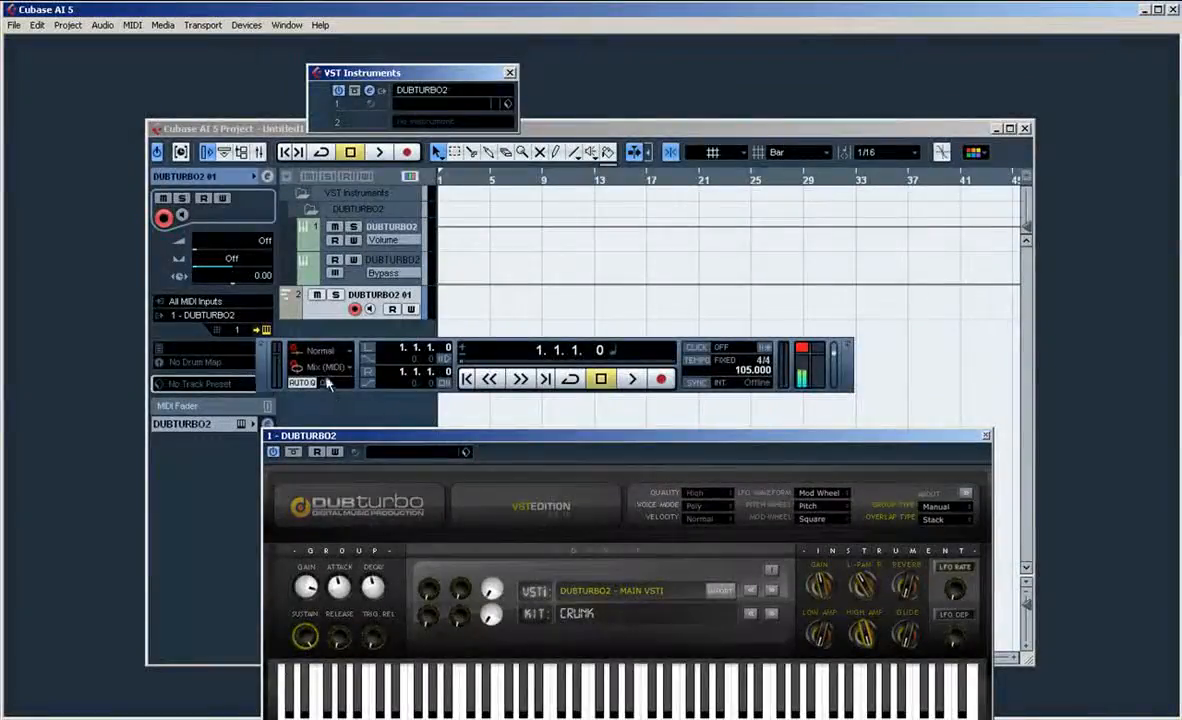
Step: Record a drum pattern on the DUBTURBO2 MIDI track with the metronome and cycle on, looping bars 1 to 13
click(574, 381)
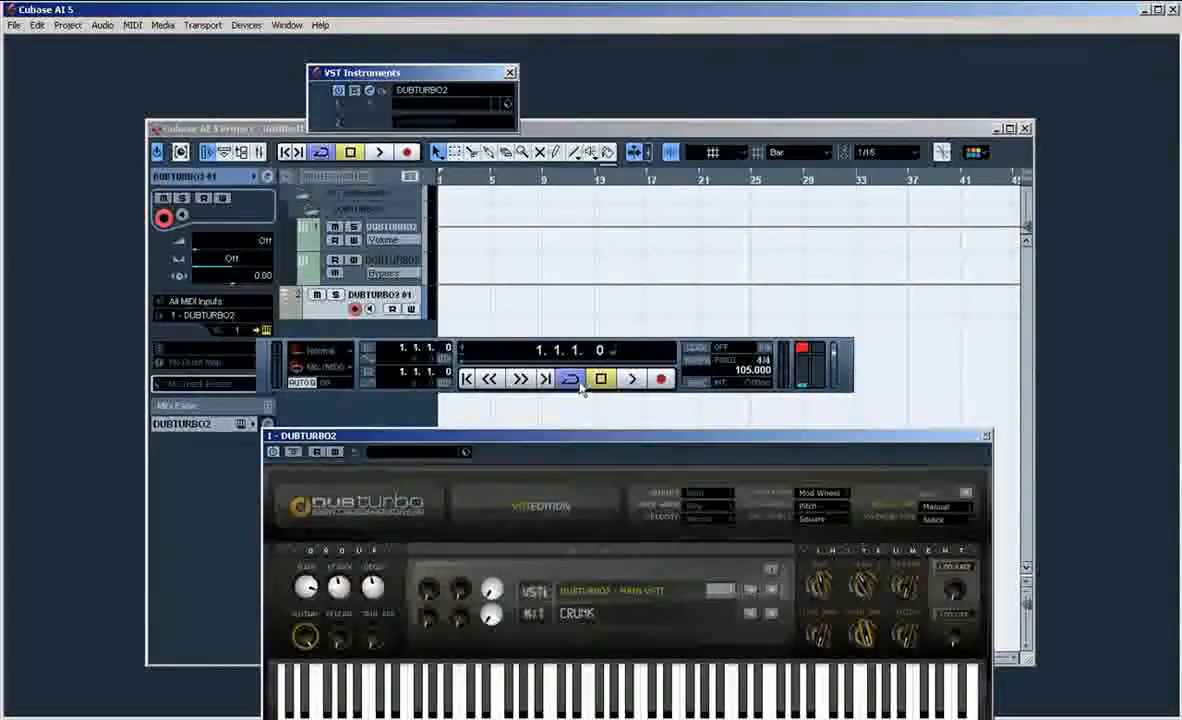
click(720, 347)
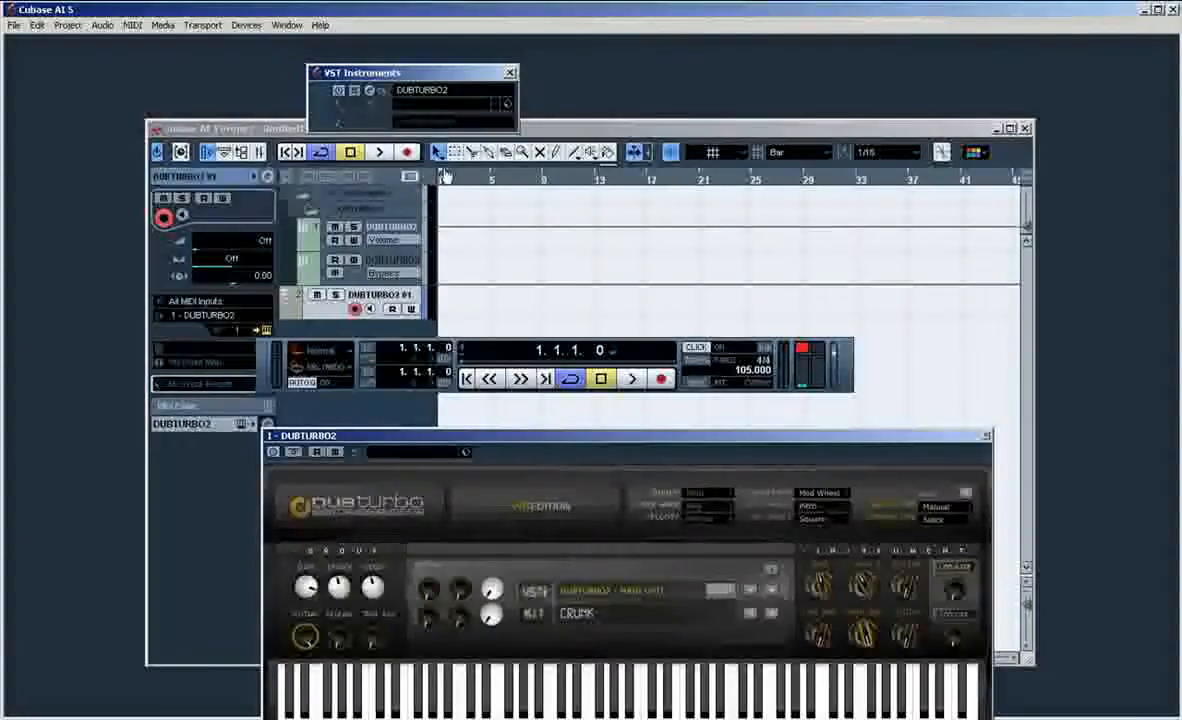
drag(444, 176, 602, 185)
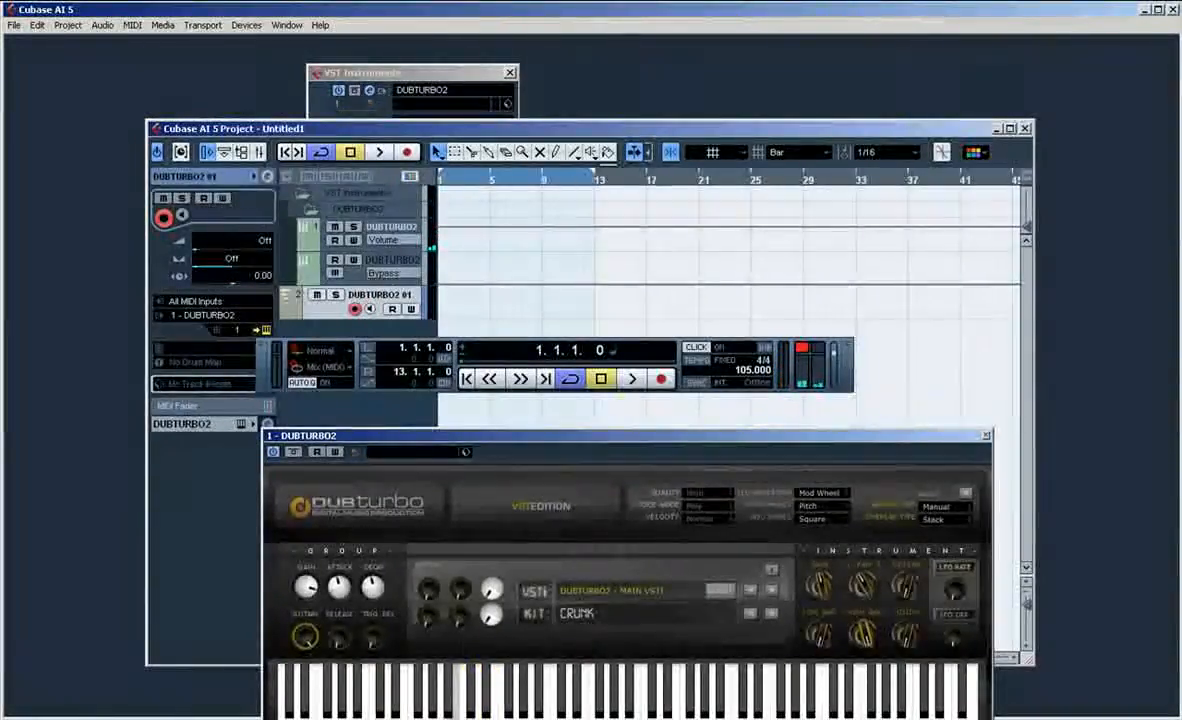
key(KP_Multiply)
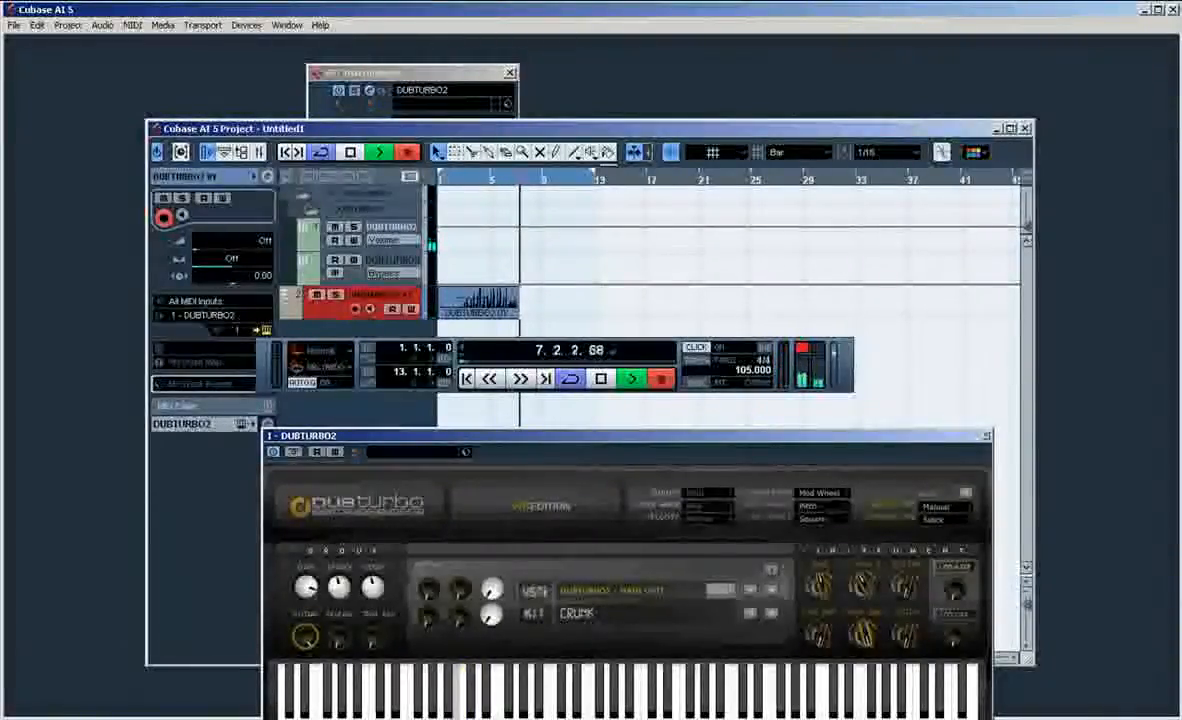
key(space)
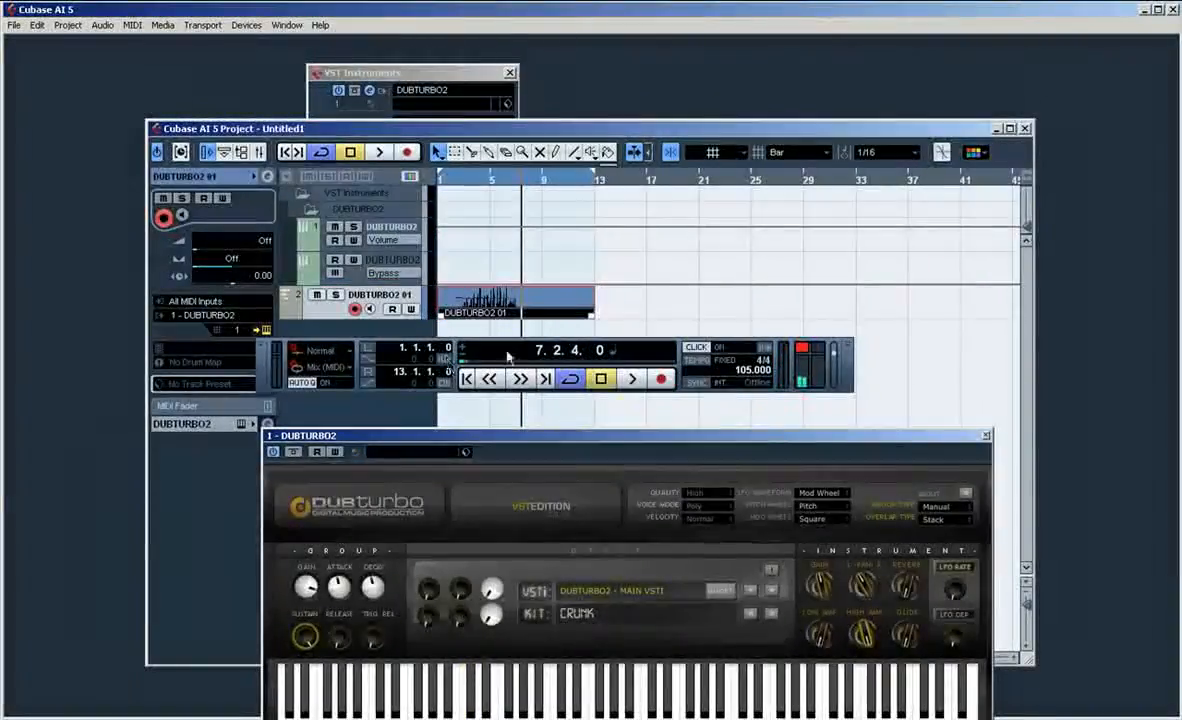
Step: Trim the recorded drum clip to bars 3 to 7 and move it to start at bar 1
drag(596, 318, 518, 318)
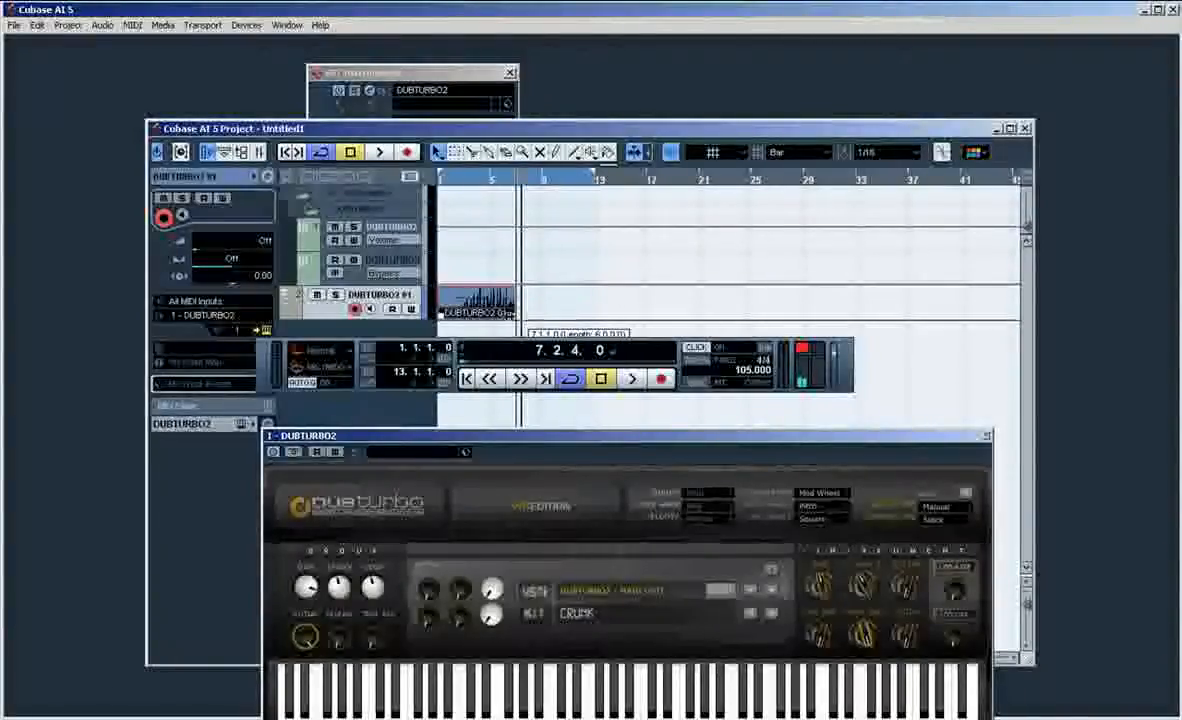
drag(437, 328, 463, 322)
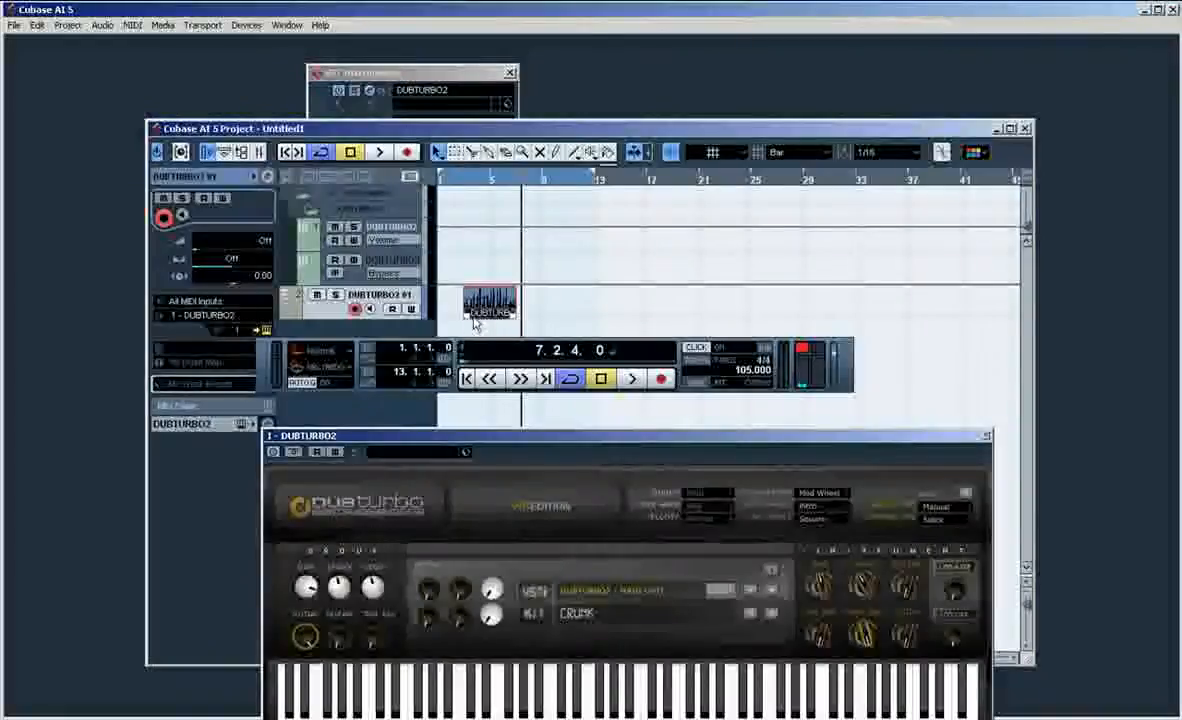
drag(476, 320, 472, 311)
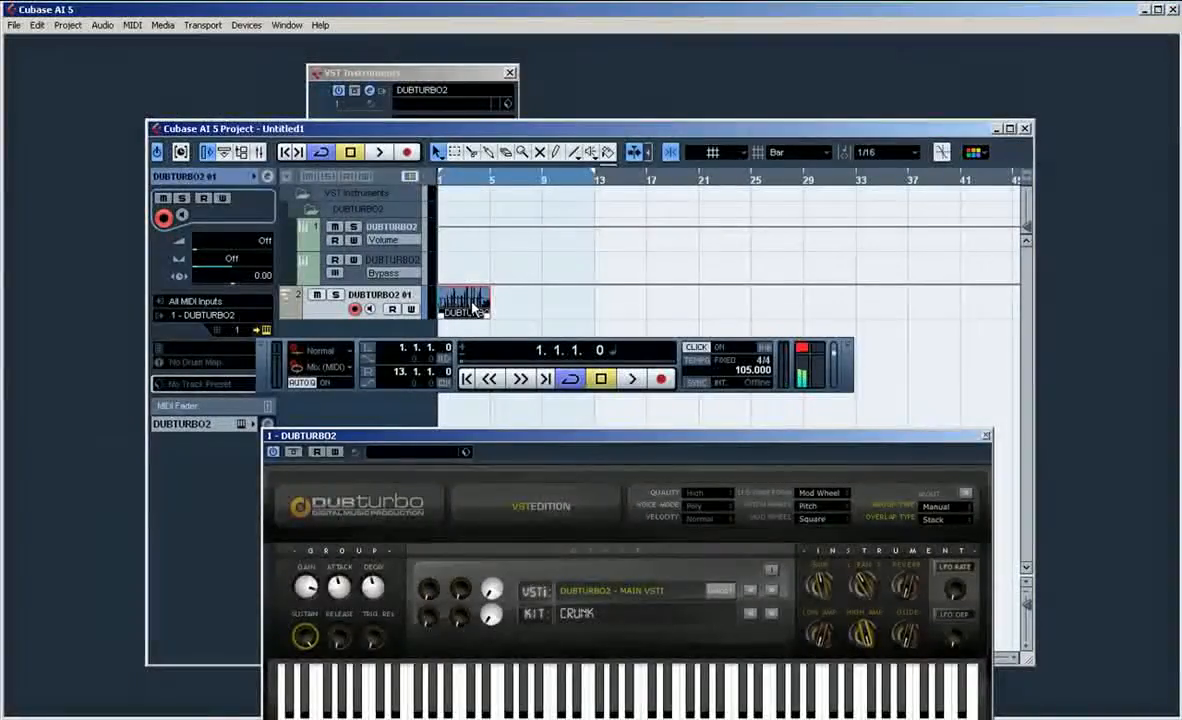
Step: Shorten the cycle range to bars 1 to 5 and overdub two more passes of drums onto the looping clip
key(space)
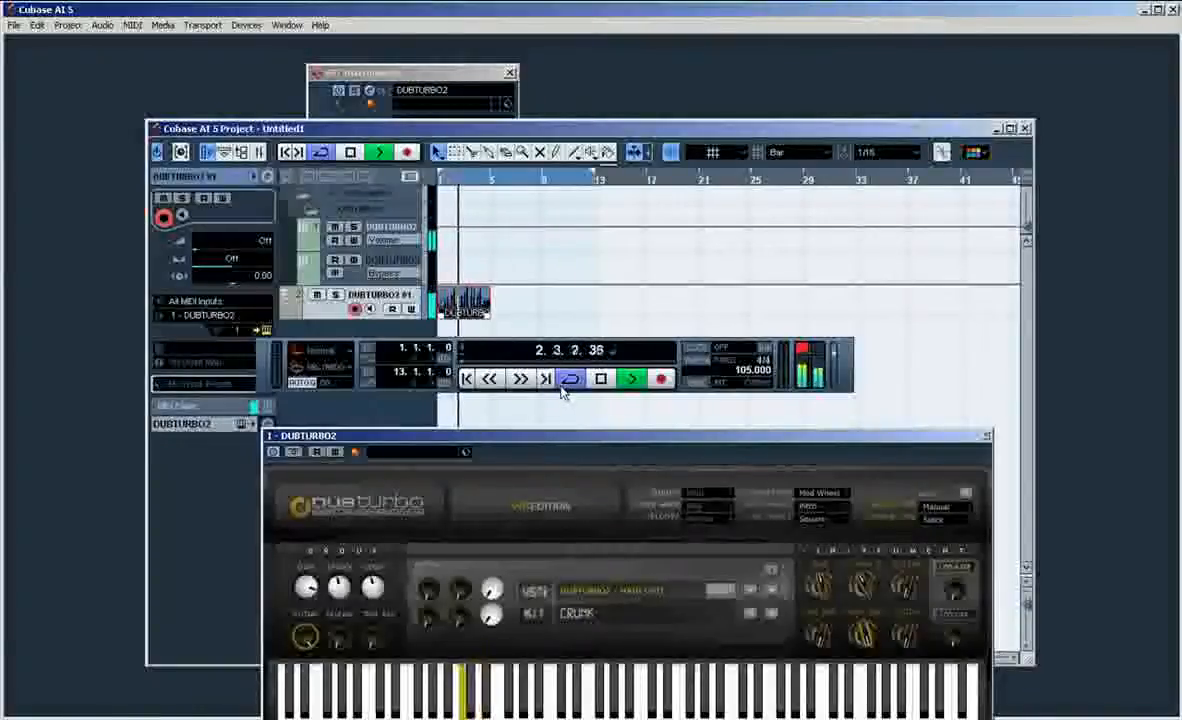
drag(594, 178, 493, 185)
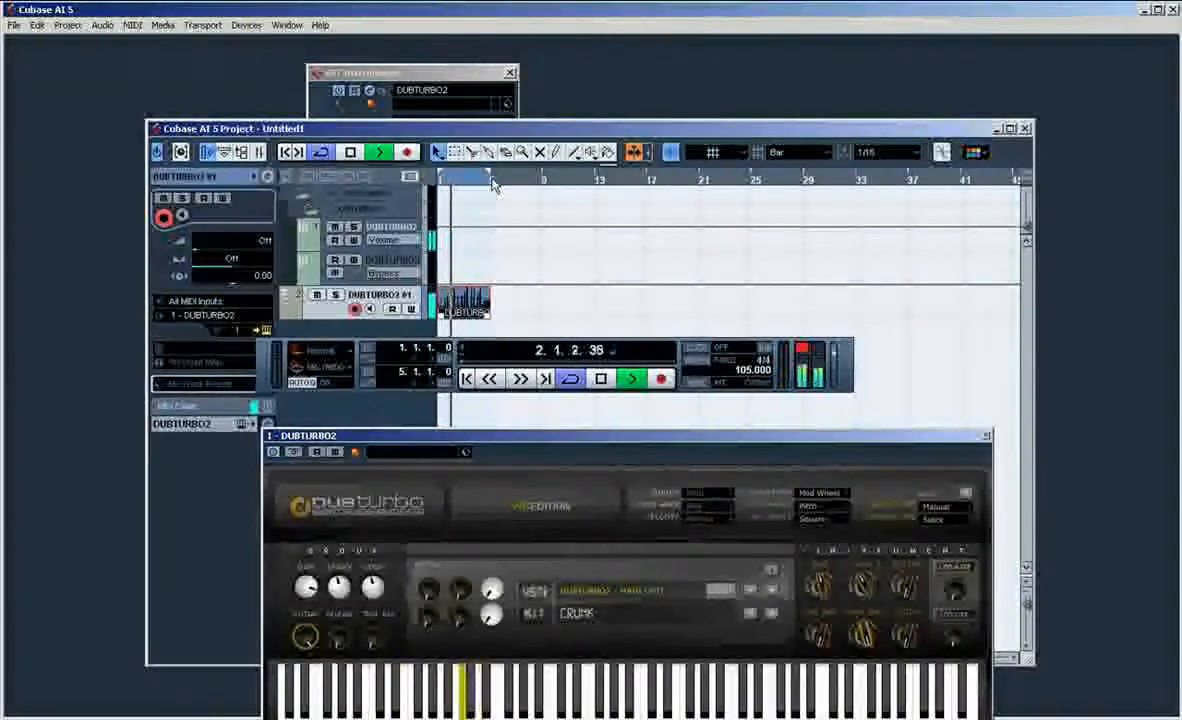
key(KP_Multiply)
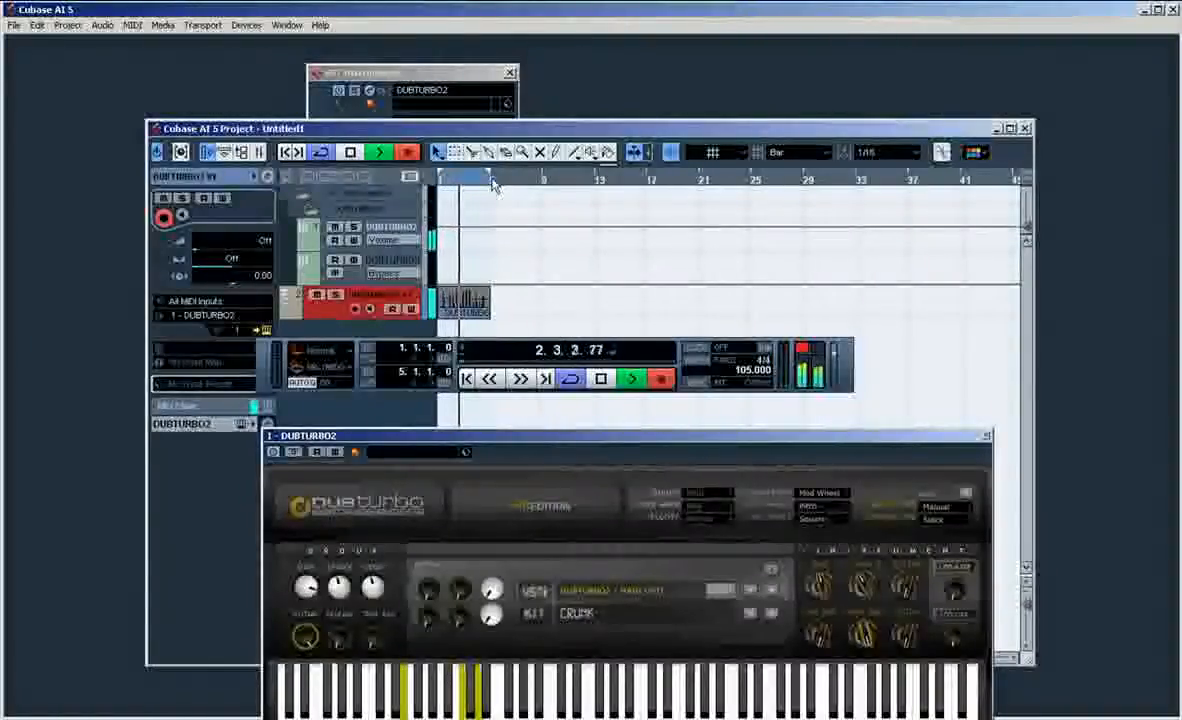
key(space)
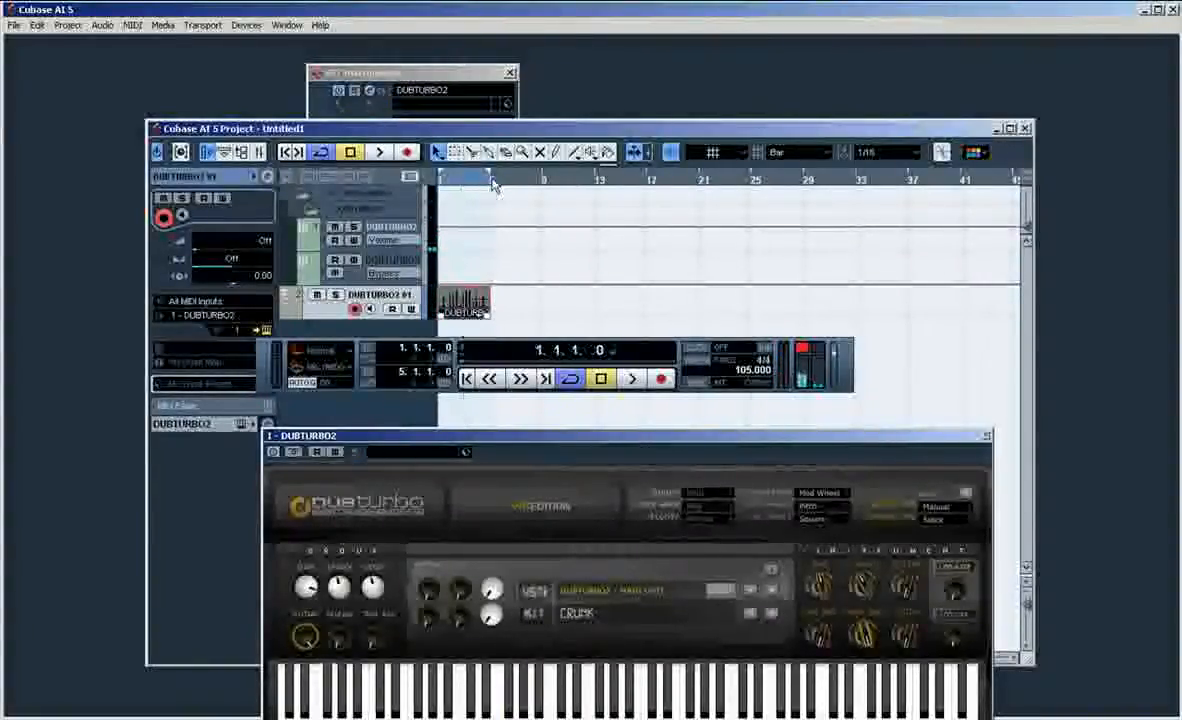
key(KP_Multiply)
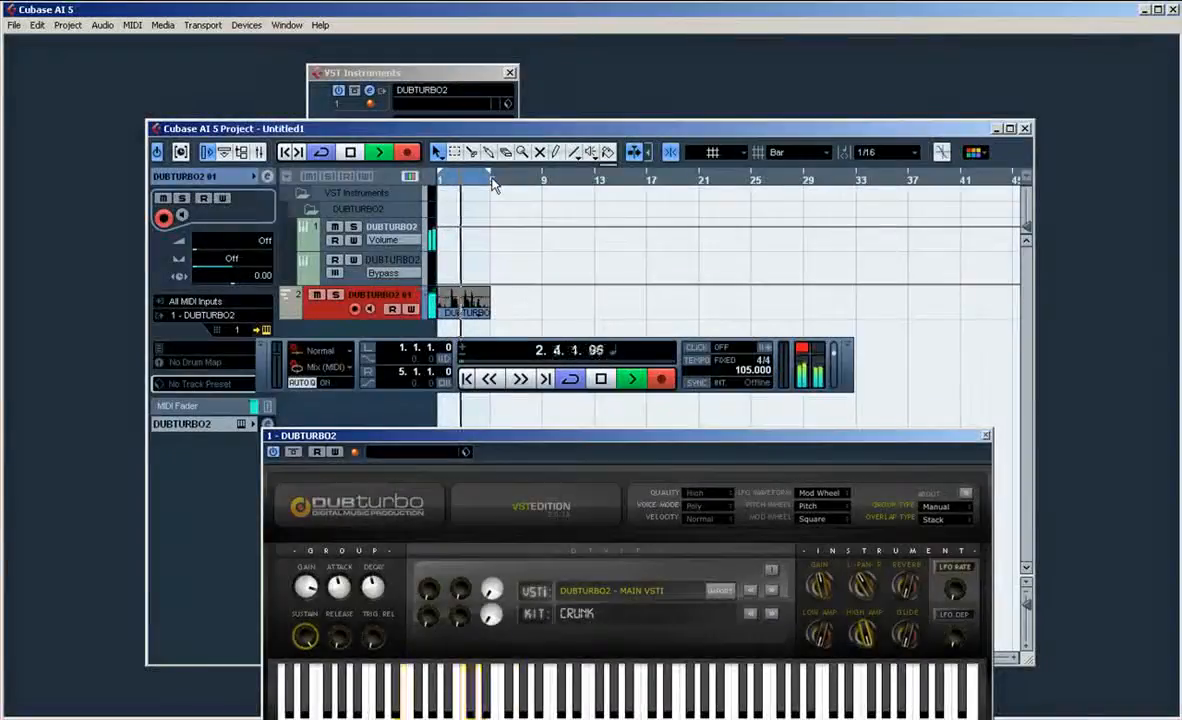
key(space)
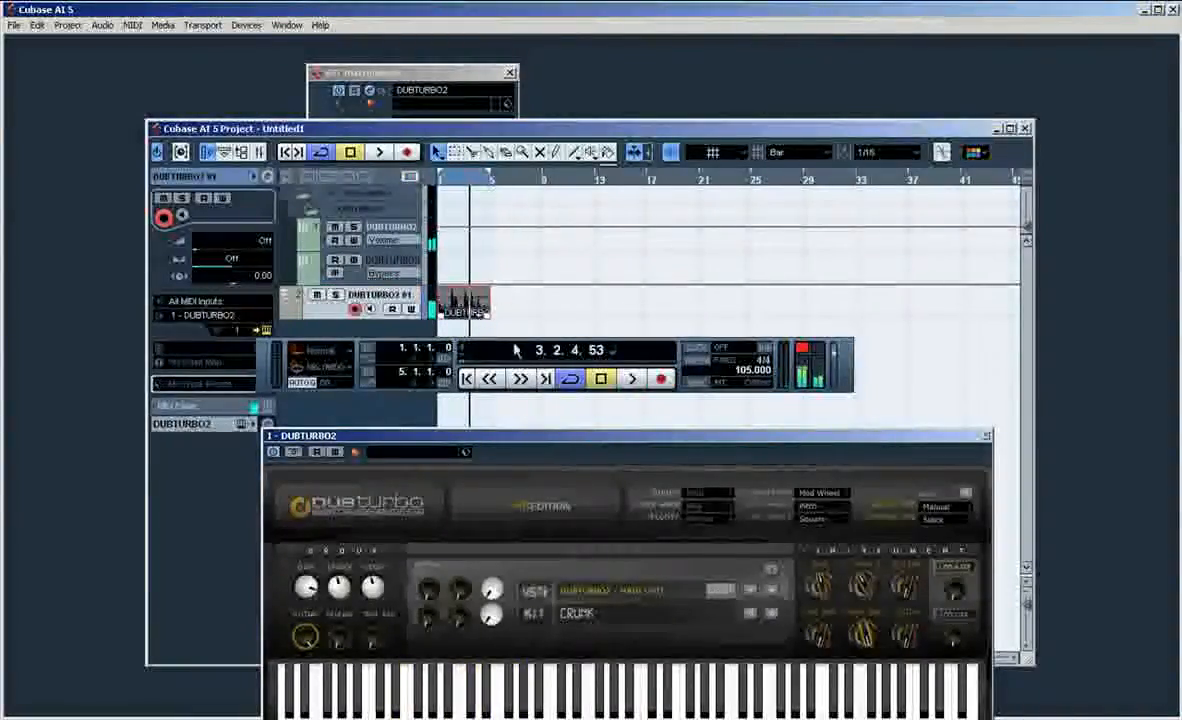
Step: Switch the DUBTURBO2 kit to DaBeatBox, play the drum loop with it and return to the project start
click(940, 510)
click(955, 520)
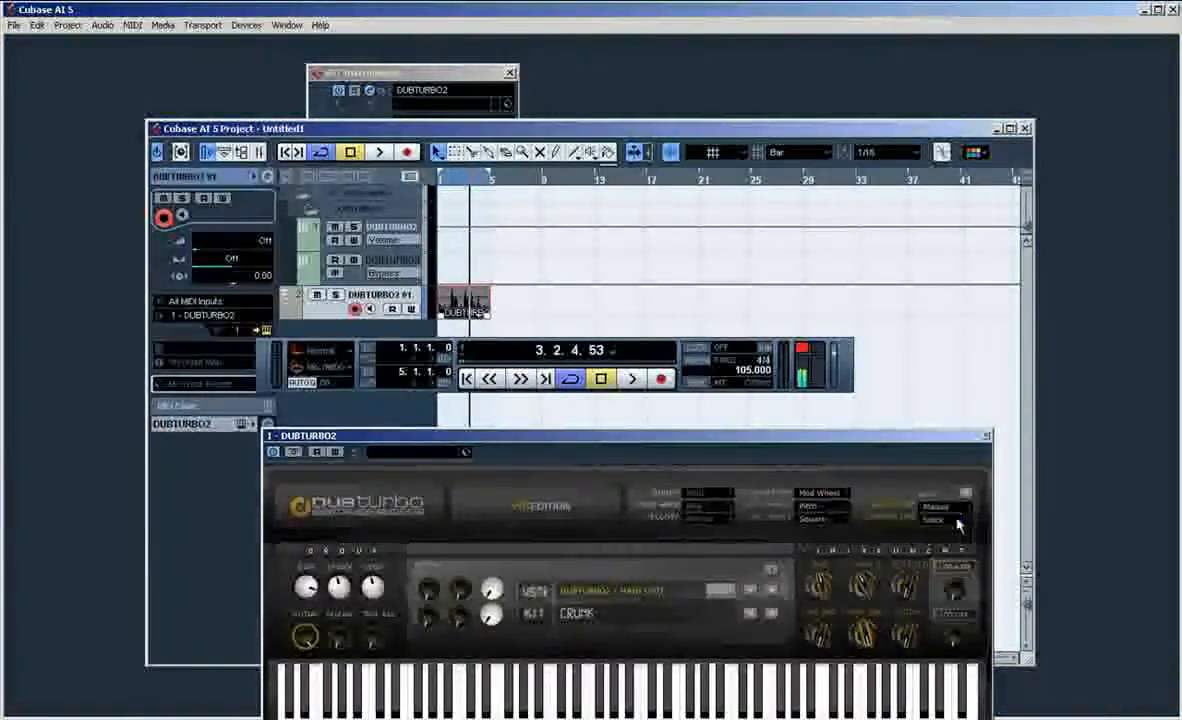
click(601, 615)
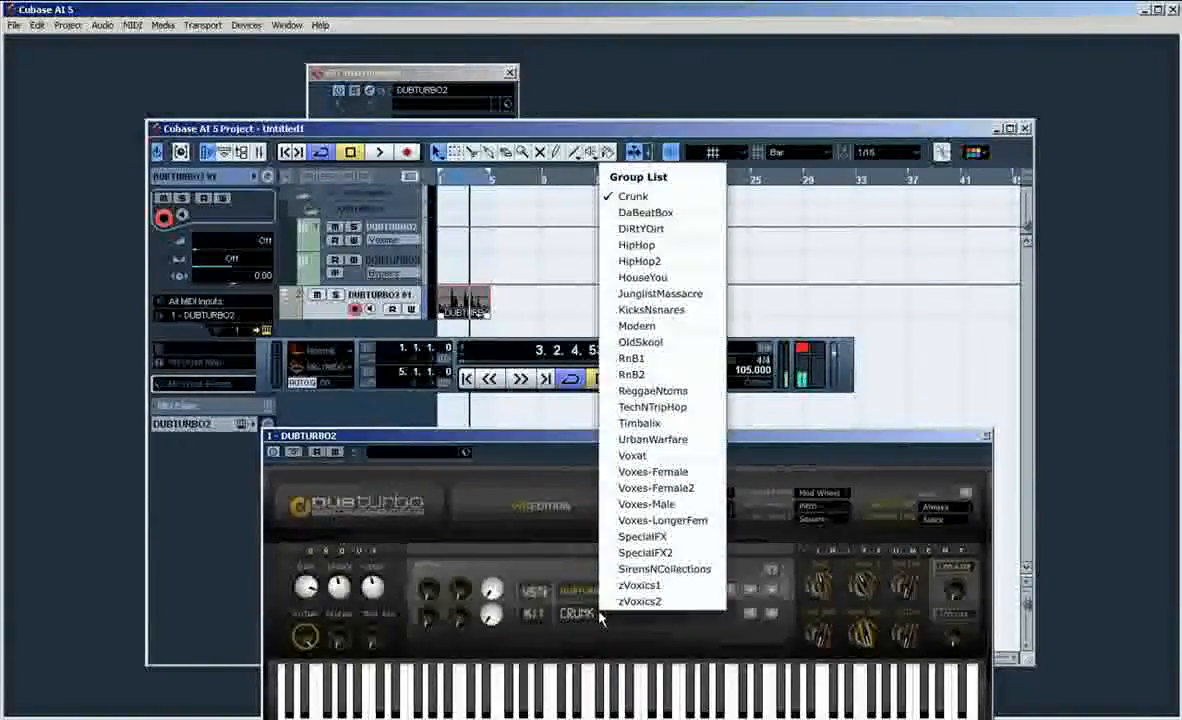
click(668, 213)
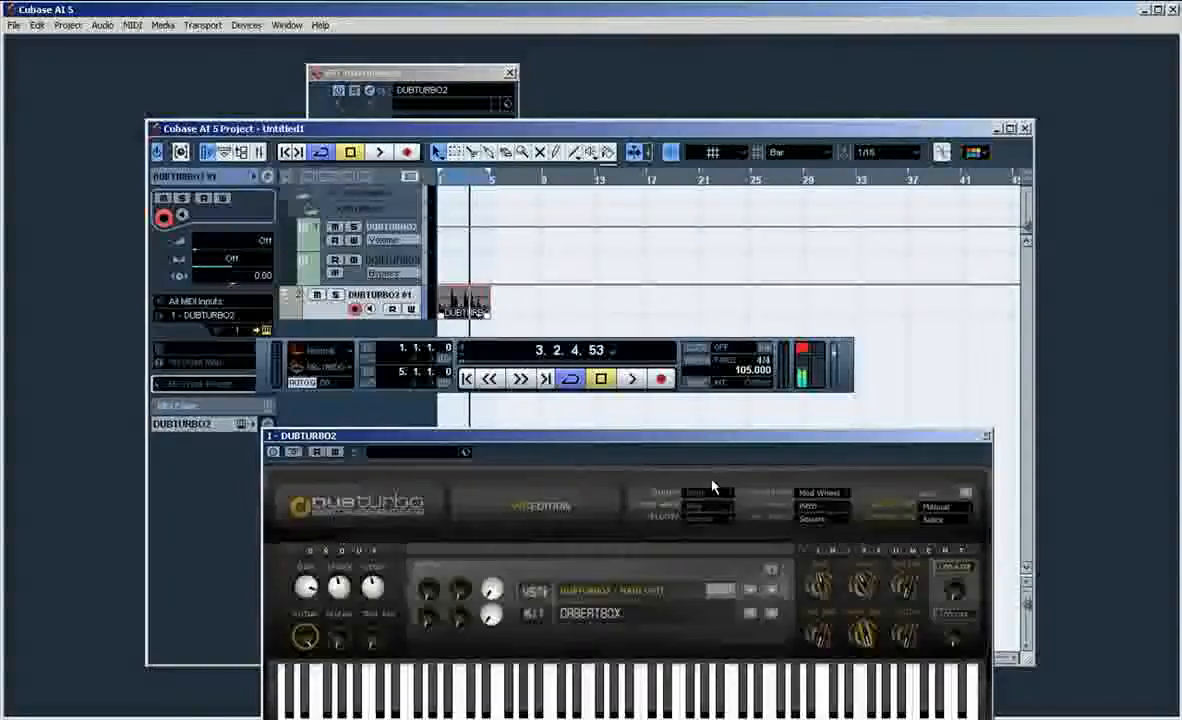
key(space)
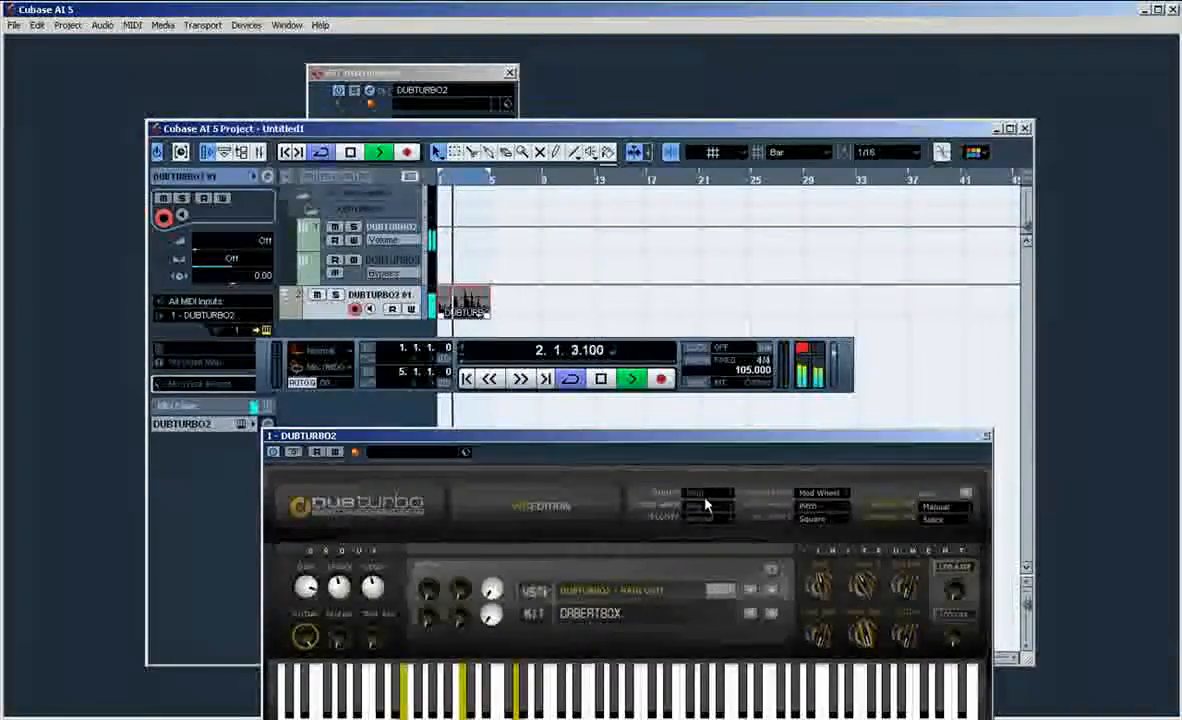
key(space)
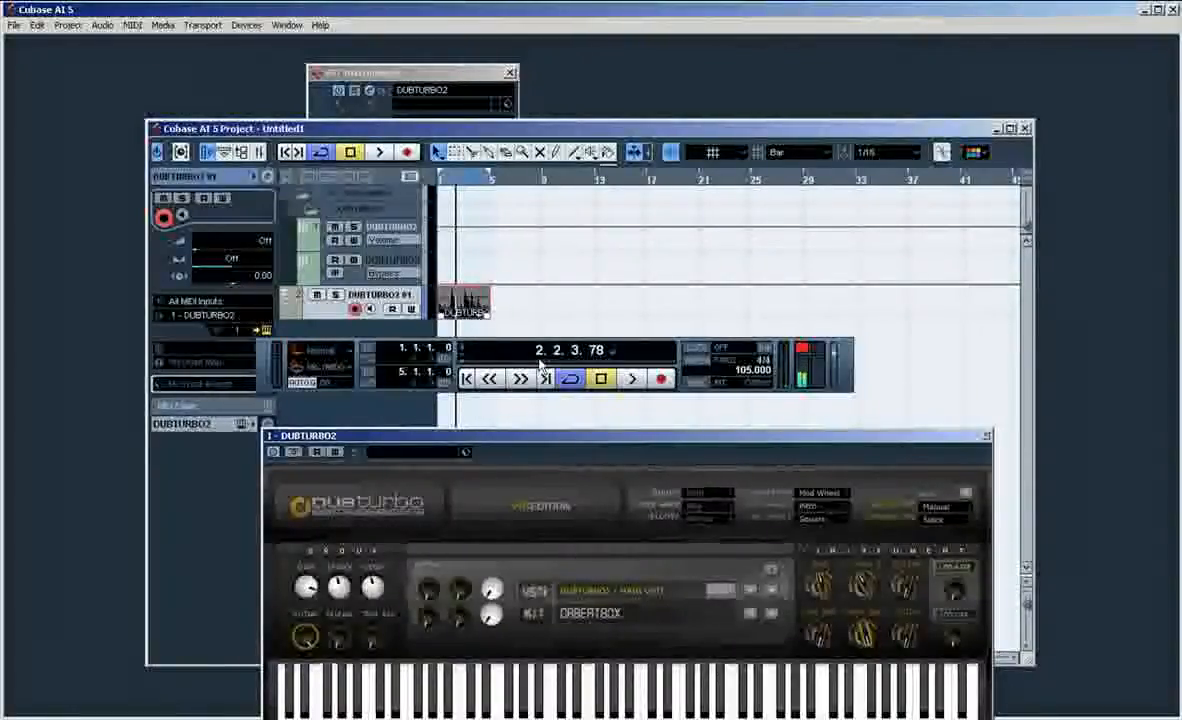
key(KP_Decimal)
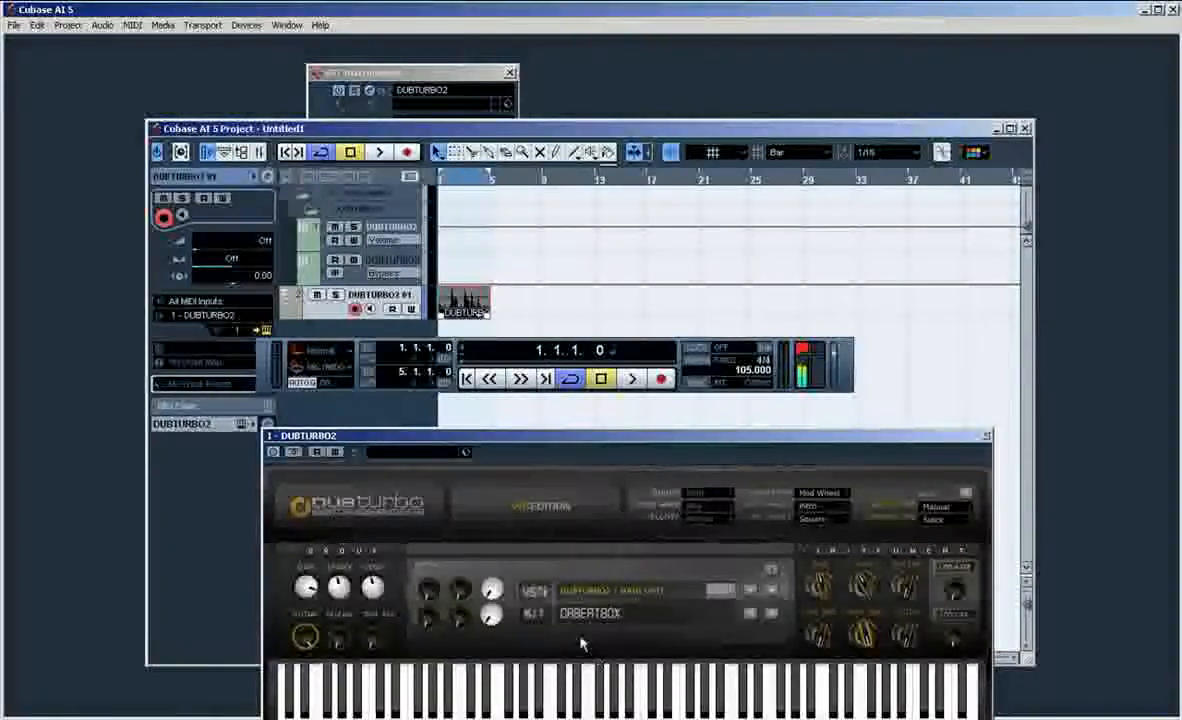
click(943, 522)
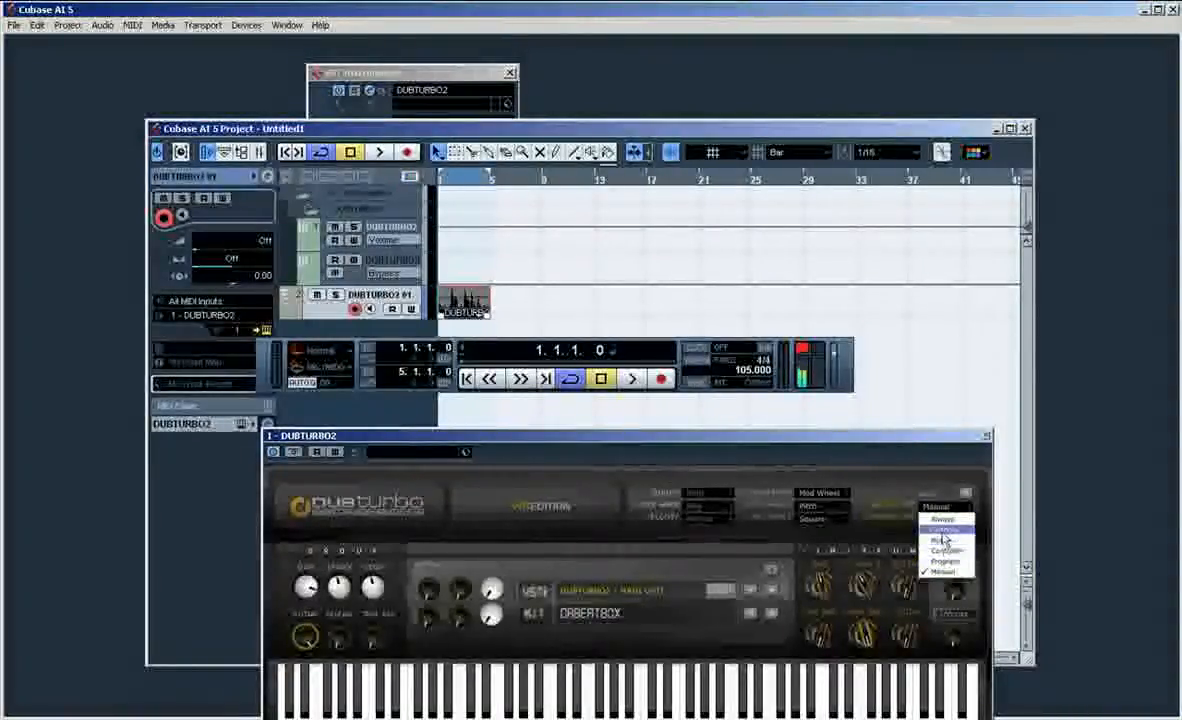
click(897, 490)
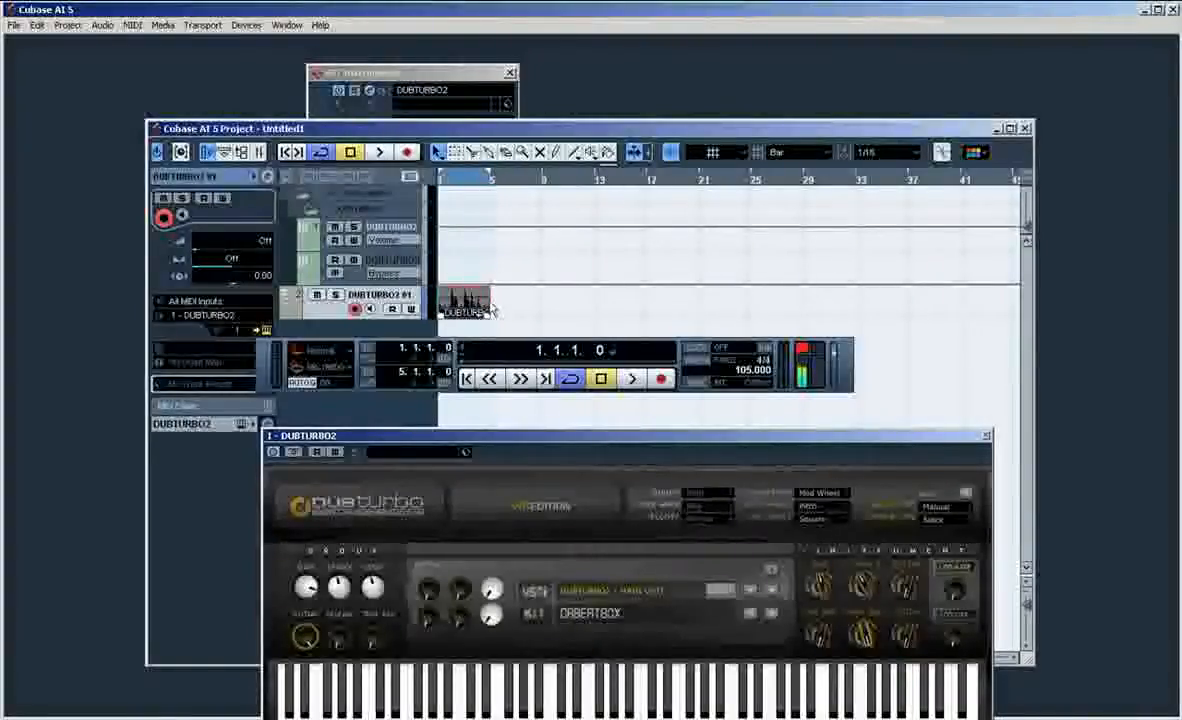
click(696, 686)
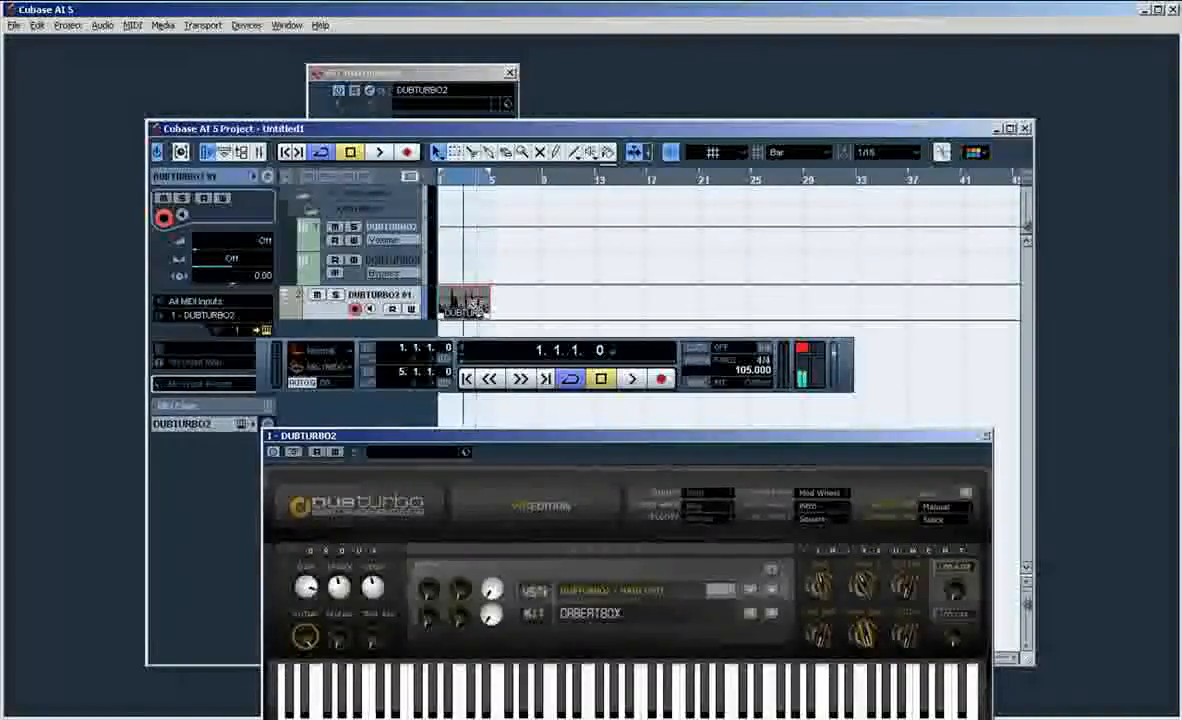
Step: Duplicate the four-bar drum clip repeatedly along its track until the copies reach bar 65
key(ctrl+d)
key(ctrl+d)
key(ctrl+d)
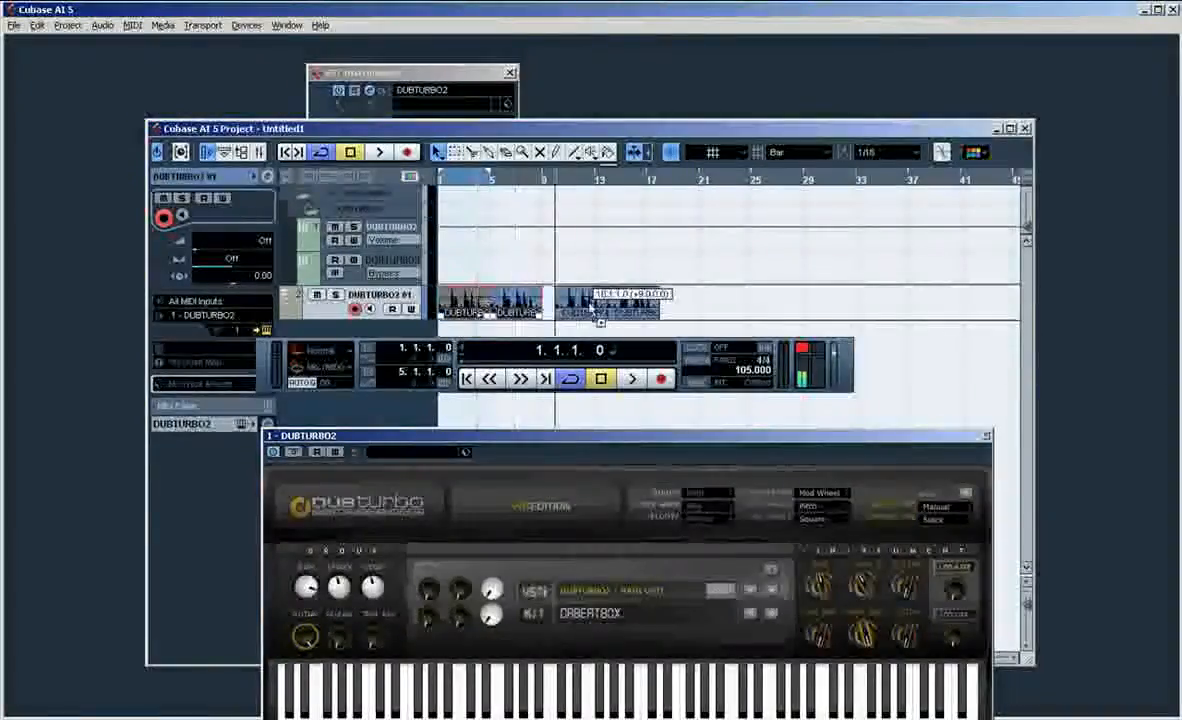
key(ctrl+d)
key(ctrl+d)
key(ctrl+d)
key(ctrl+d)
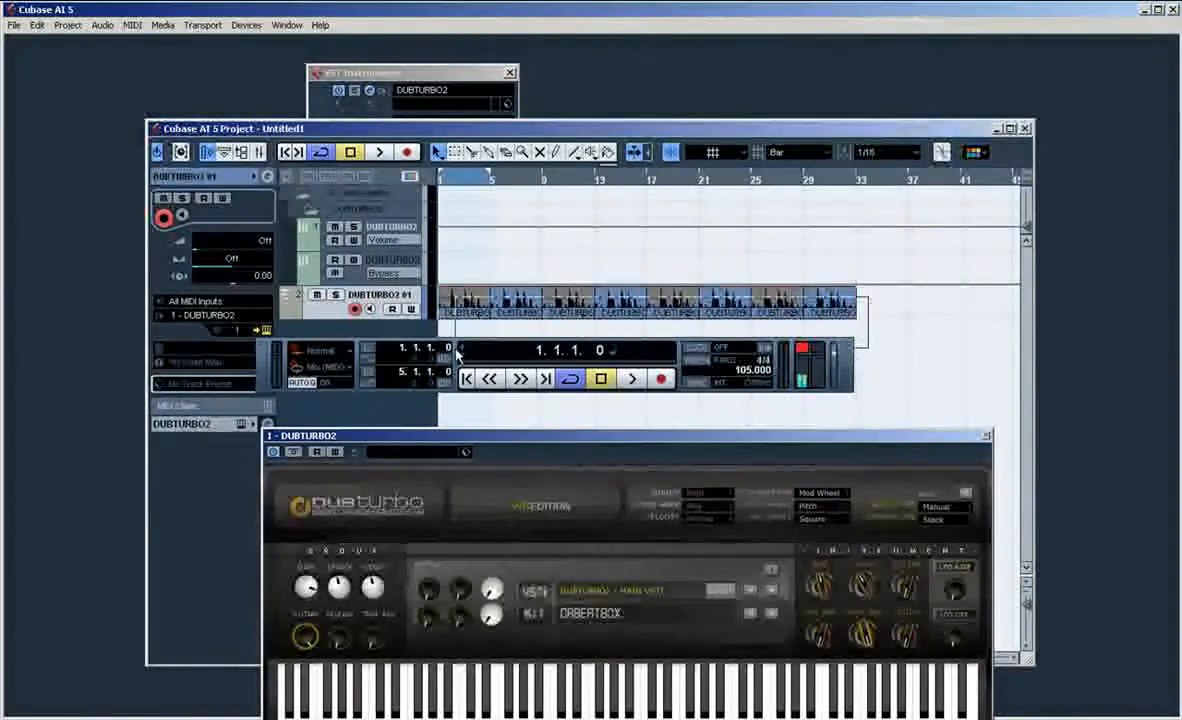
key(ctrl+d)
key(ctrl+d)
key(ctrl+d)
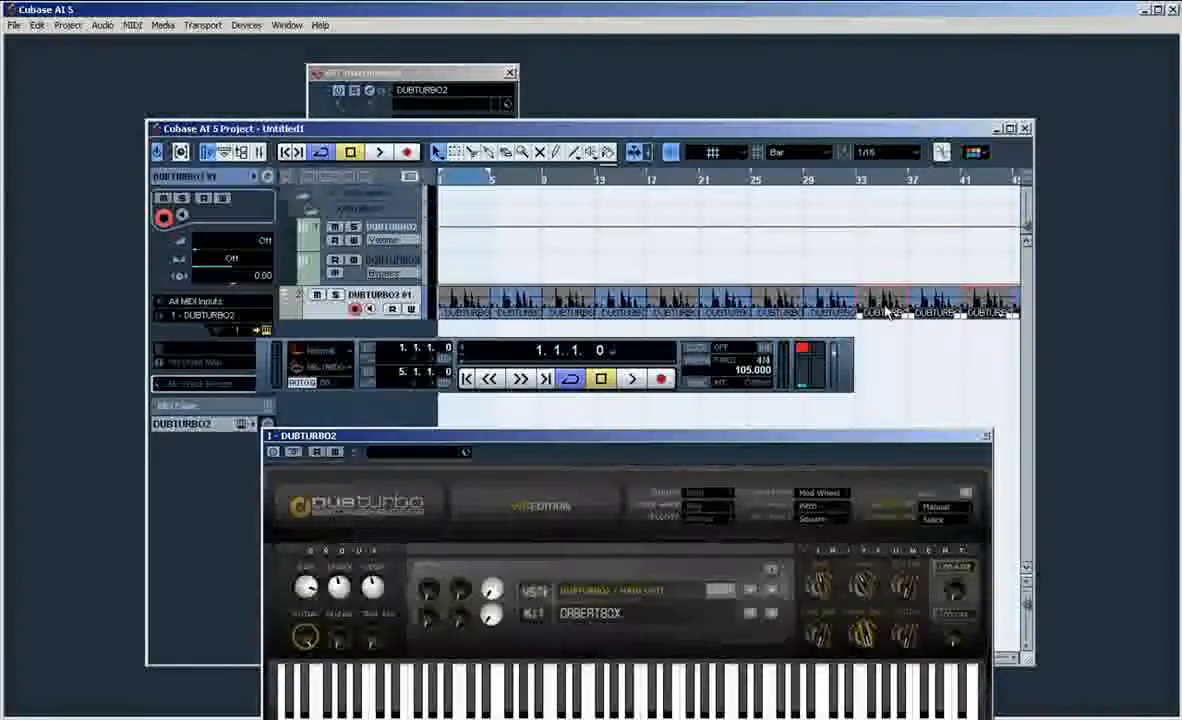
Step: Extend the cycle range to bar 65 so that it covers all the duplicated drum clips
key(g)
key(g)
key(g)
key(g)
key(g)
key(g)
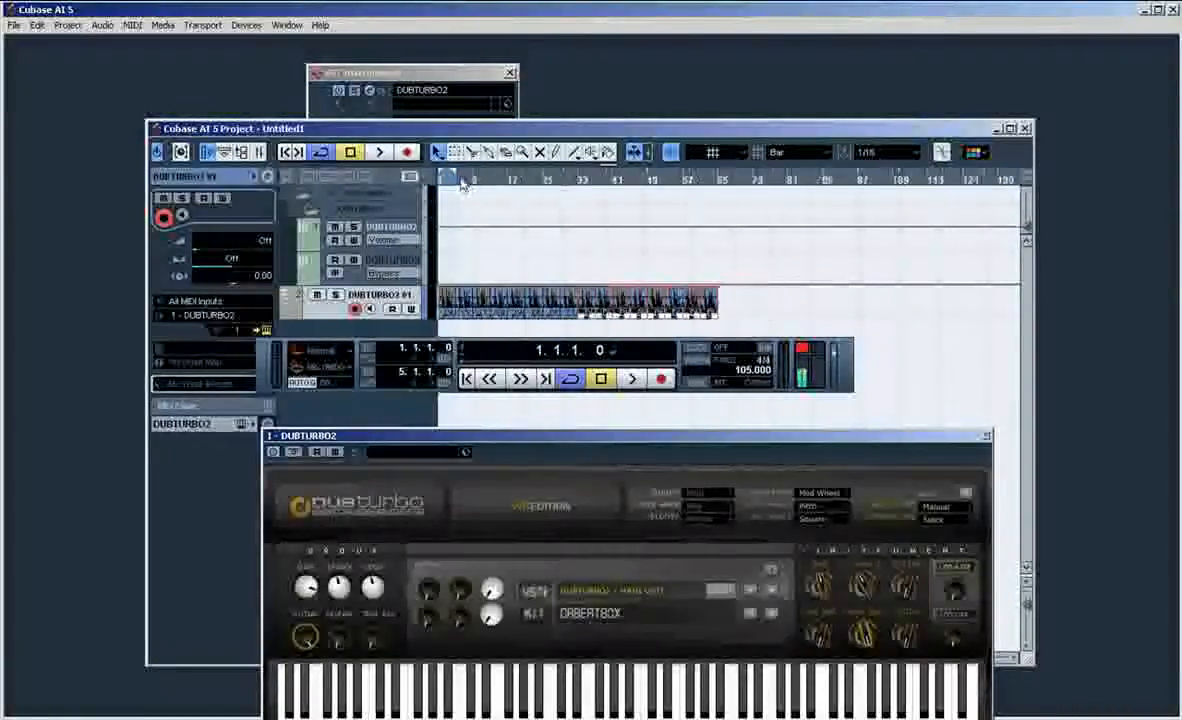
alt+click(719, 190)
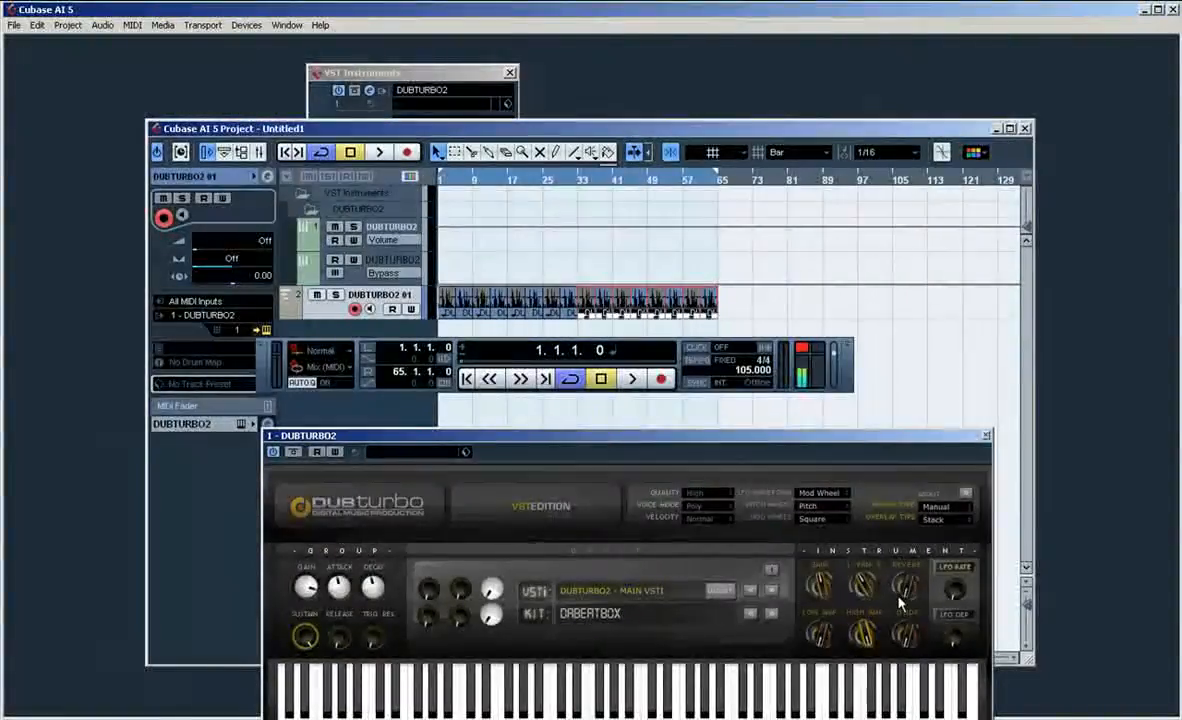
Step: Play the opening bars of the duplicated drum clips with the DaBeatBox kit and audition keyboard notes in DUBTURBO2
key(space)
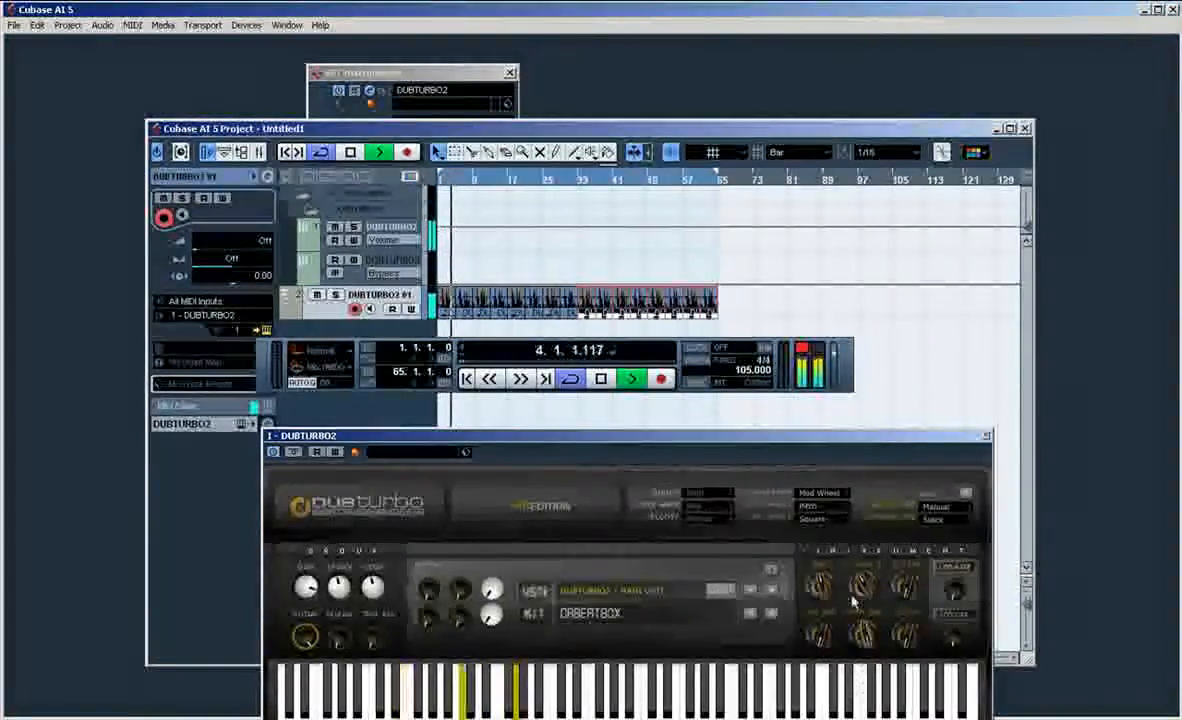
key(space)
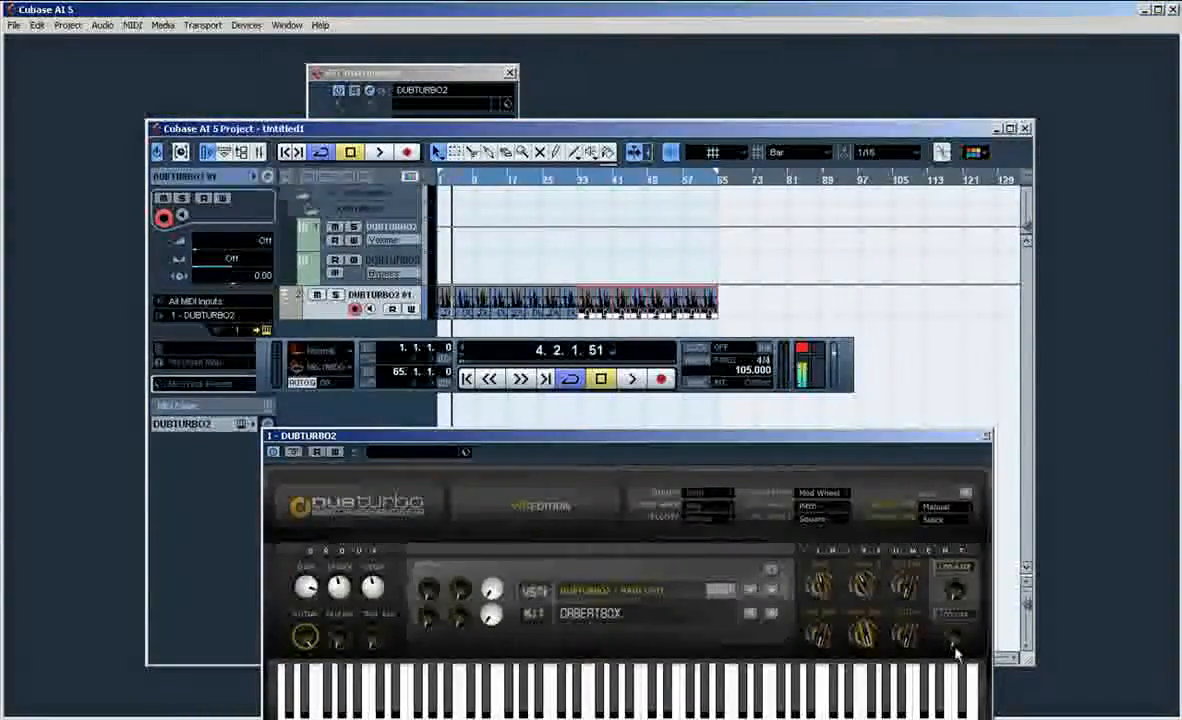
click(610, 708)
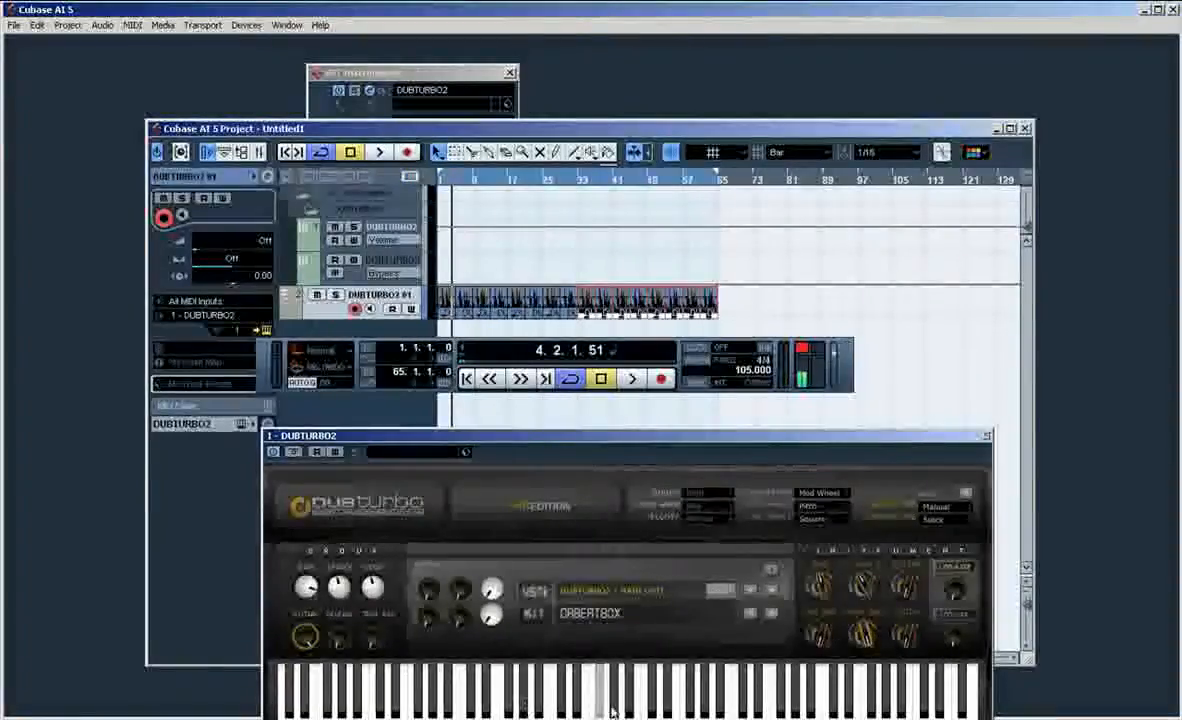
click(618, 712)
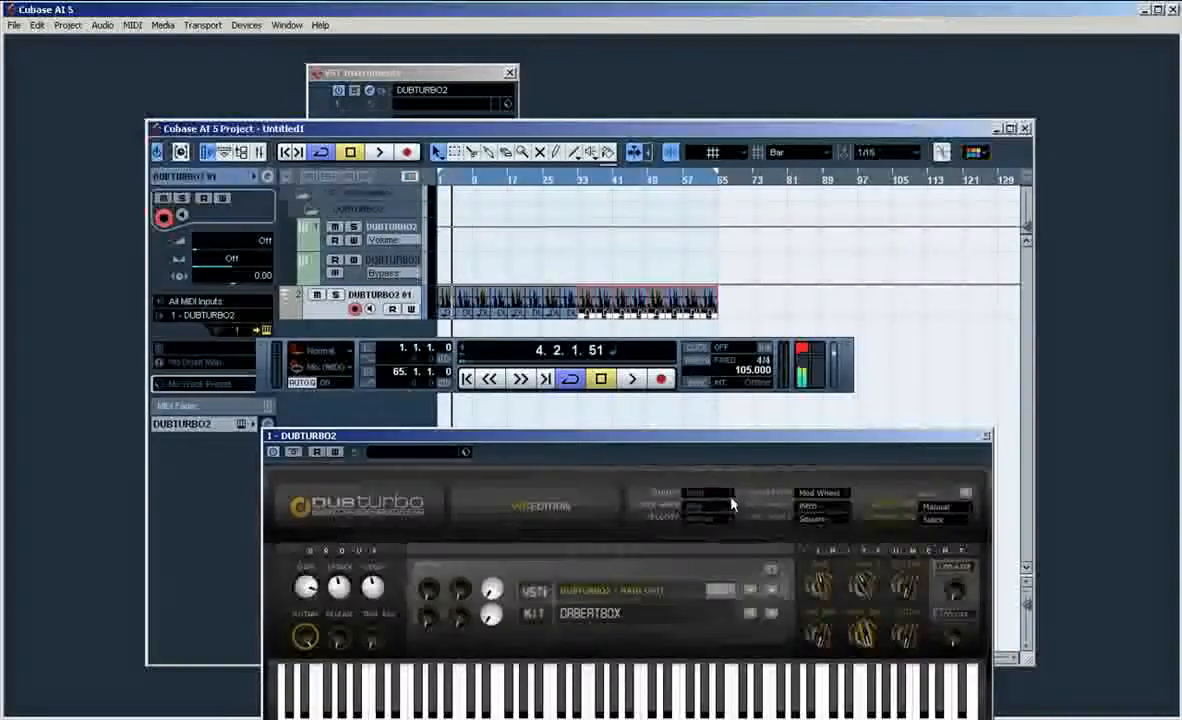
Step: Switch the DUBTURBO2 kit to HipHop and play the first bars of the drum arrangement with it
click(596, 615)
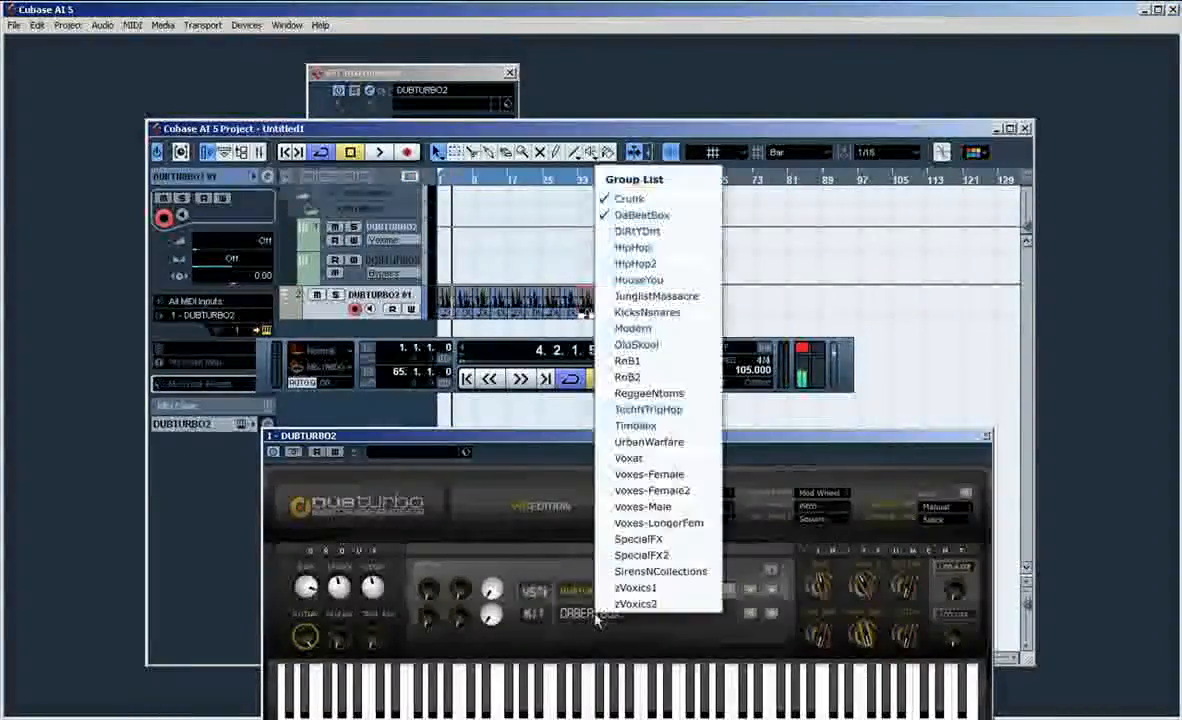
click(669, 248)
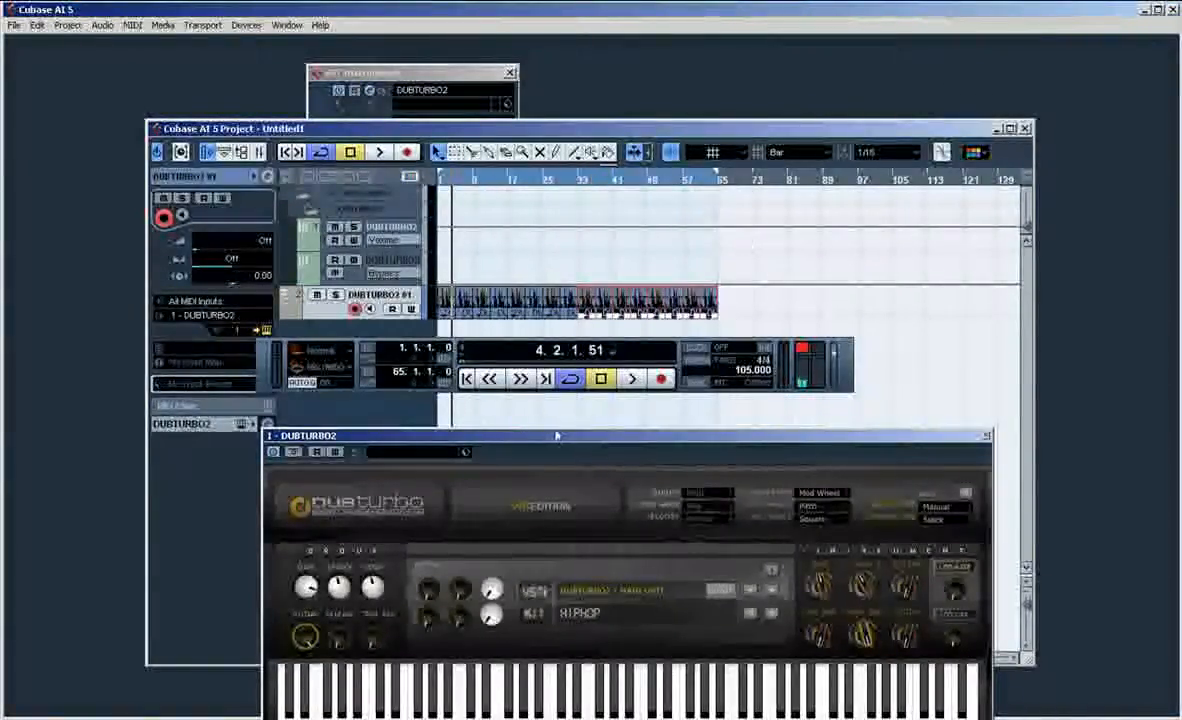
key(space)
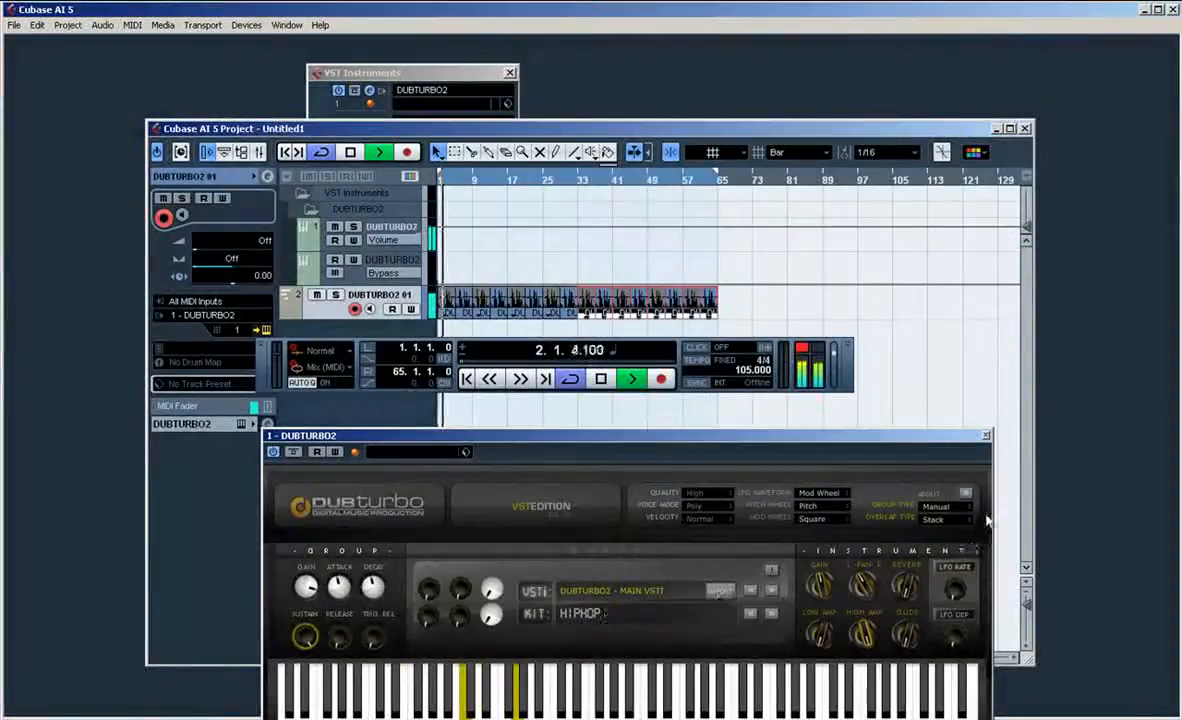
key(space)
Step: Set the DUBTURBO2 group type to Always, choose the JunglistMassacre kit and play the drums with it
click(955, 512)
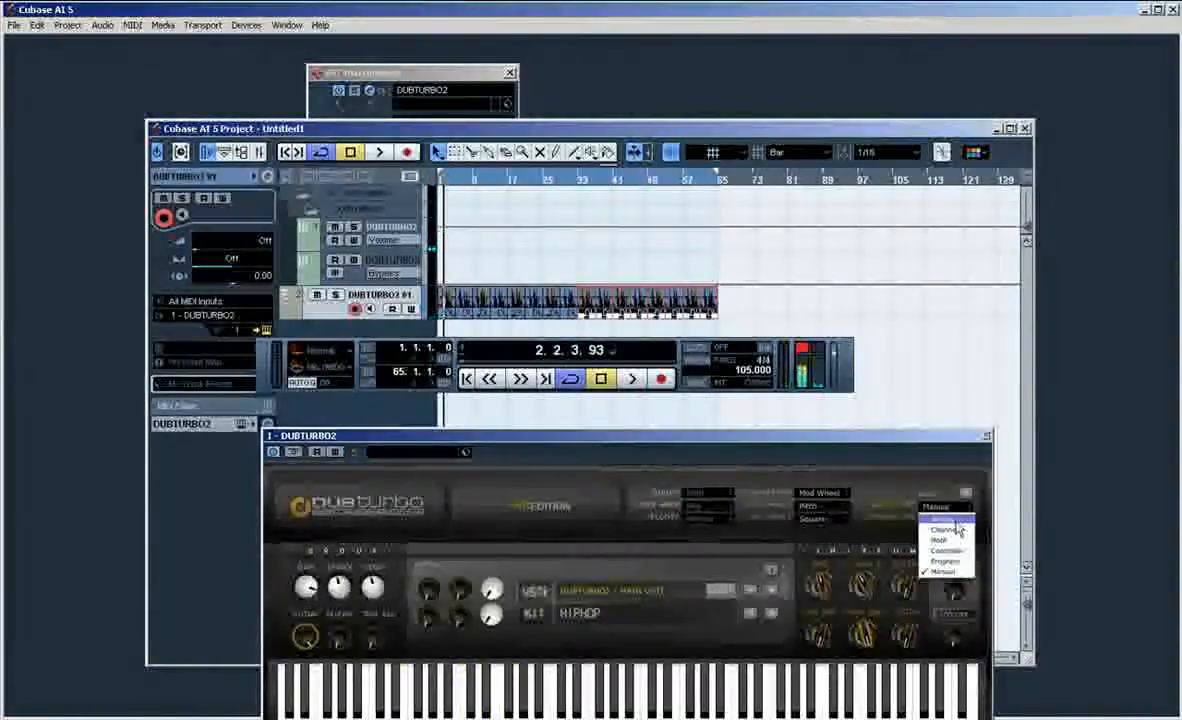
click(955, 521)
click(613, 614)
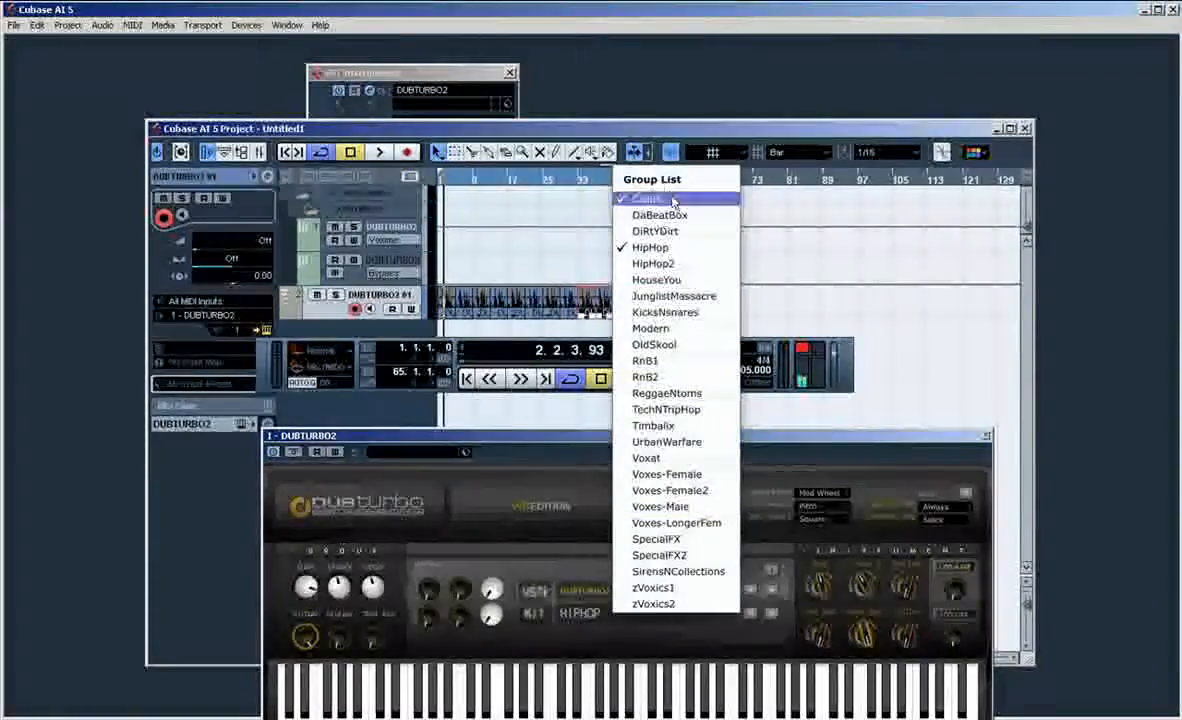
click(714, 298)
key(space)
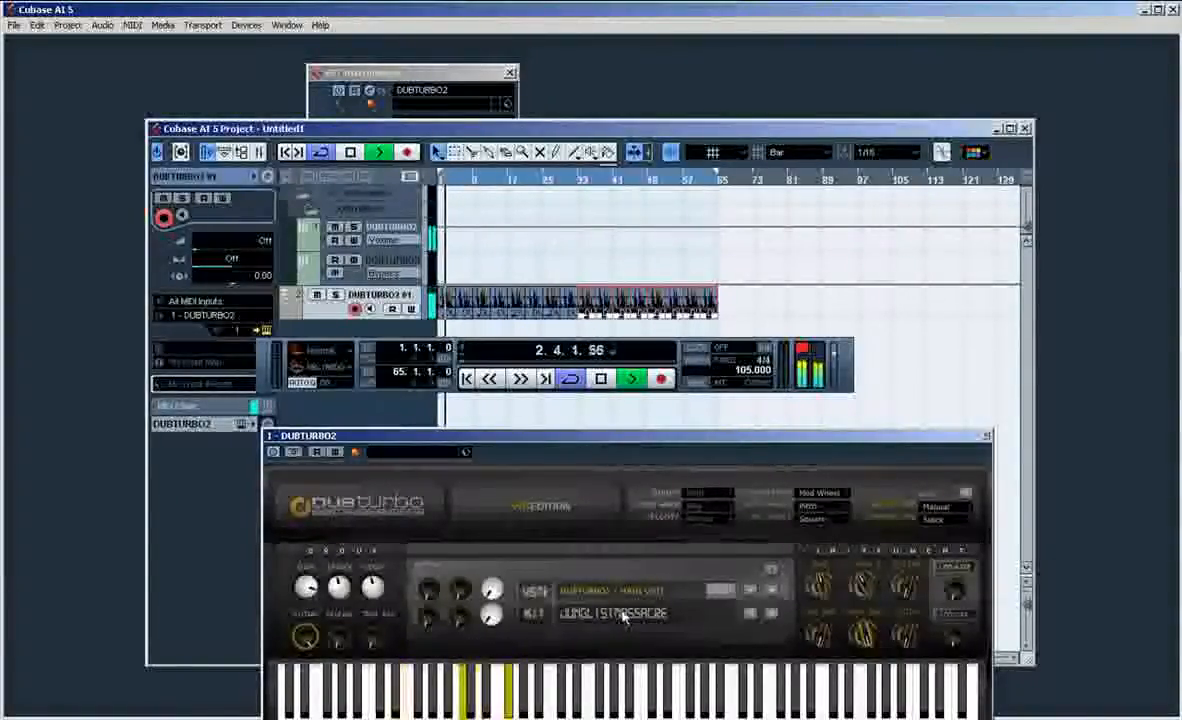
key(space)
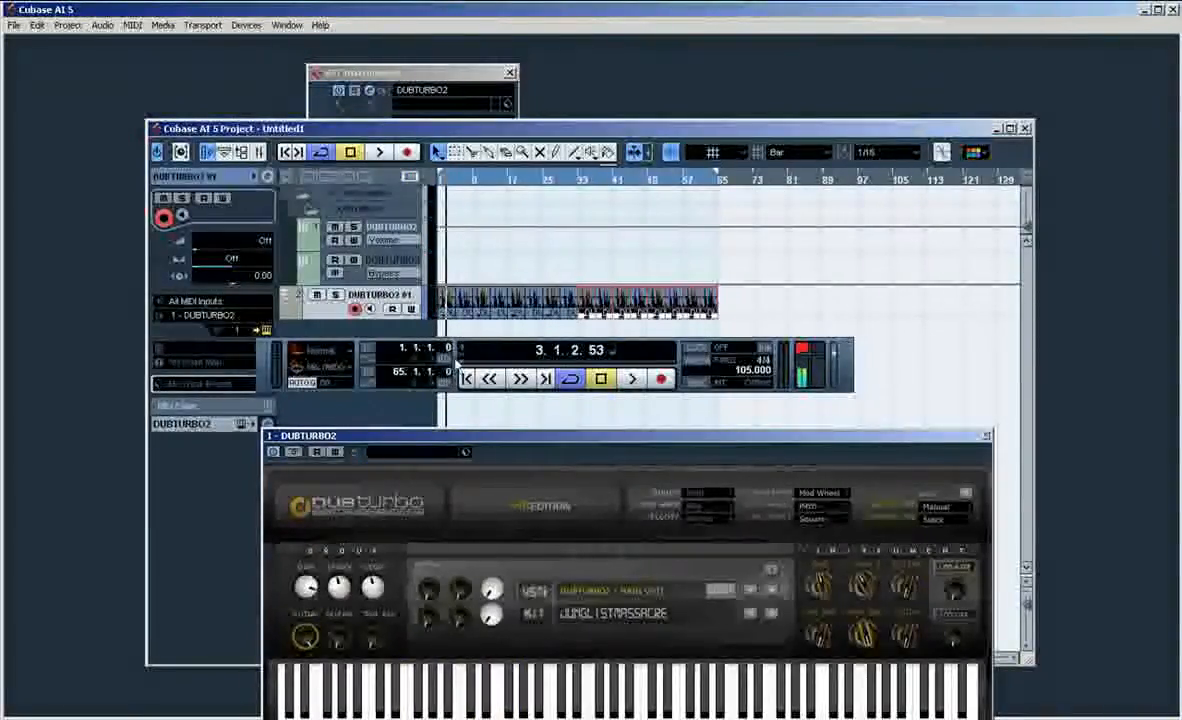
Step: Load a second DUBTURBO2 in the next VST instrument slot and create a MIDI track assigned to it
drag(456, 363, 376, 486)
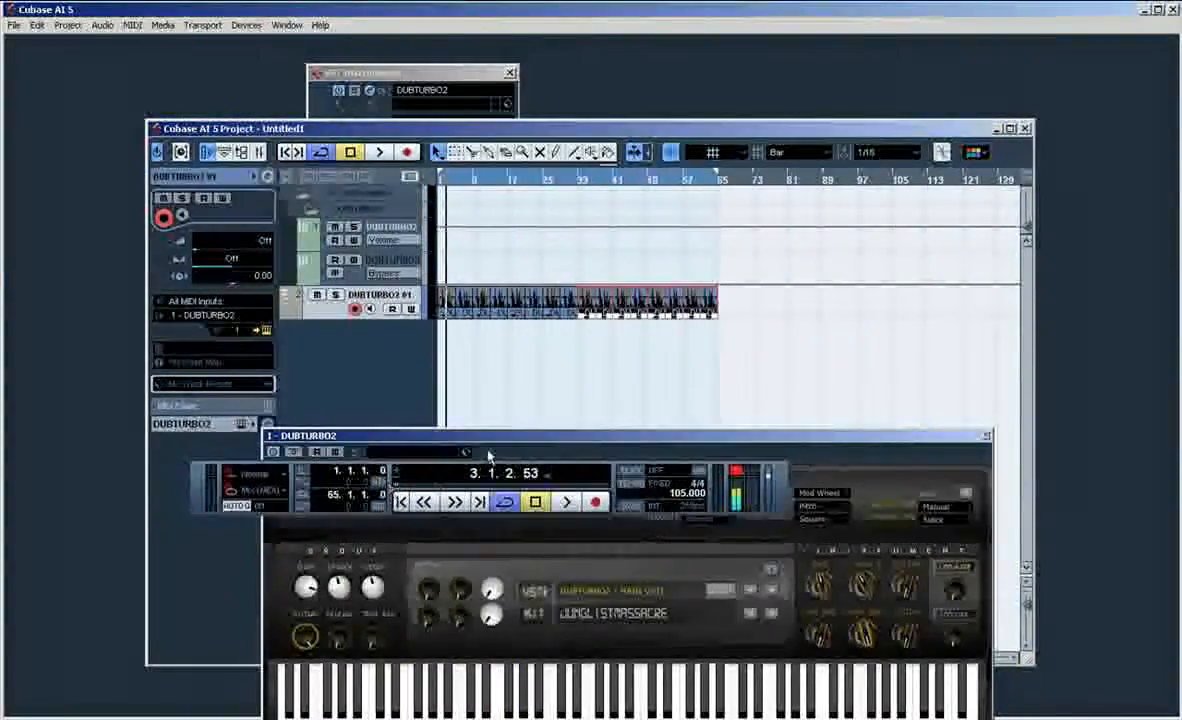
click(474, 447)
click(463, 78)
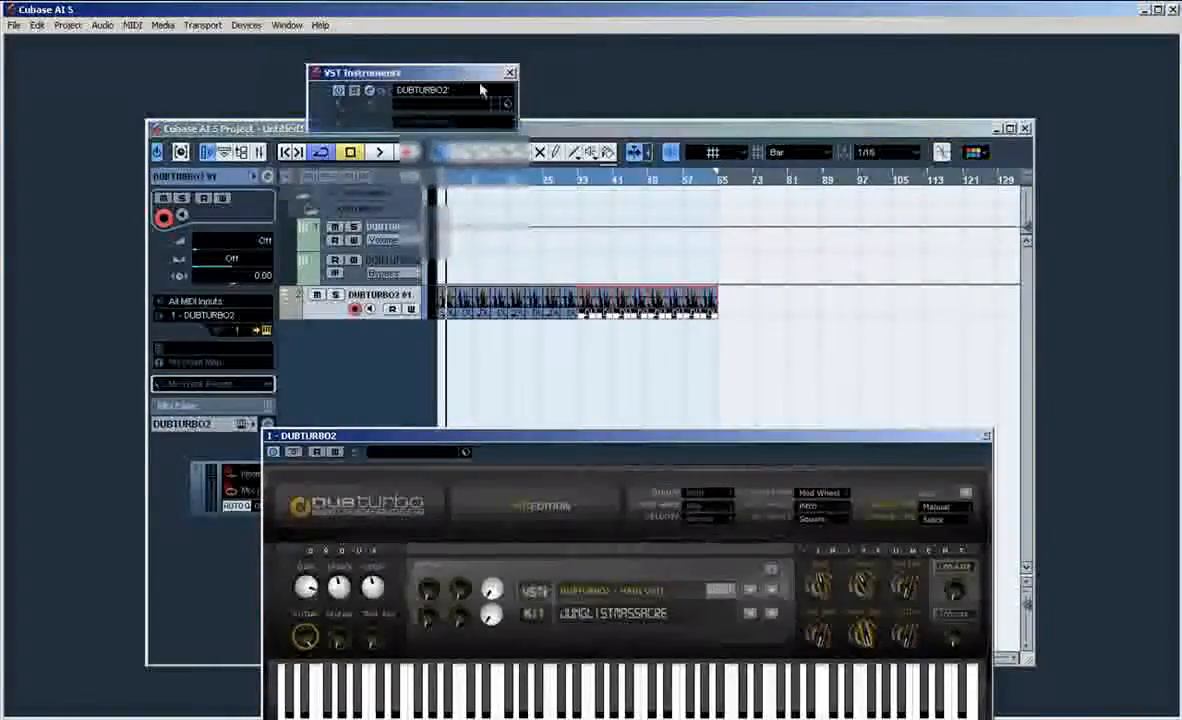
click(453, 122)
click(374, 347)
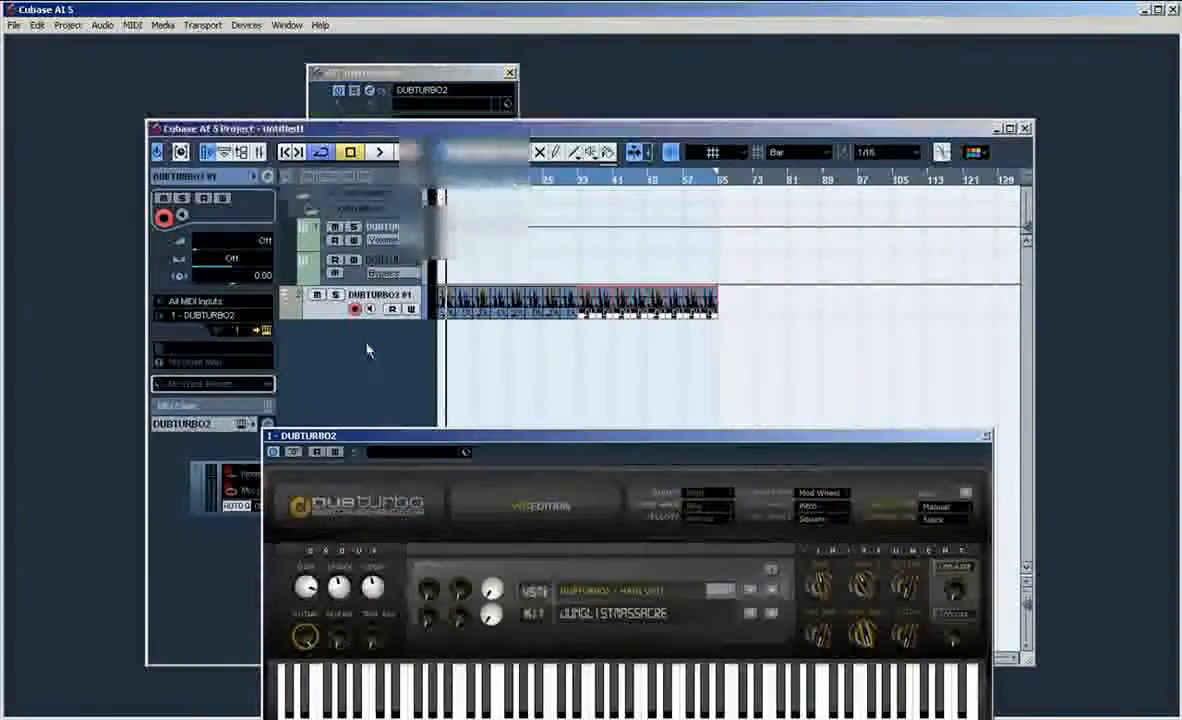
click(436, 76)
click(426, 124)
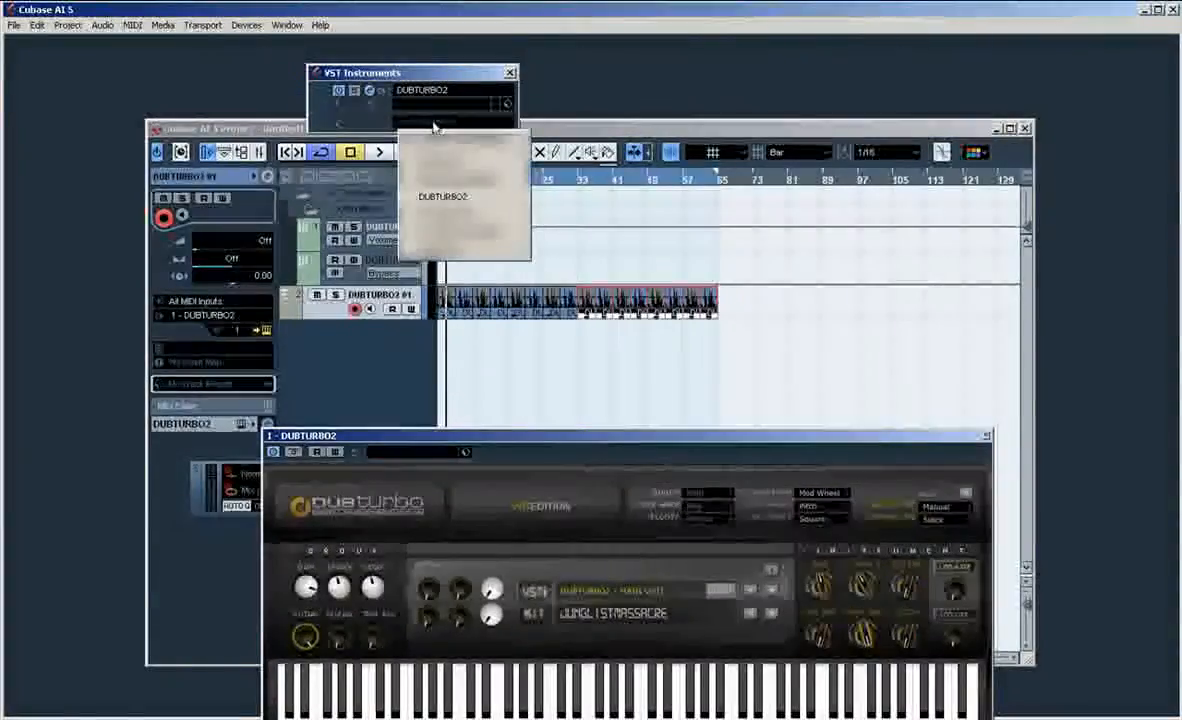
click(487, 199)
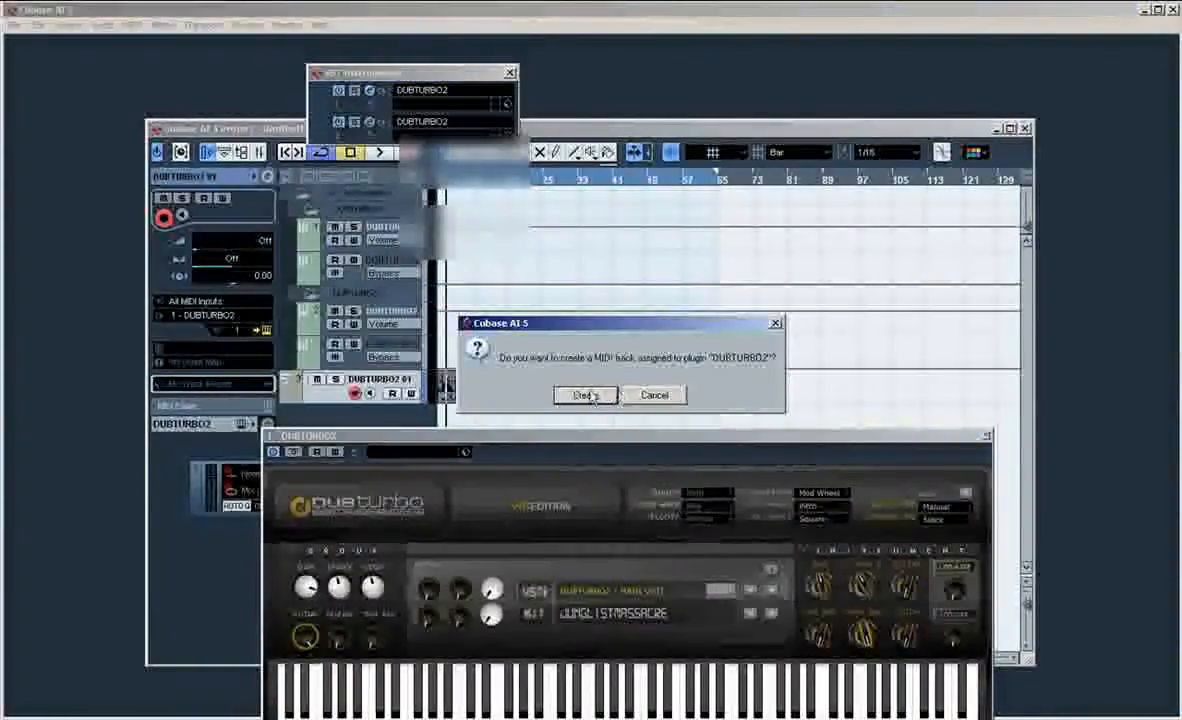
click(587, 396)
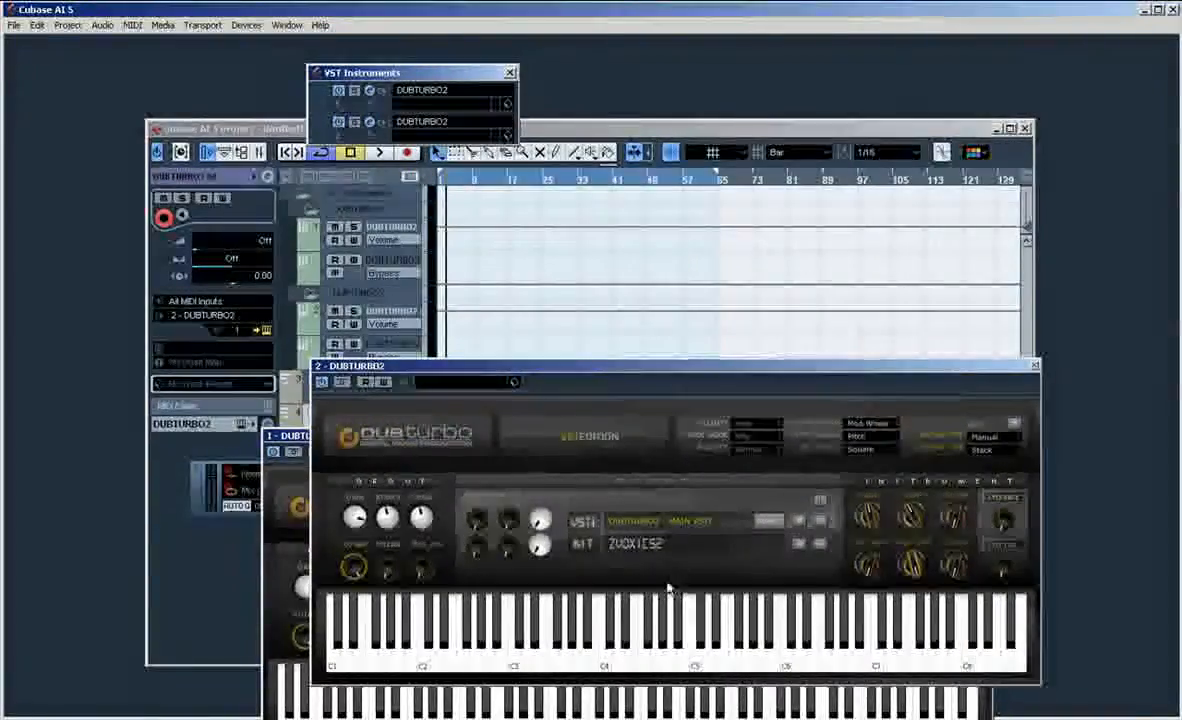
Step: Record a part of about eight bars on the new track with the second DUBTURBO2's zVoxics2 kit
click(641, 548)
click(545, 539)
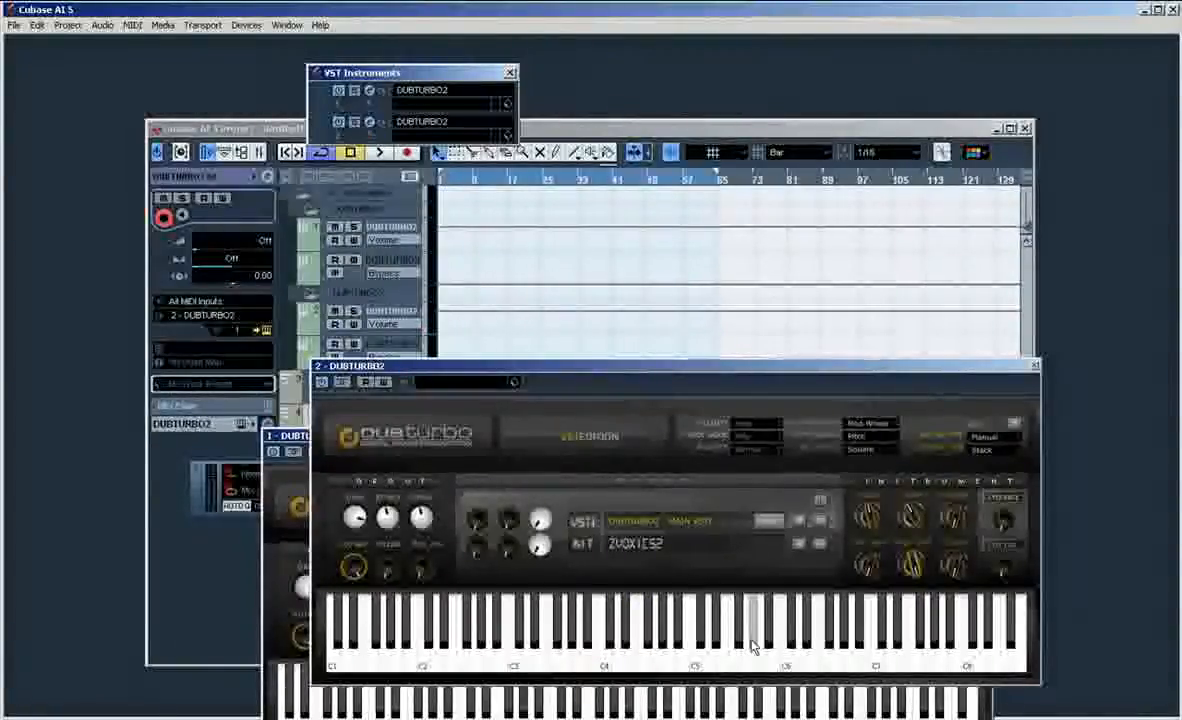
key(KP_Multiply)
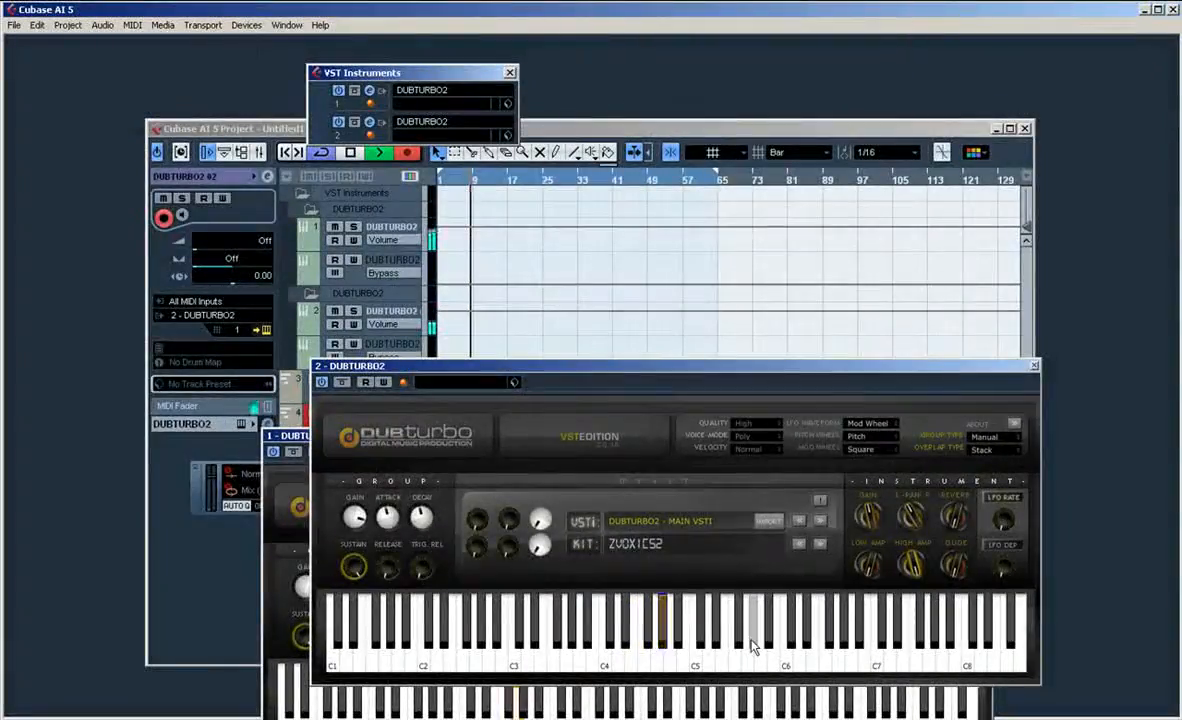
key(space)
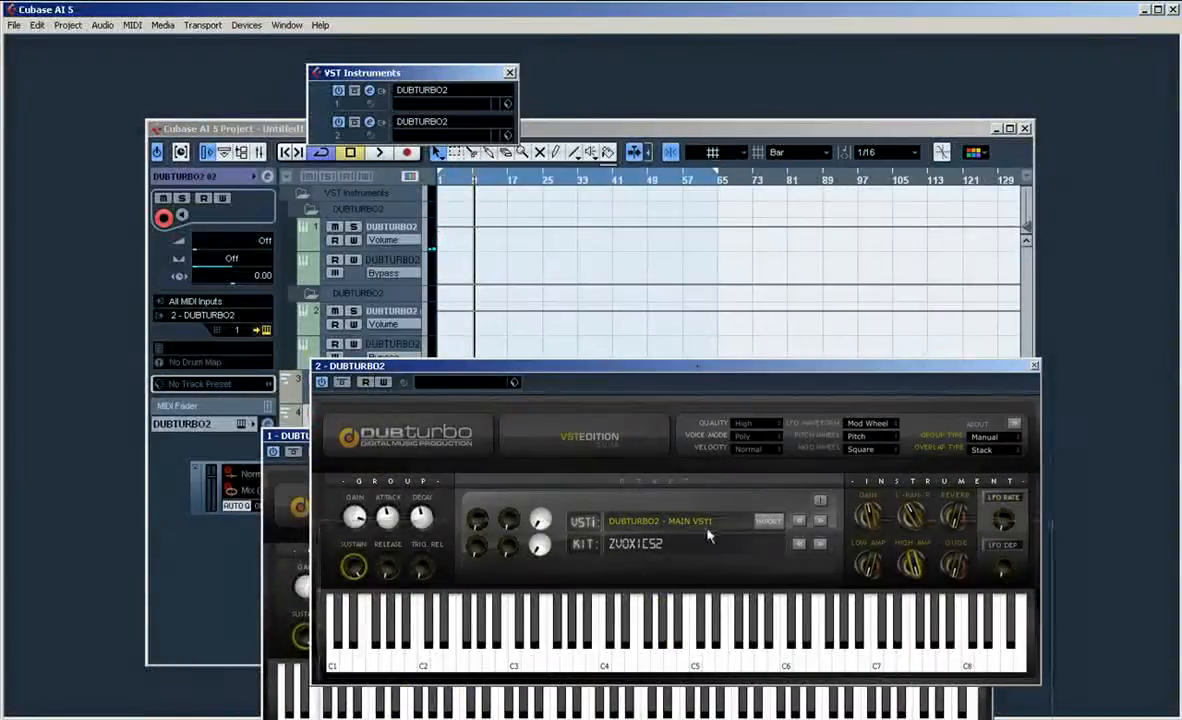
Step: Shorten the recorded zVoxics2 clip to eight bars, duplicate it along its track up to bar 33 and return to the project start
drag(697, 373, 704, 534)
click(505, 436)
drag(505, 436, 507, 457)
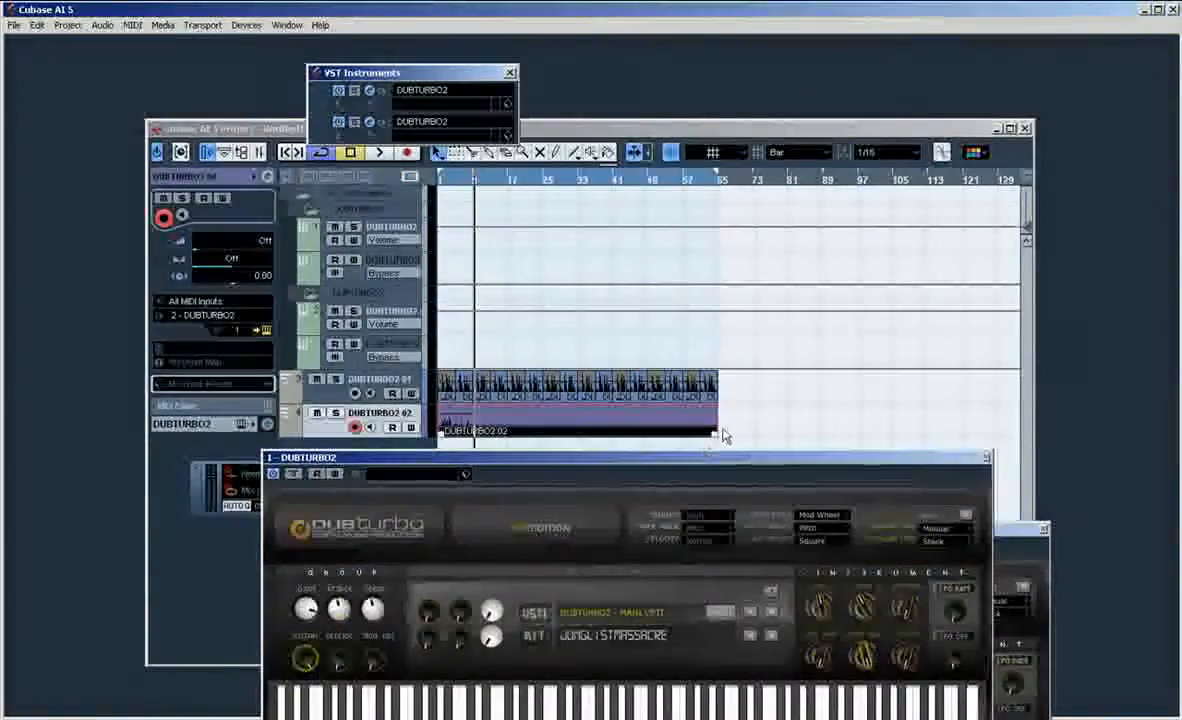
drag(715, 430, 496, 430)
drag(523, 415, 441, 432)
drag(461, 430, 531, 438)
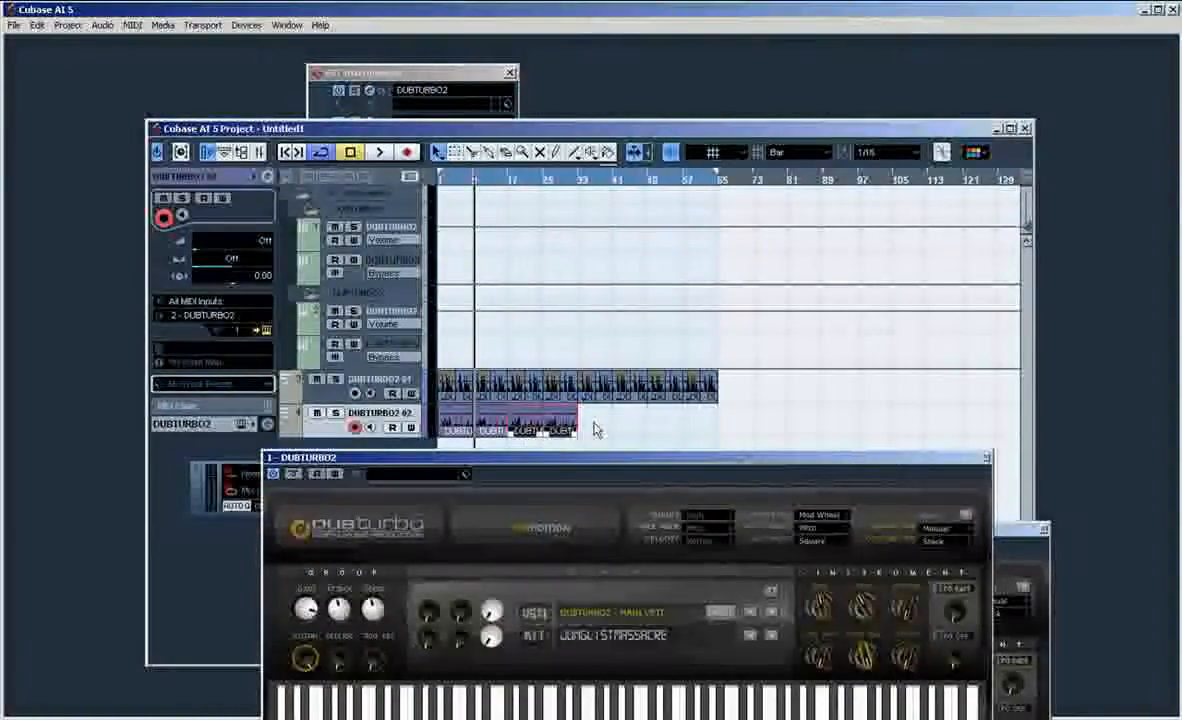
key(period)
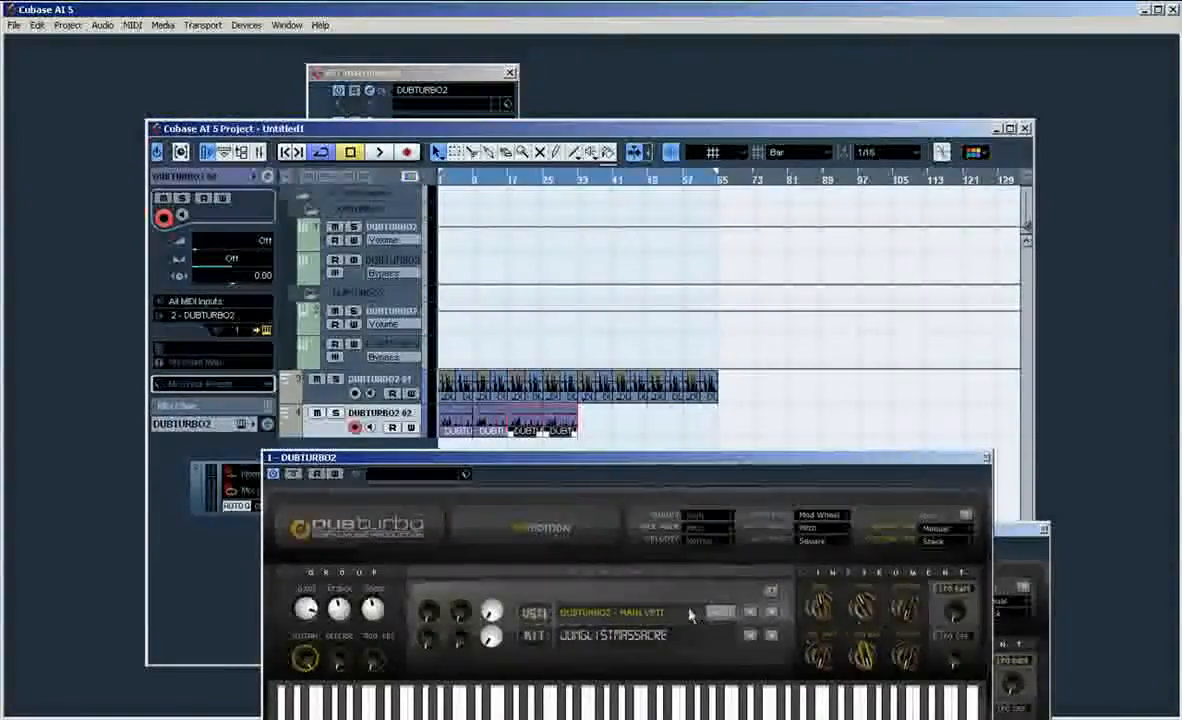
Step: Set the second DUBTURBO2's group type to Always, choose the Voxes-Female2 kit and play the arrangement with it
click(1008, 531)
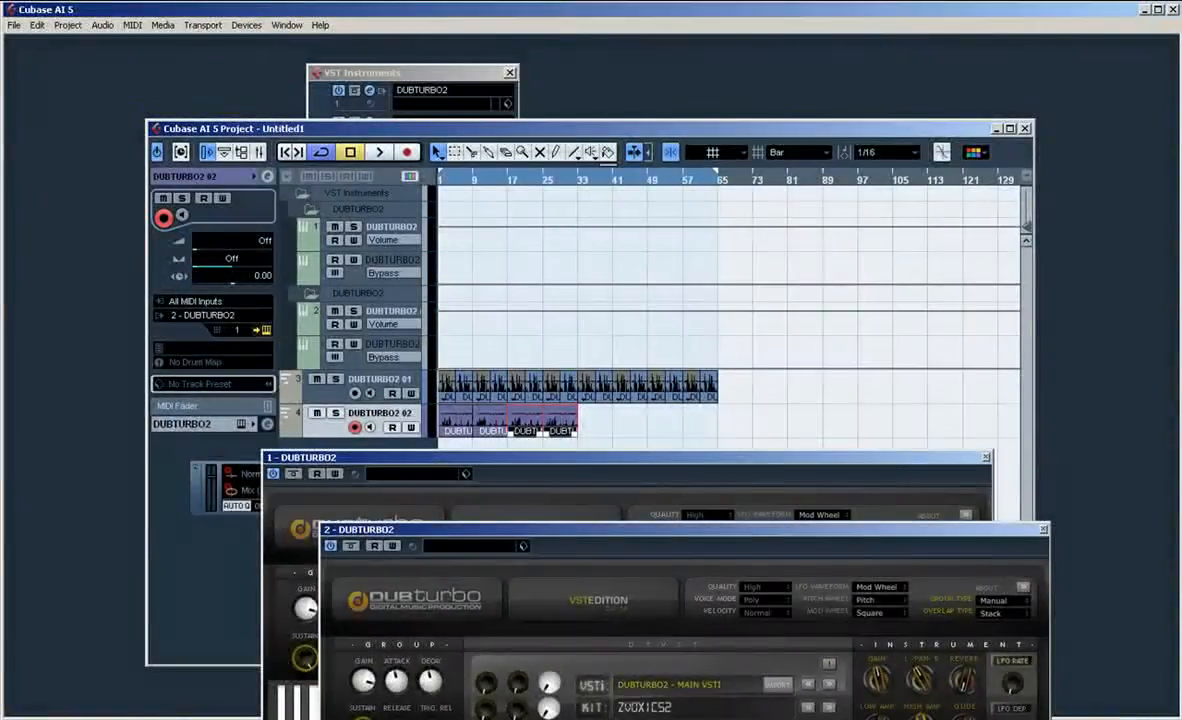
click(673, 709)
click(999, 602)
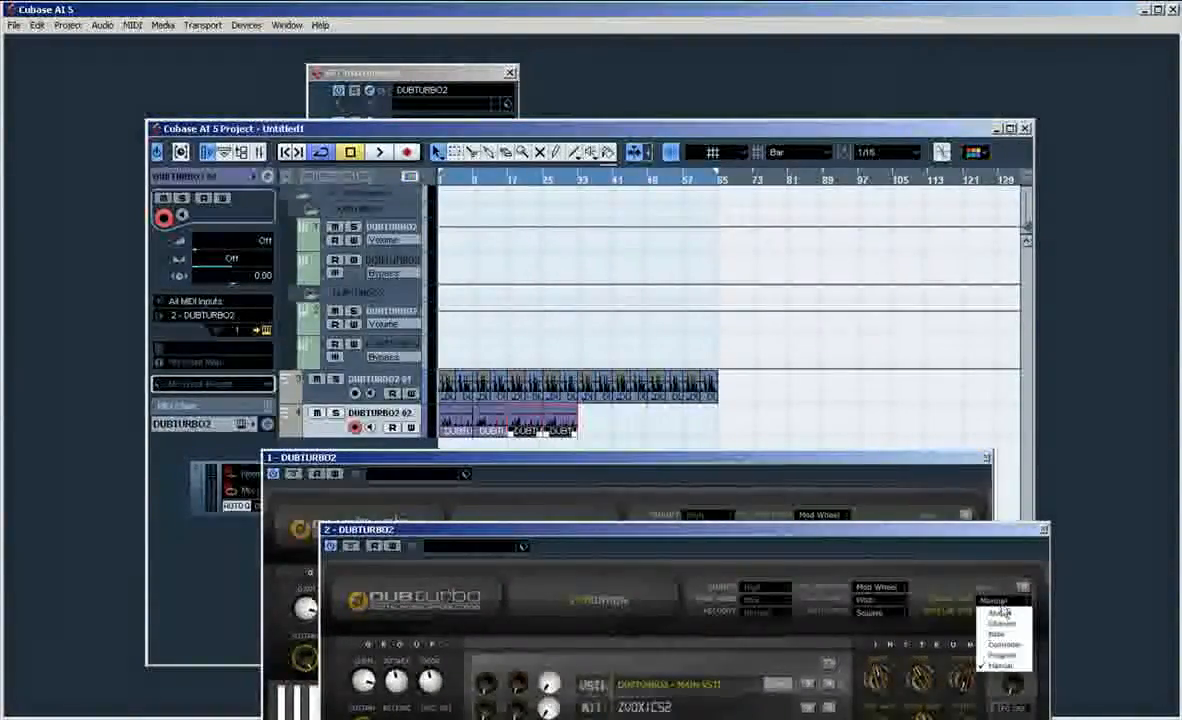
click(1002, 612)
click(604, 707)
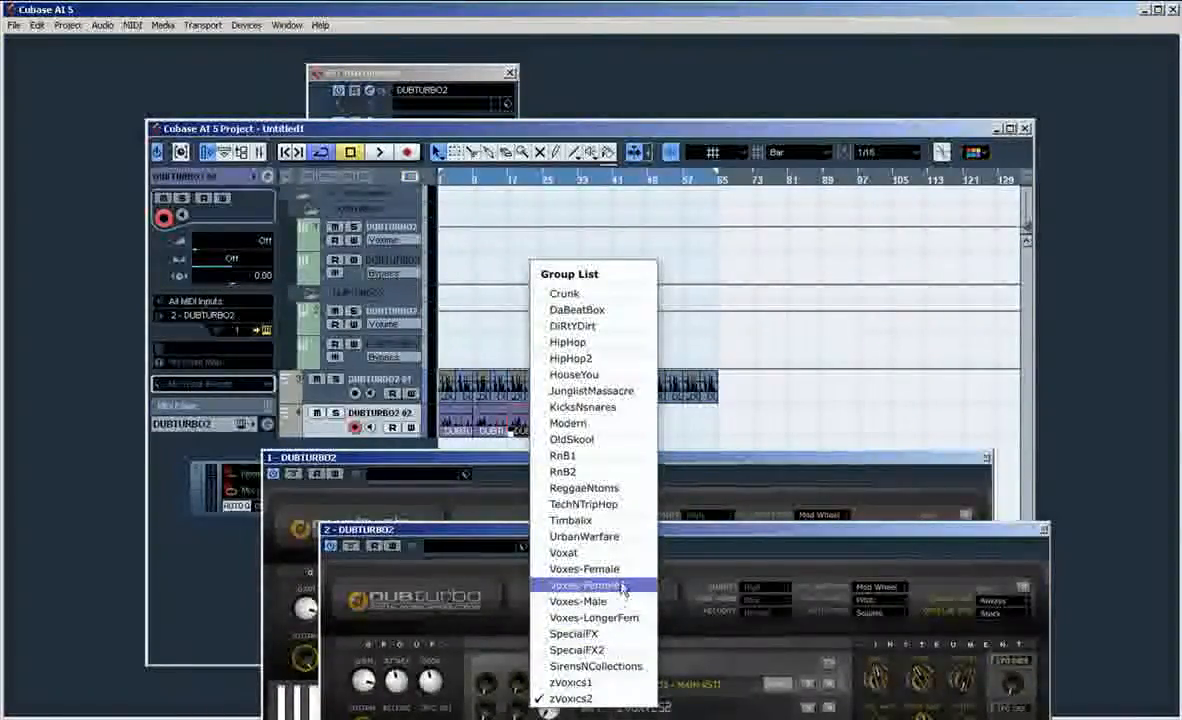
click(622, 588)
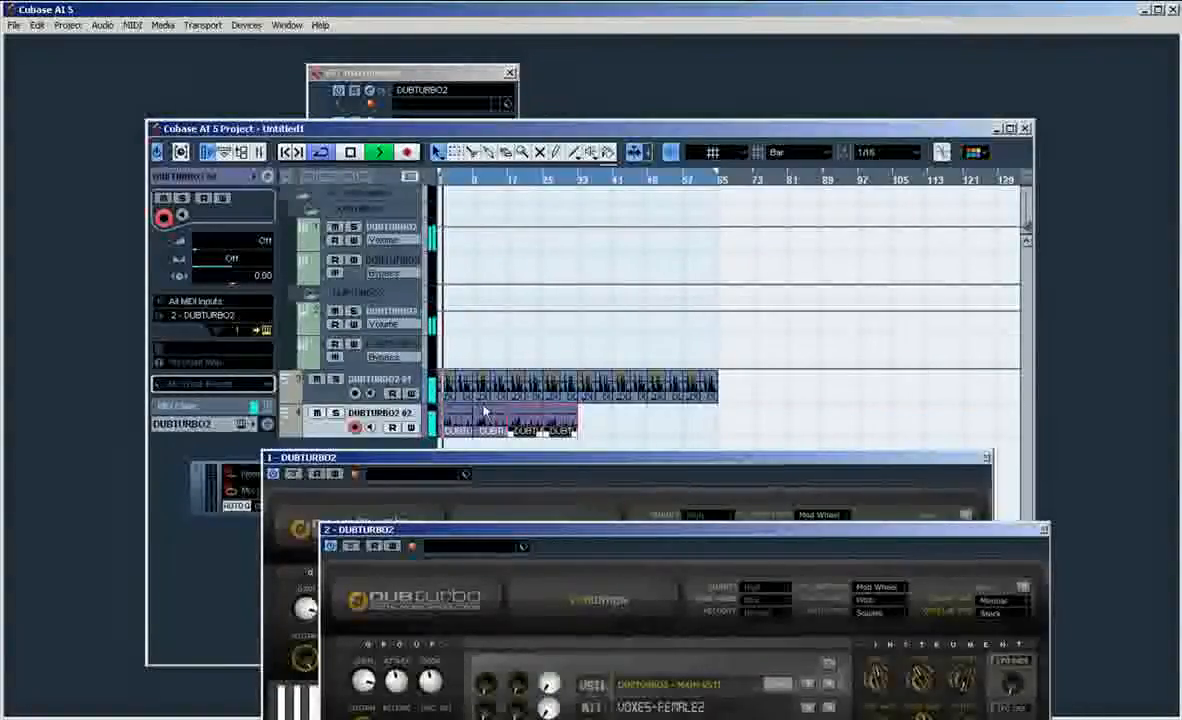
Step: Switch the second DUBTURBO2 back to the zVoxics2 kit and play both tracks together up to about bar 10
click(683, 710)
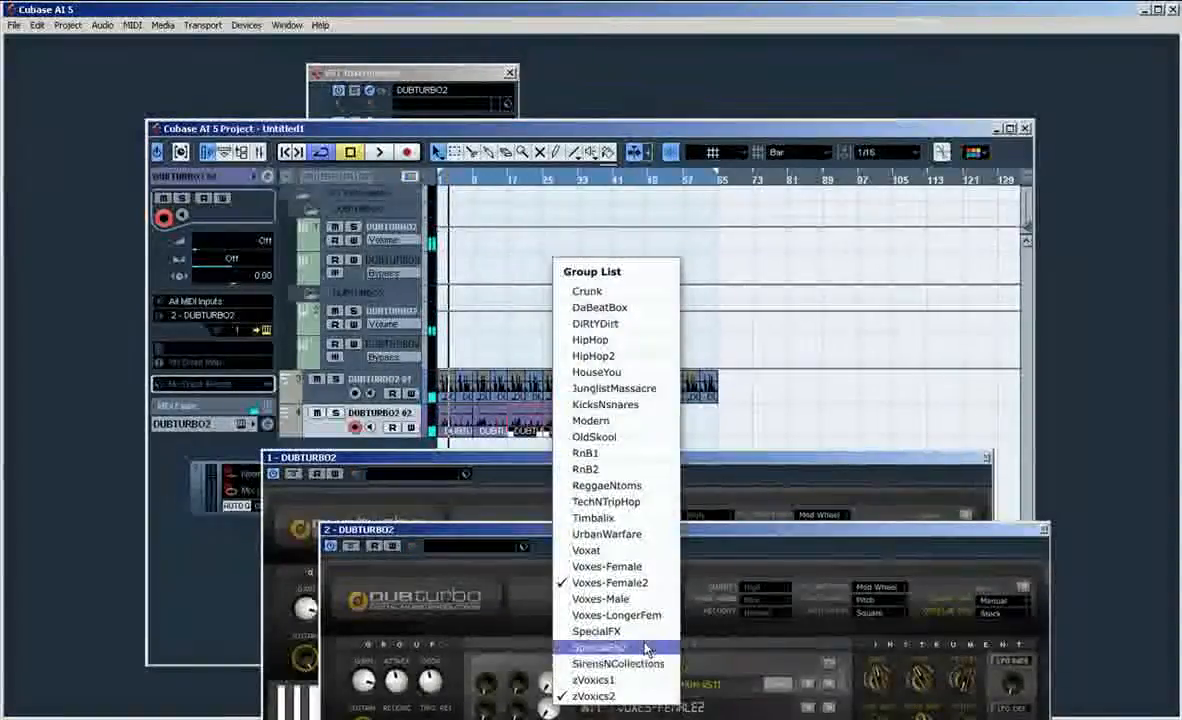
click(600, 582)
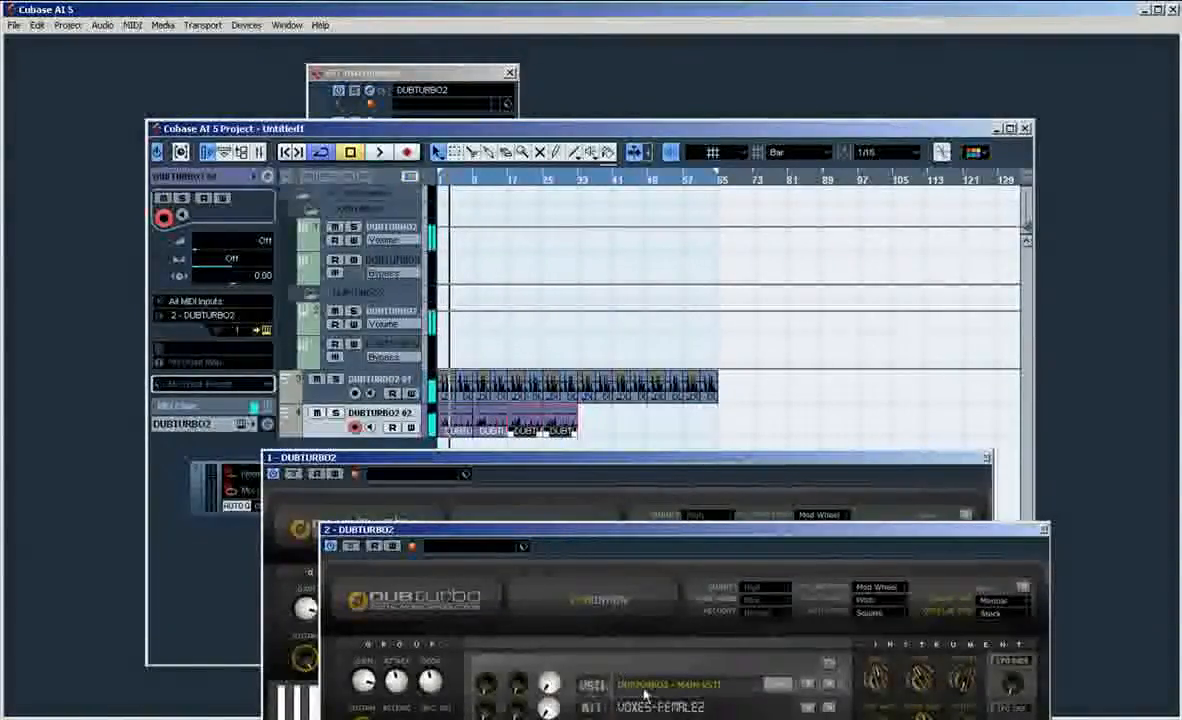
click(645, 694)
click(600, 632)
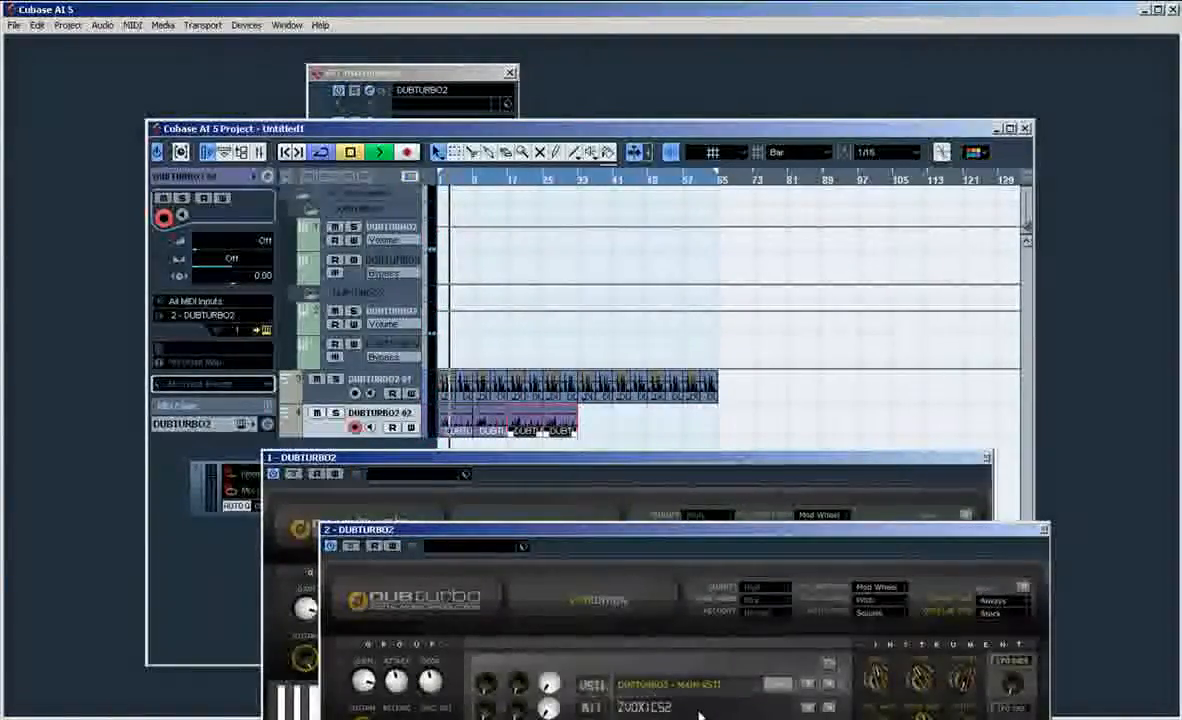
key(space)
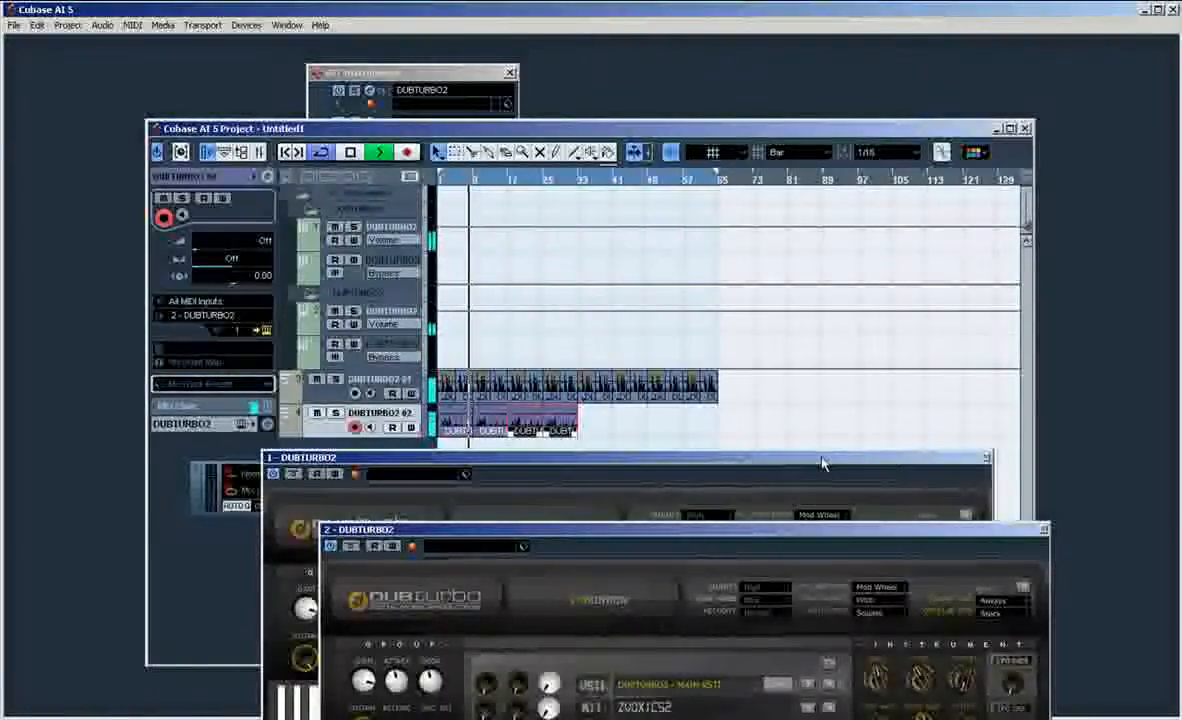
click(688, 473)
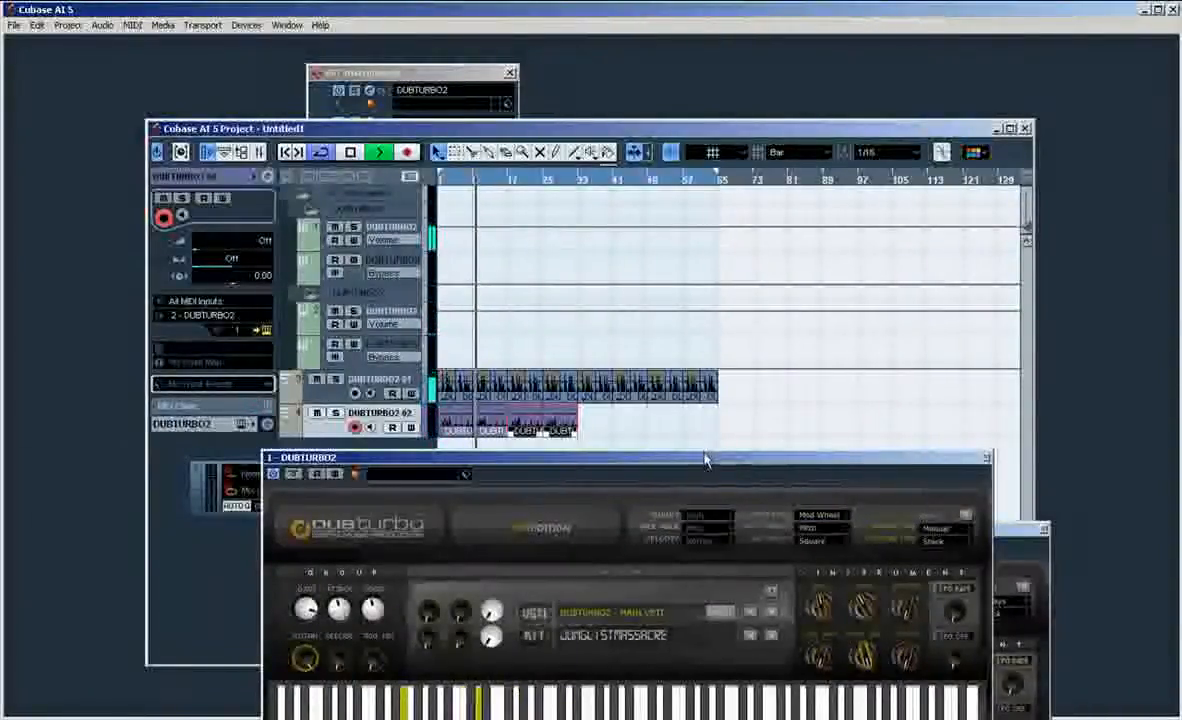
key(space)
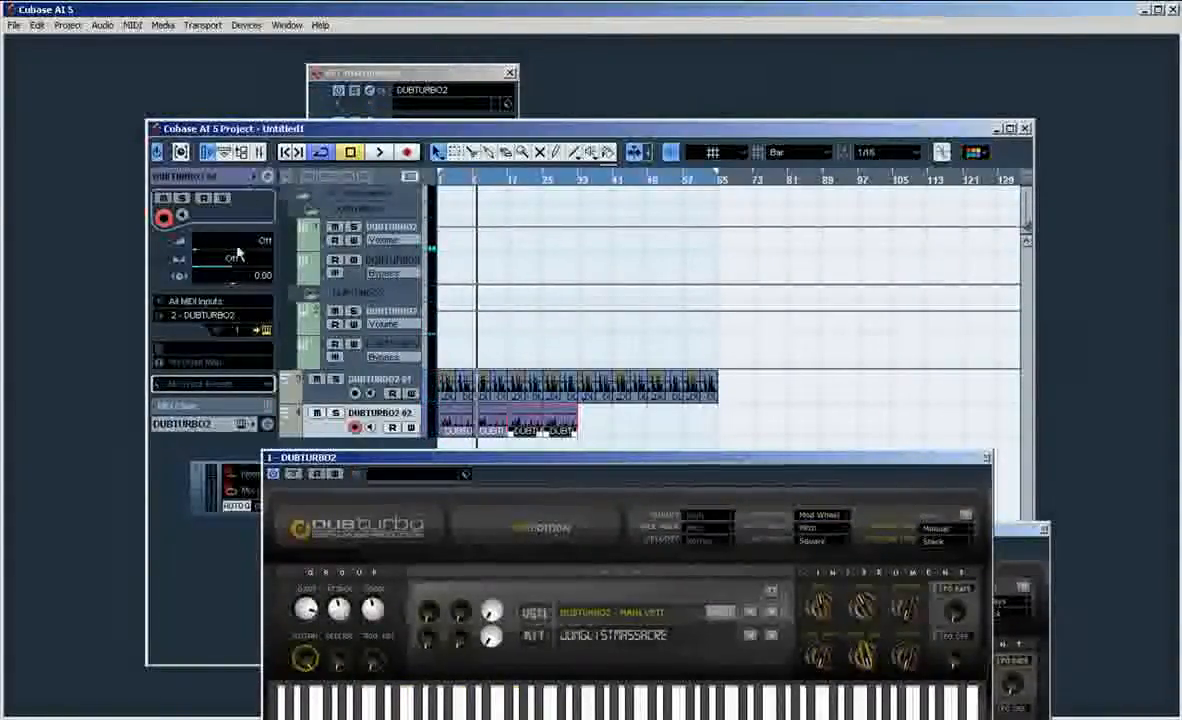
Step: Load dubturboNORBOX into the first insert slot of the first DUBTURBO2's channel, close the instrument windows and reposition the effect window
click(267, 425)
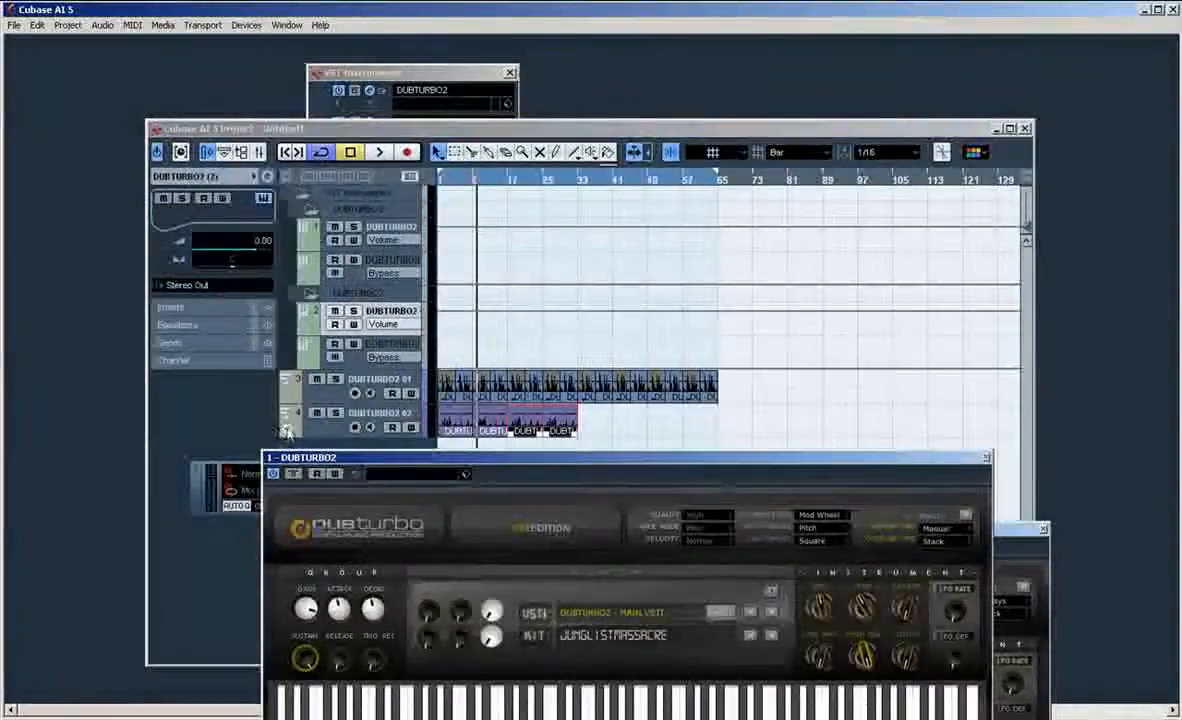
drag(323, 459, 413, 512)
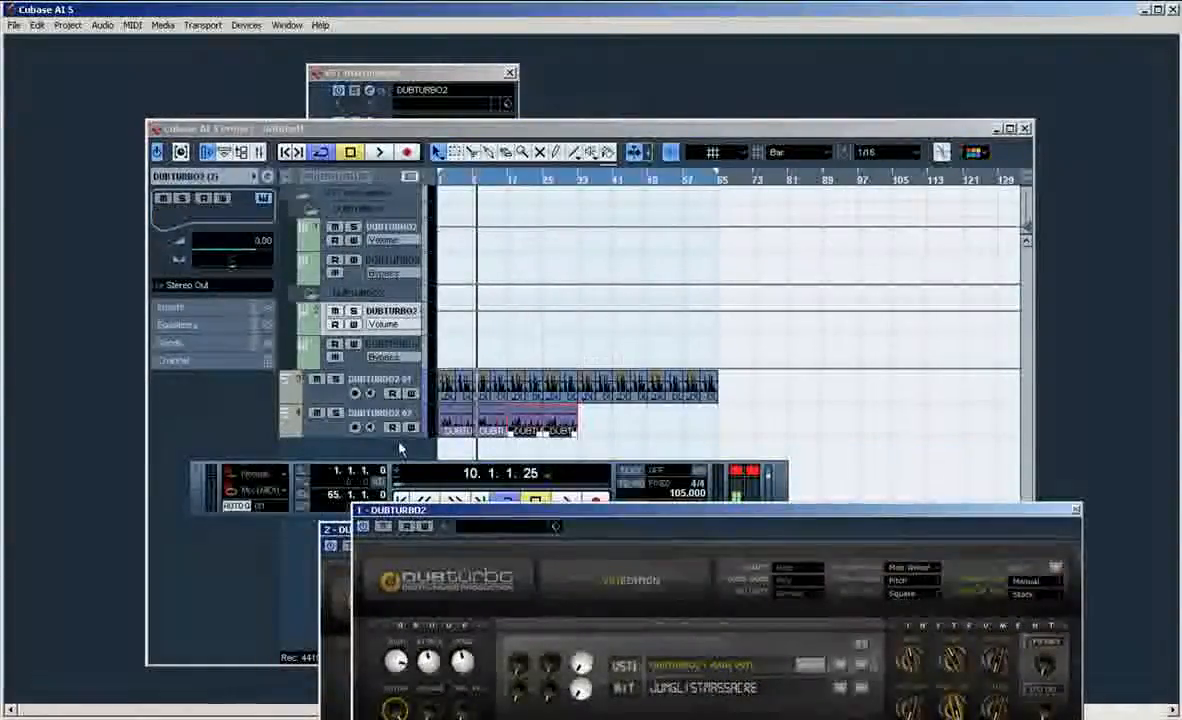
click(414, 383)
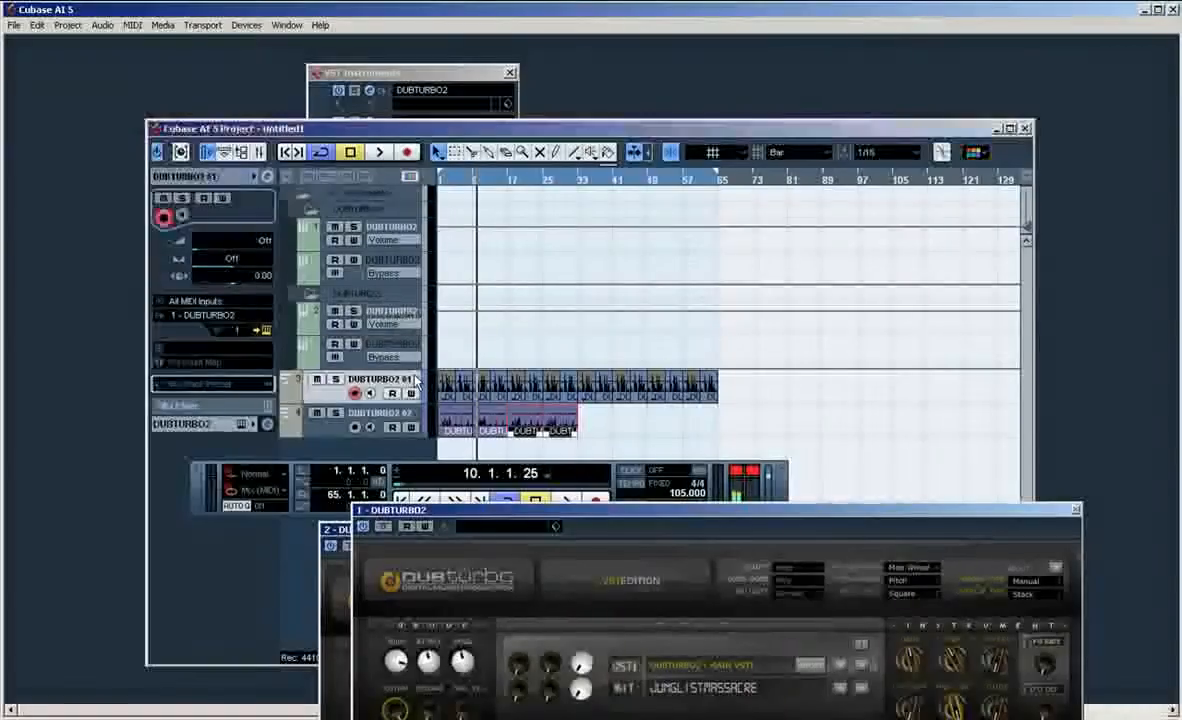
click(268, 424)
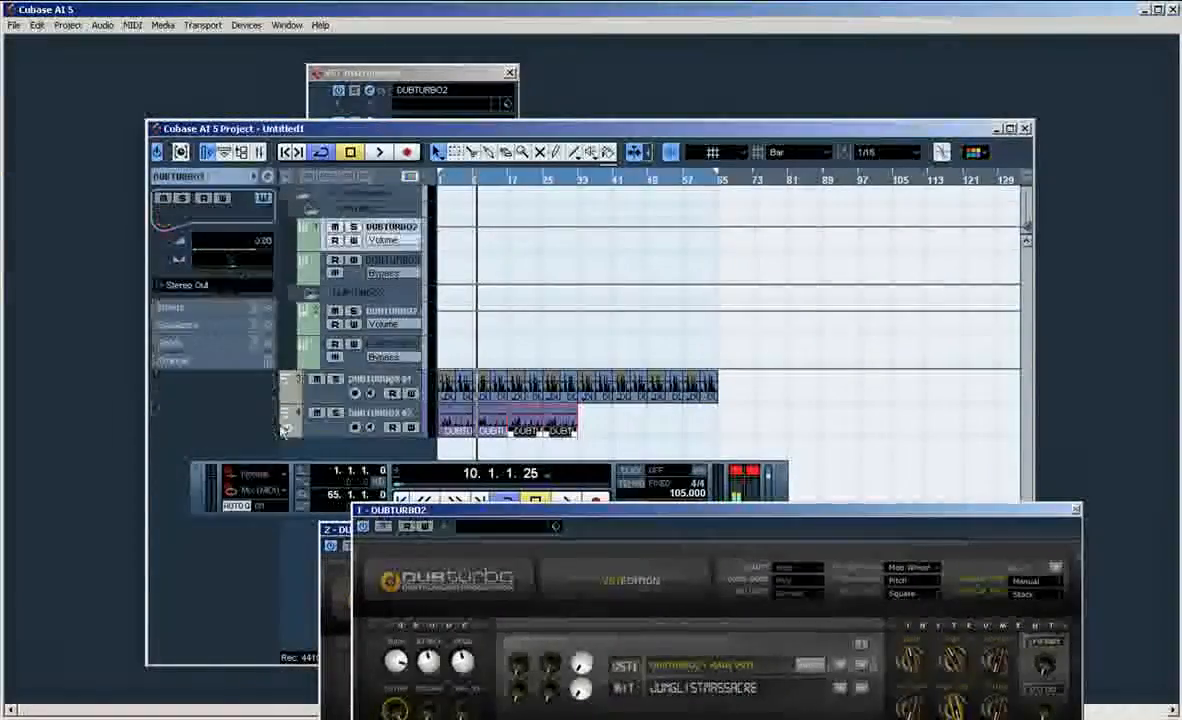
click(270, 310)
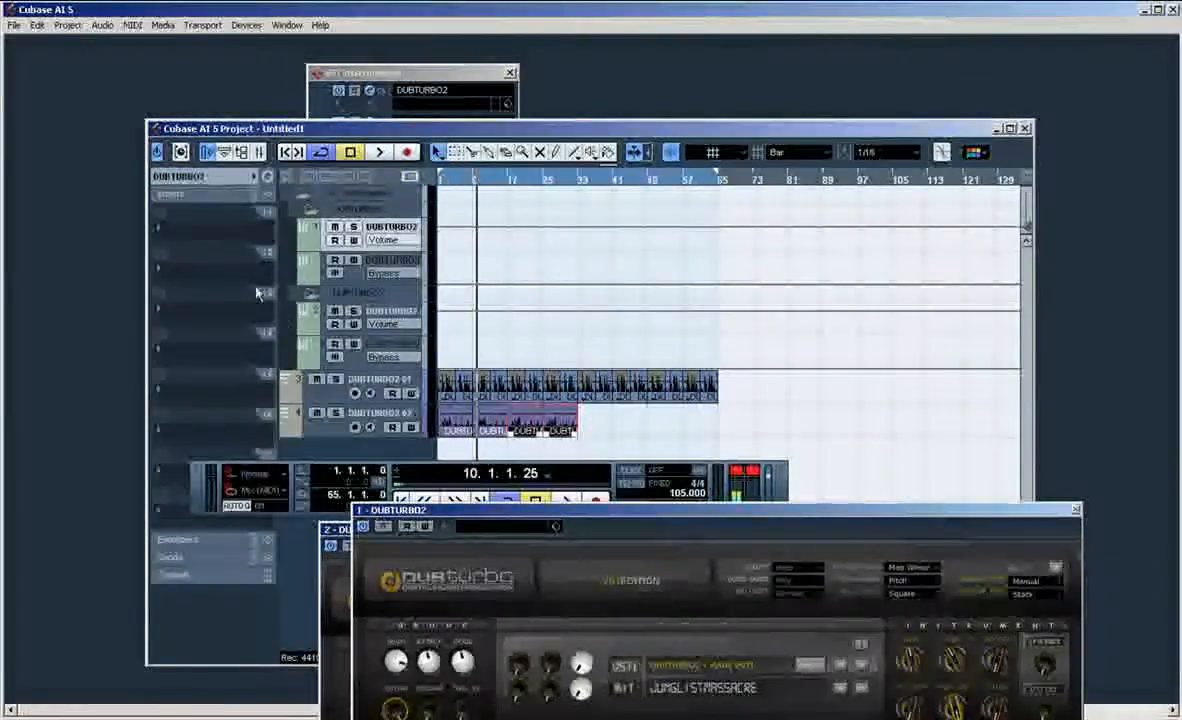
click(222, 240)
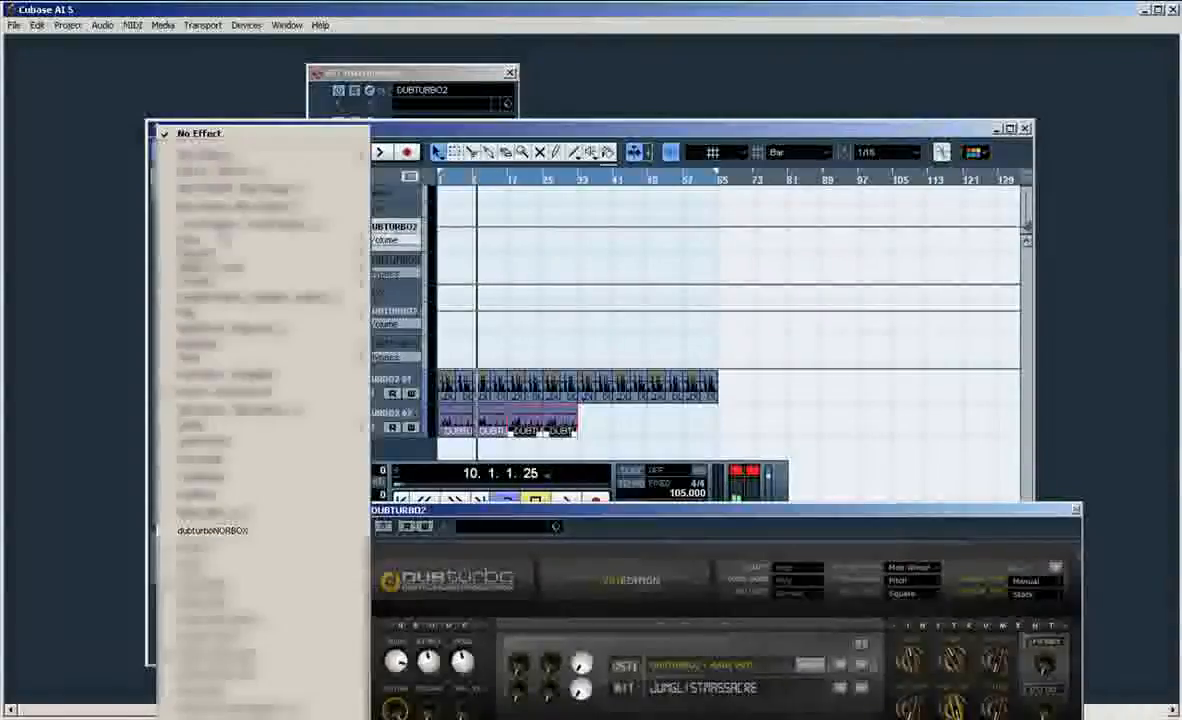
click(240, 530)
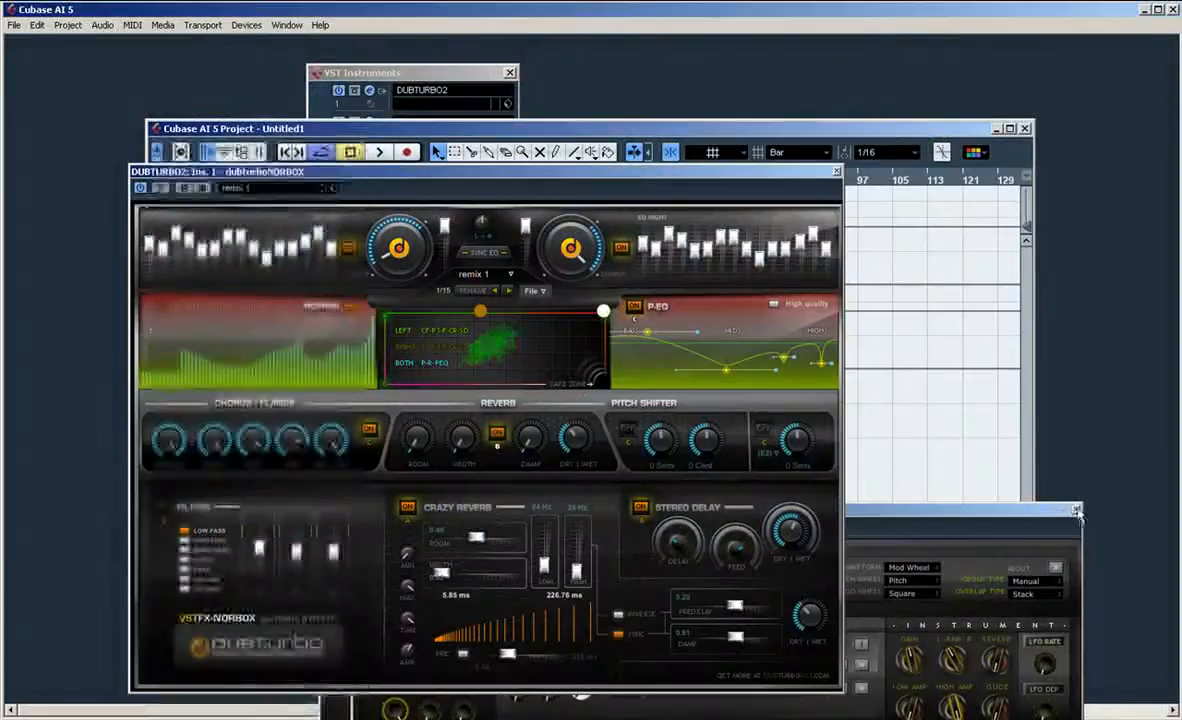
click(1045, 531)
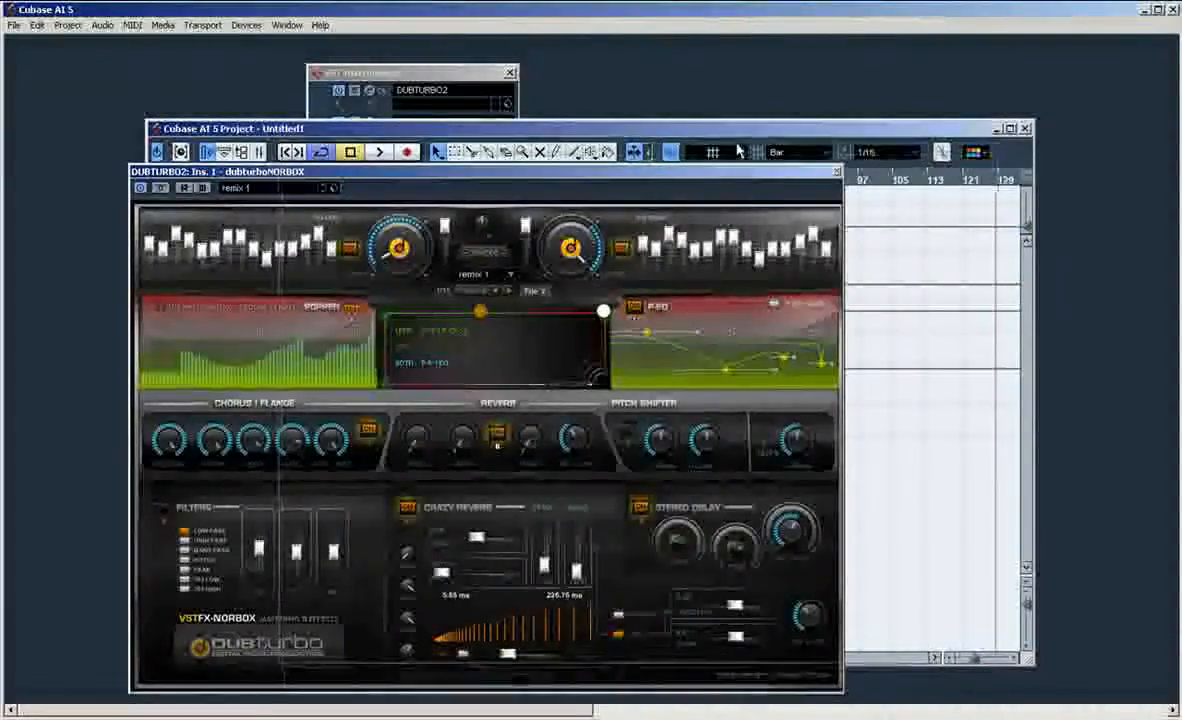
drag(741, 171, 891, 139)
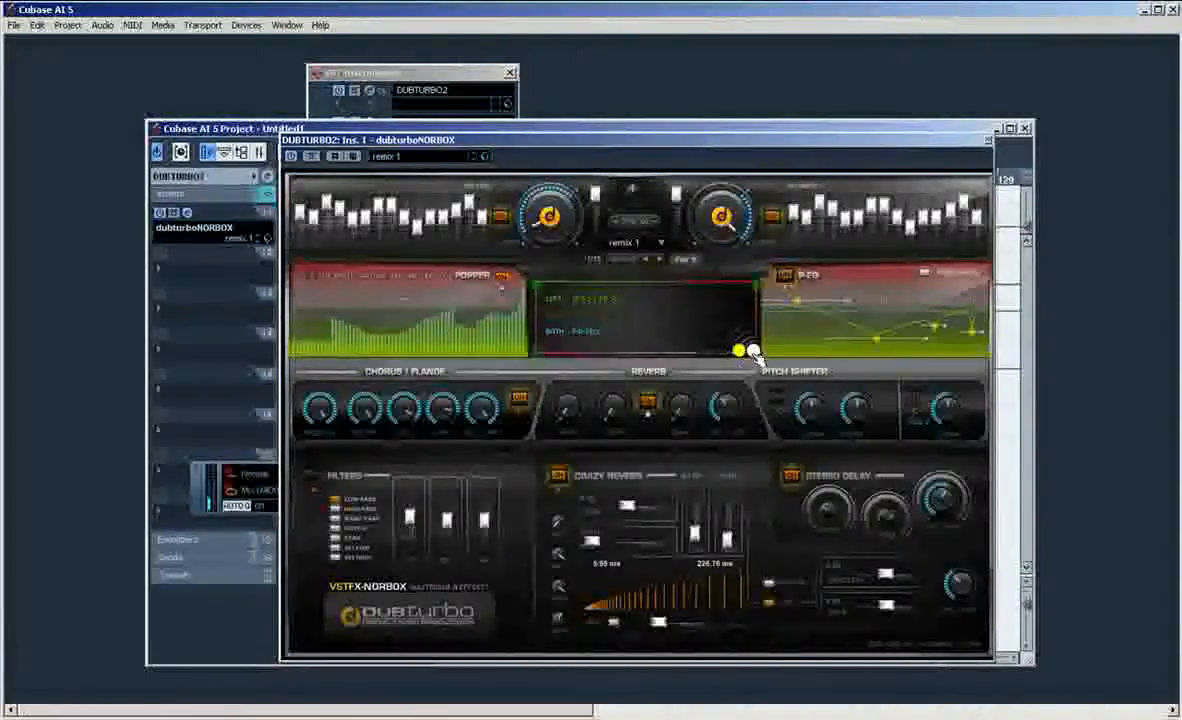
Step: Try out different positions of the NORBOX XY pad's handles and park them in the safe zone corner
drag(755, 351, 716, 356)
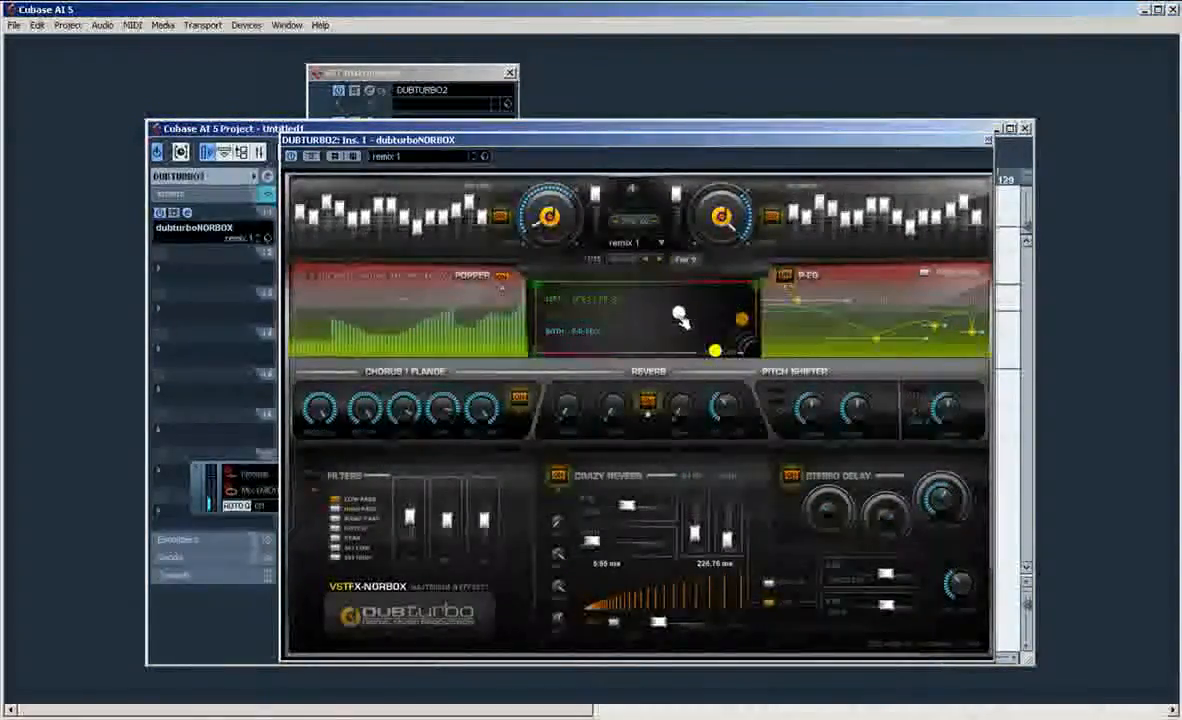
drag(680, 316, 706, 295)
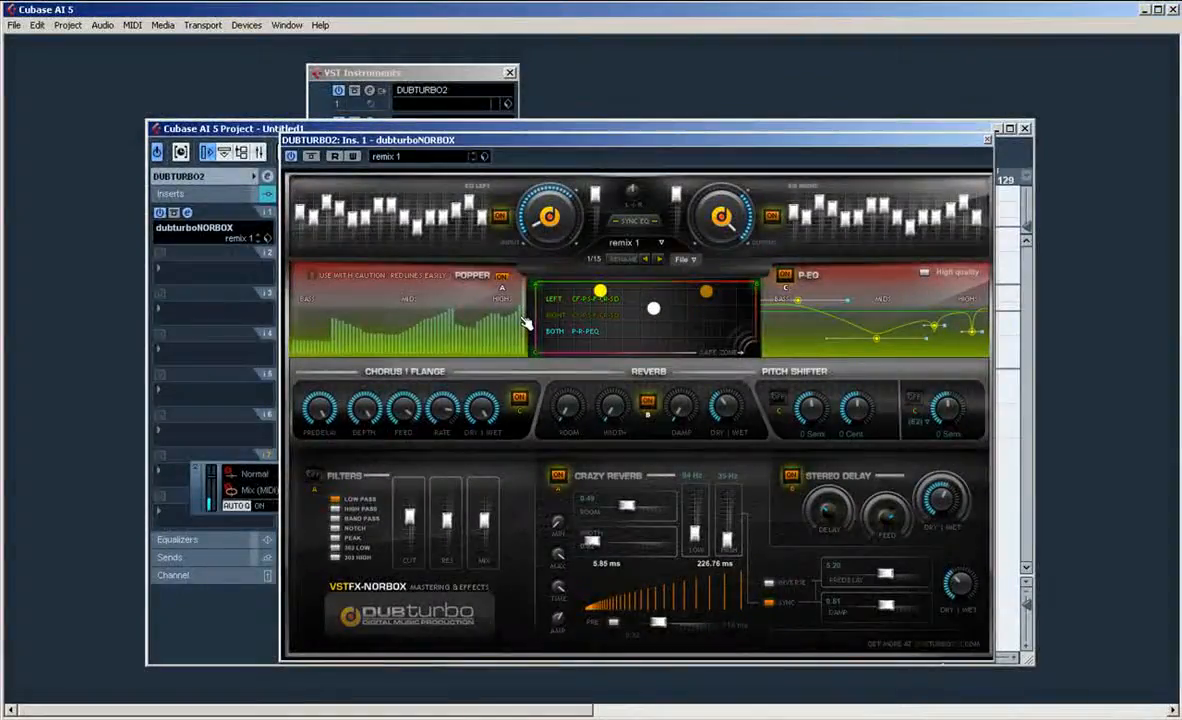
drag(599, 291, 753, 352)
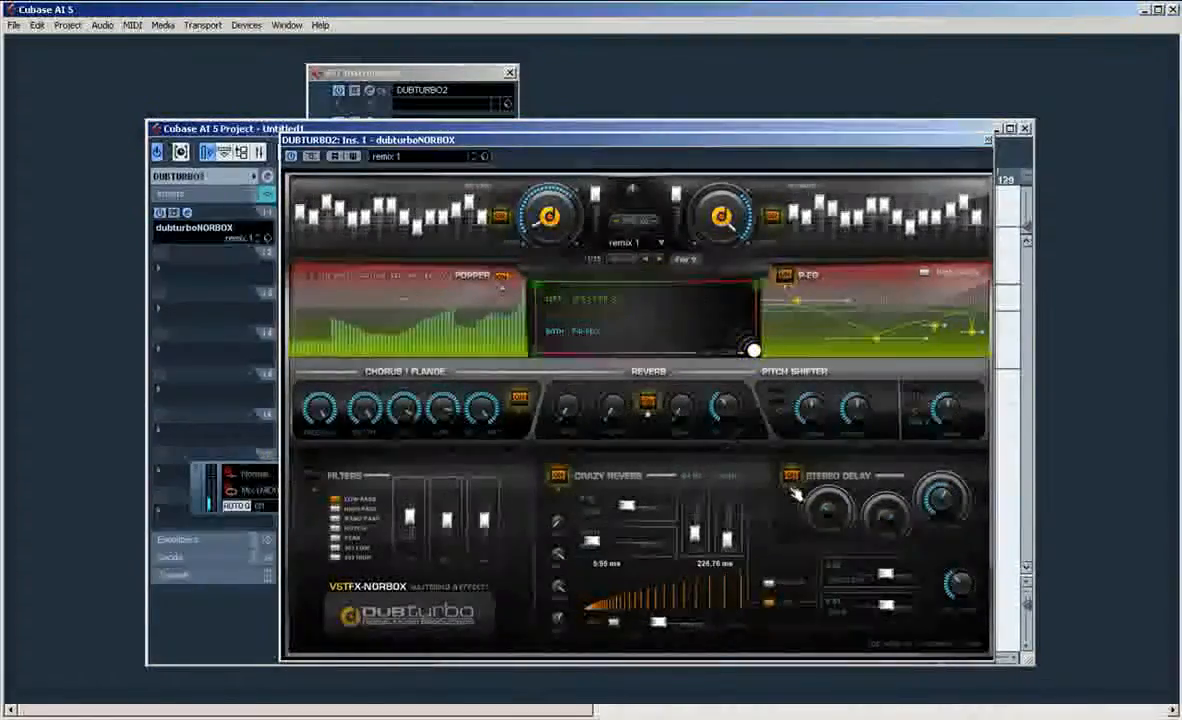
Step: Switch off NORBOX's Popper, P-EQ, Chorus/Flange, Reverb, Crazy Reverb and Stereo Delay sections
click(525, 401)
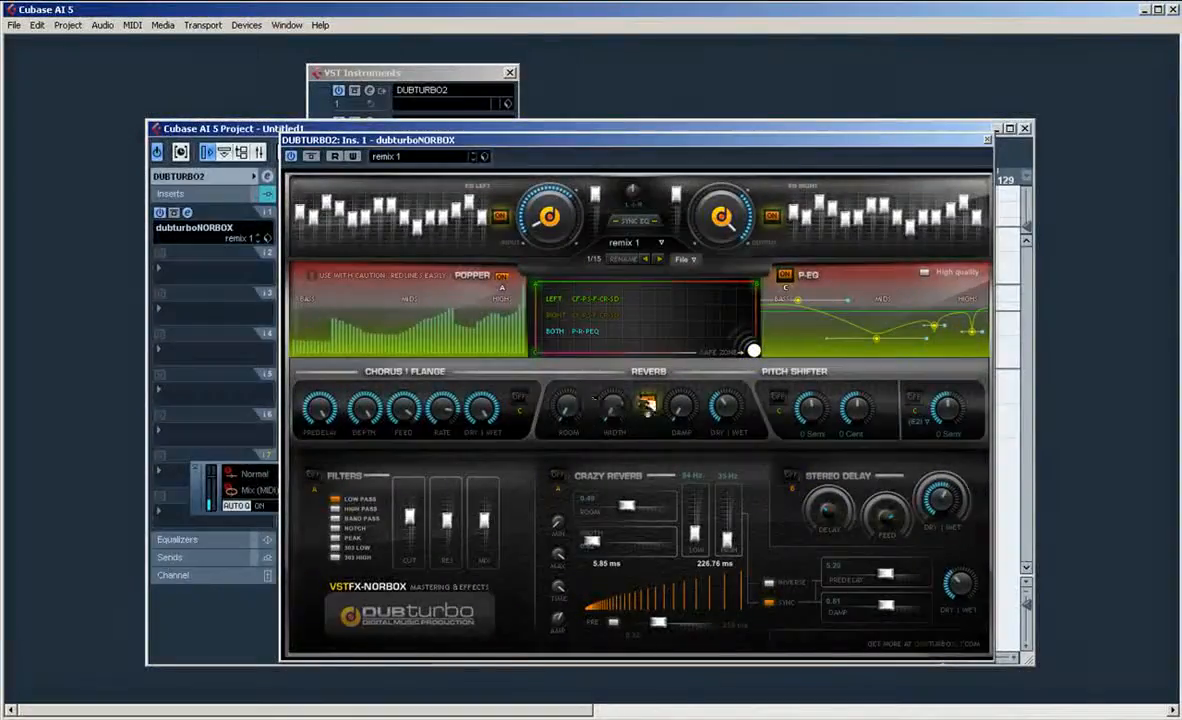
click(648, 402)
click(787, 277)
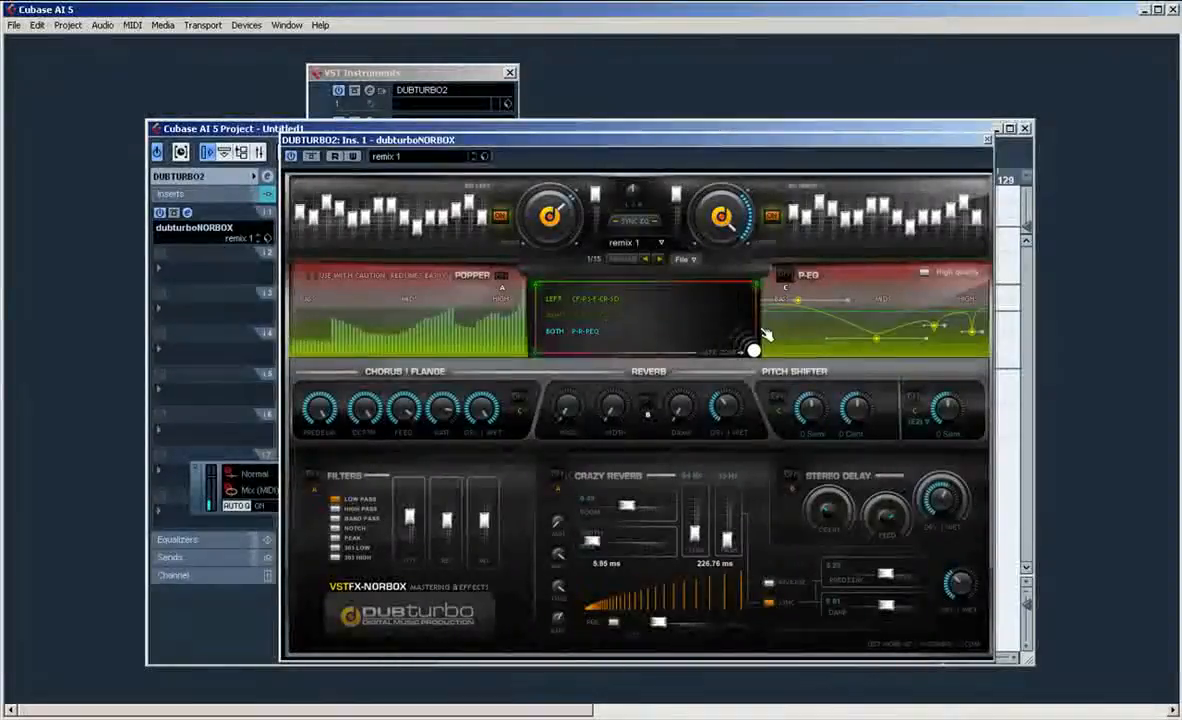
Step: Enable automation read and write in NORBOX and on the DUBTURBO2 01 track
click(352, 156)
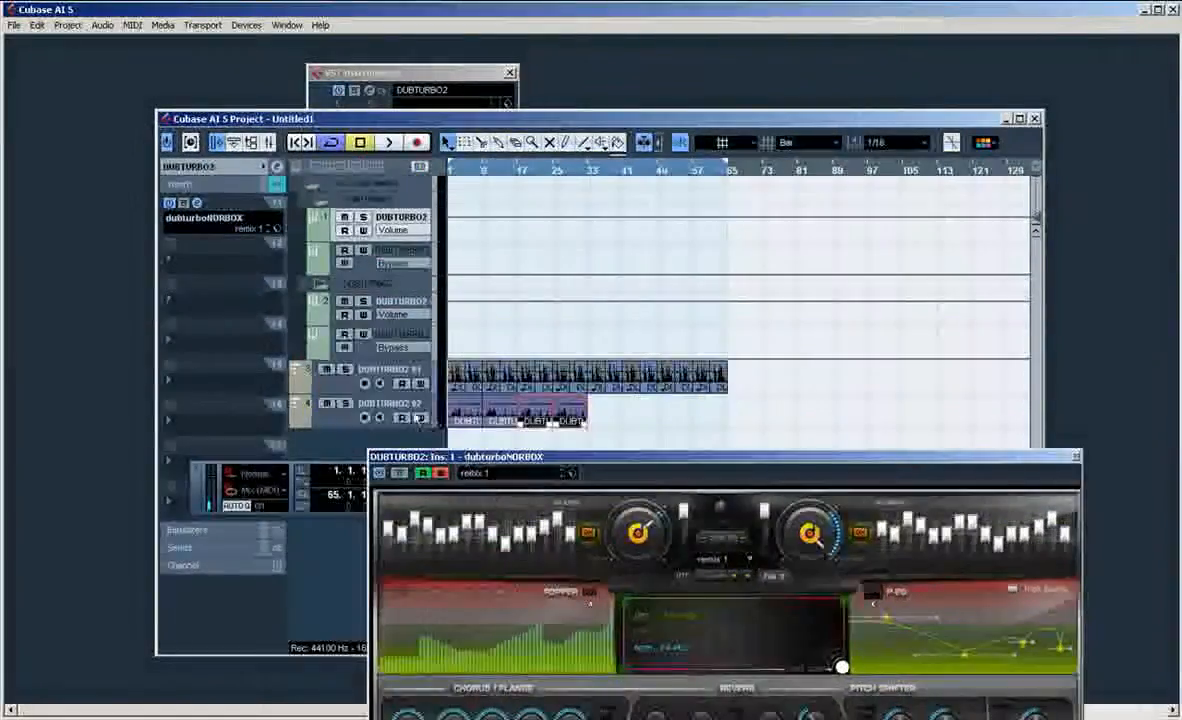
click(425, 383)
click(401, 384)
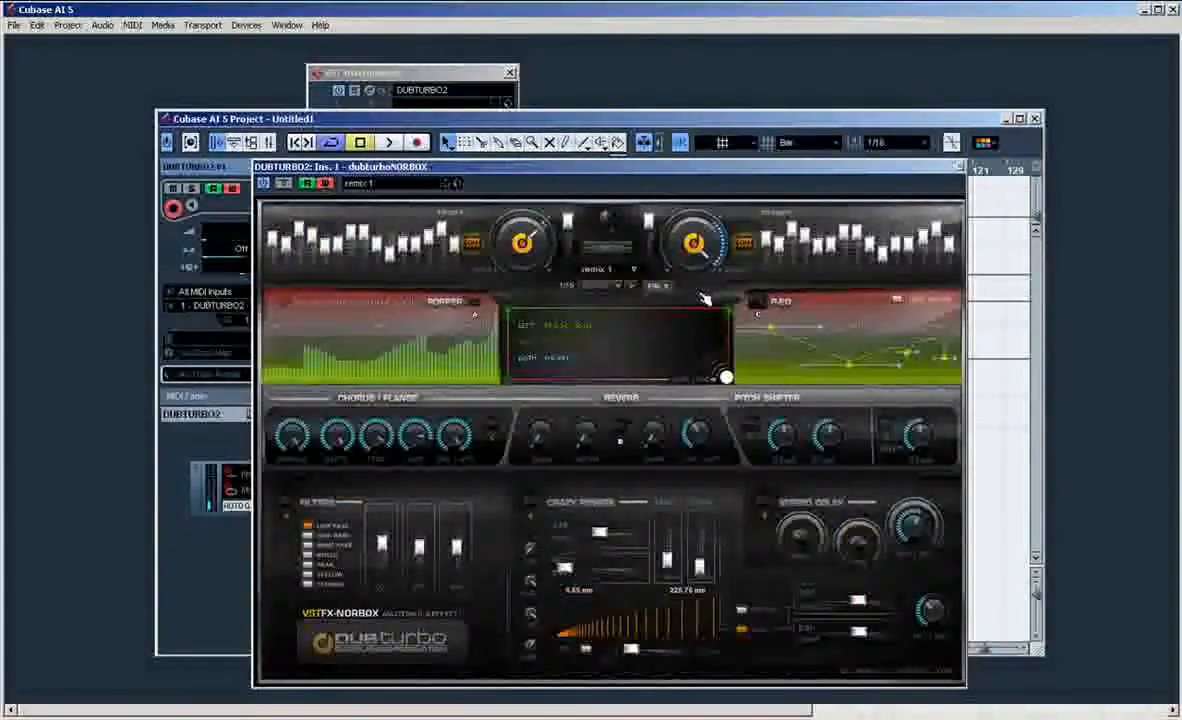
Step: Play the arrangement while moving the NORBOX XY pad's handles with automation writing on, and stop playback
key(space)
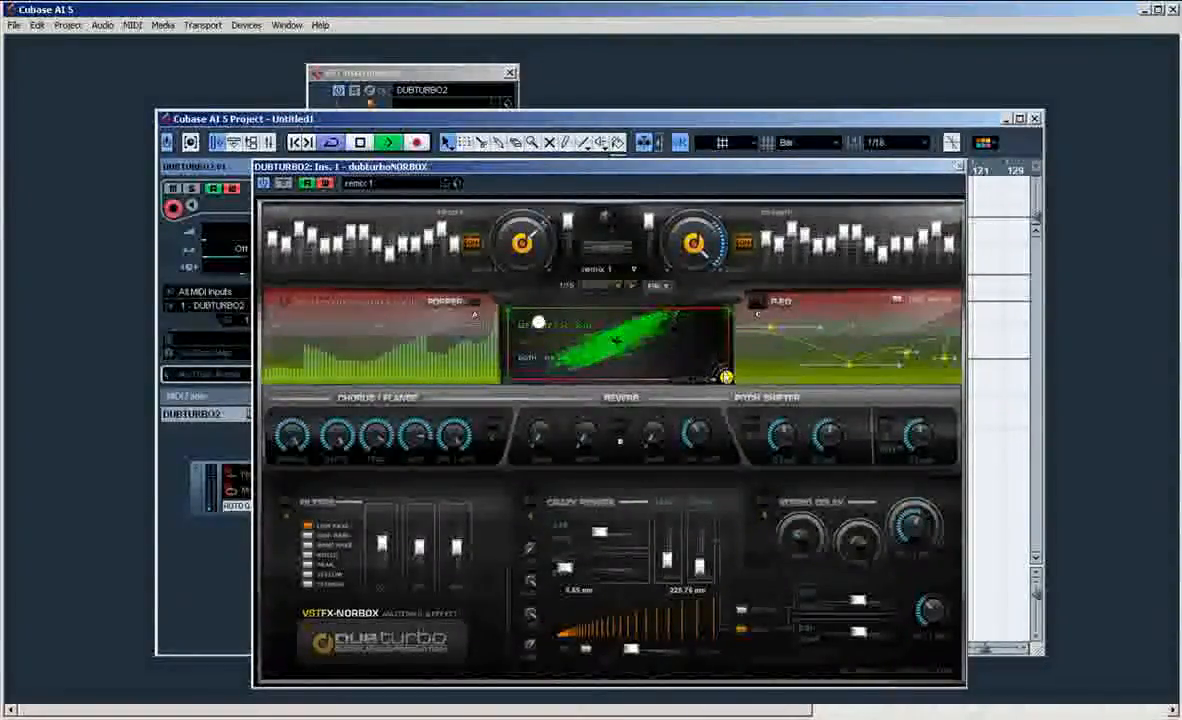
drag(728, 377, 738, 330)
drag(725, 376, 594, 387)
drag(731, 325, 731, 313)
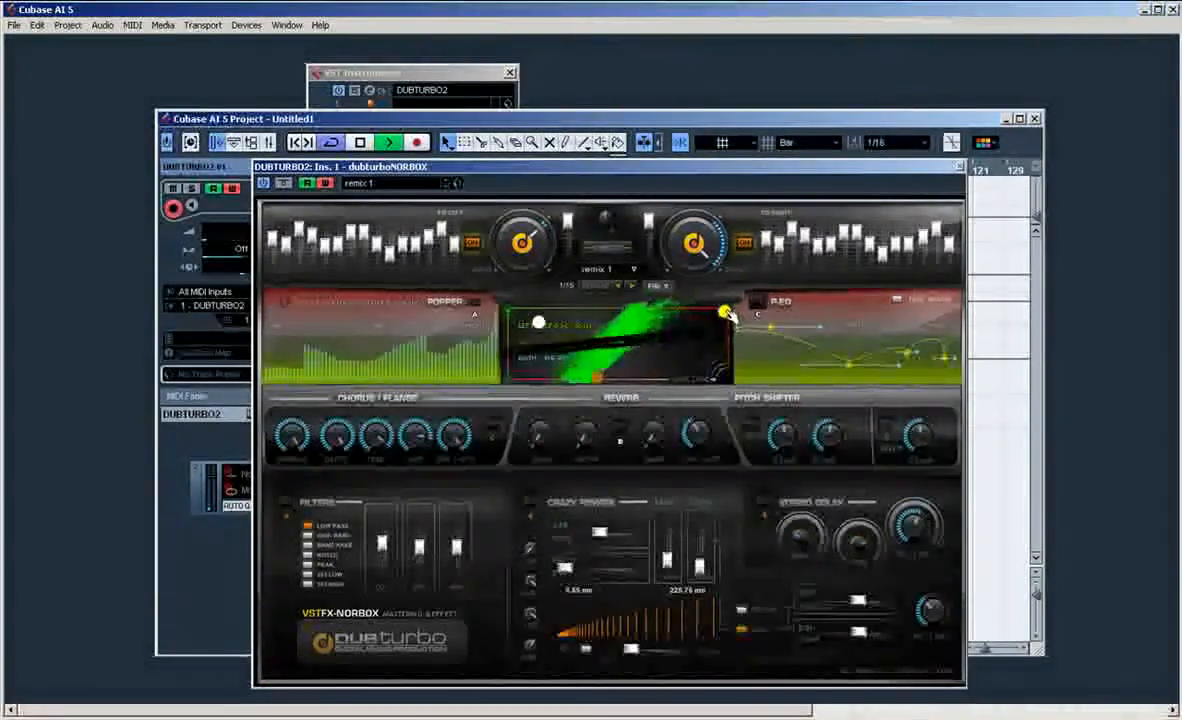
key(space)
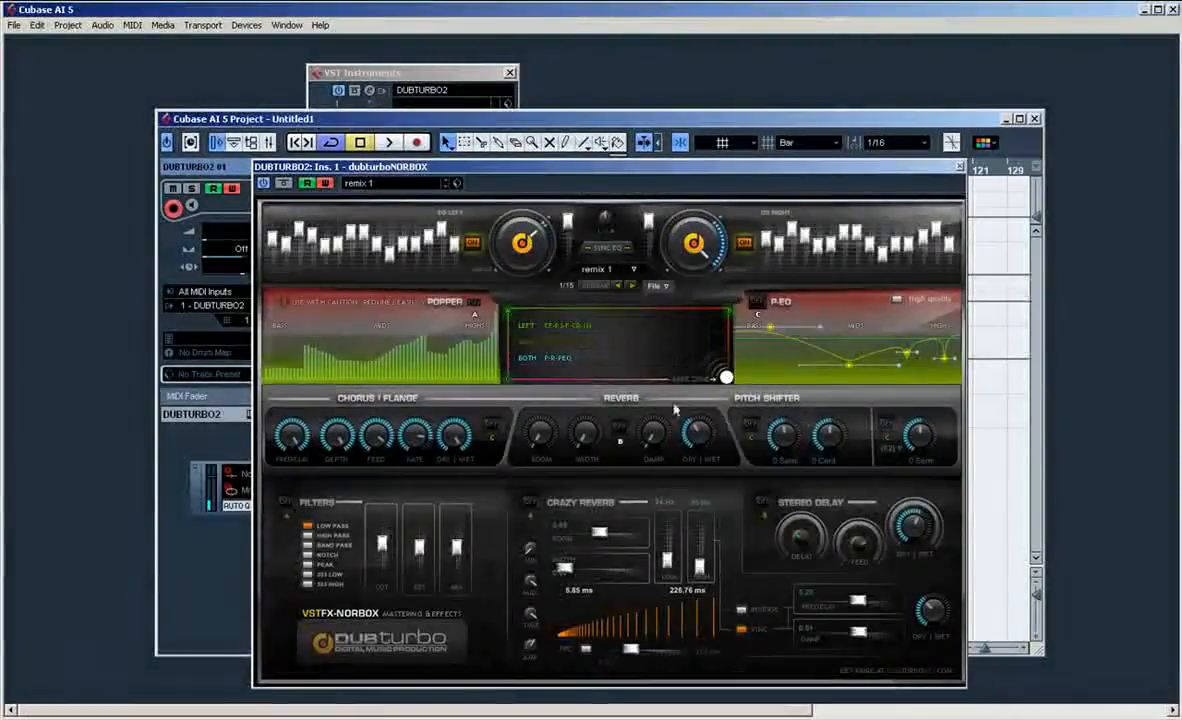
Step: Play the arrangement, switch on NORBOX's Reverb and Pitch Shifter sections during playback, and stop
key(space)
click(620, 430)
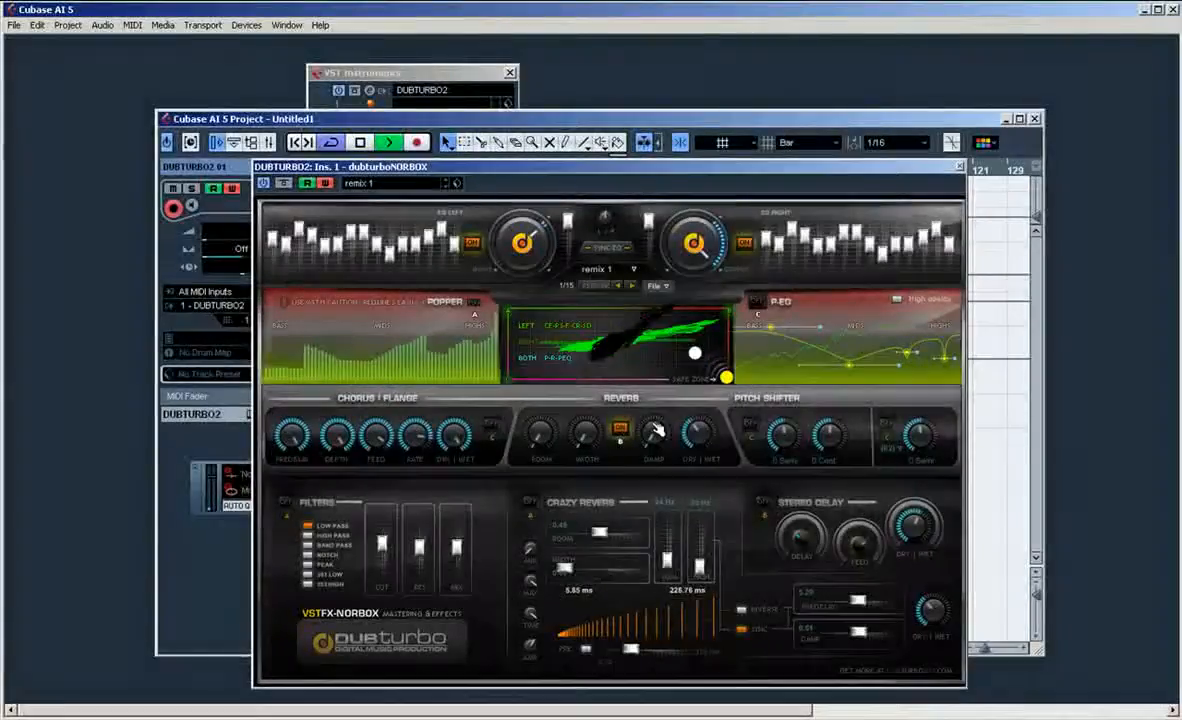
click(749, 425)
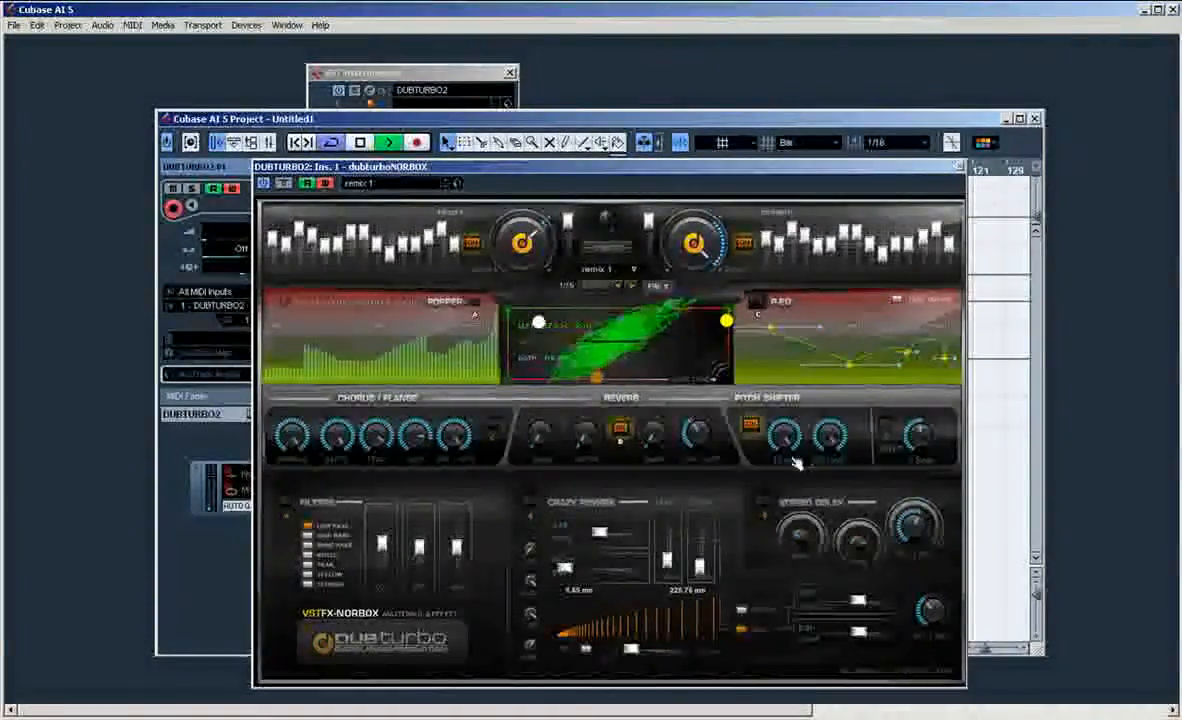
key(space)
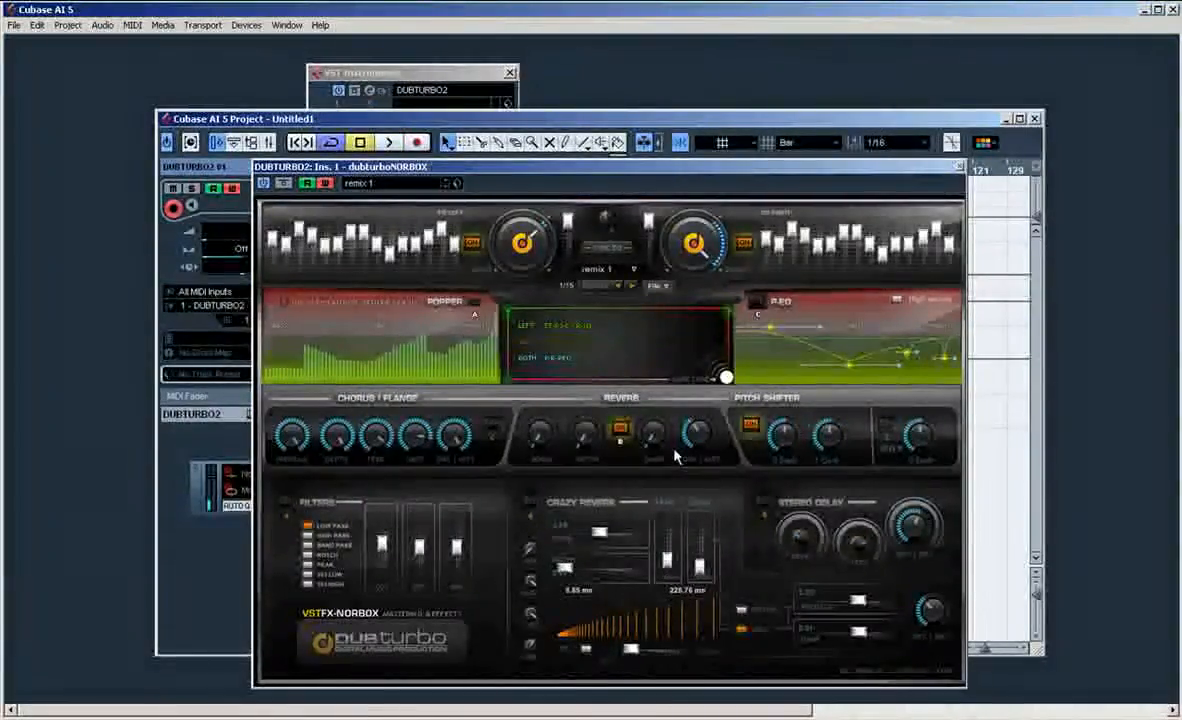
Step: Turn down the Chorus/Flange knobs, switch the section on, play the arrangement with it and stop
drag(451, 433, 451, 500)
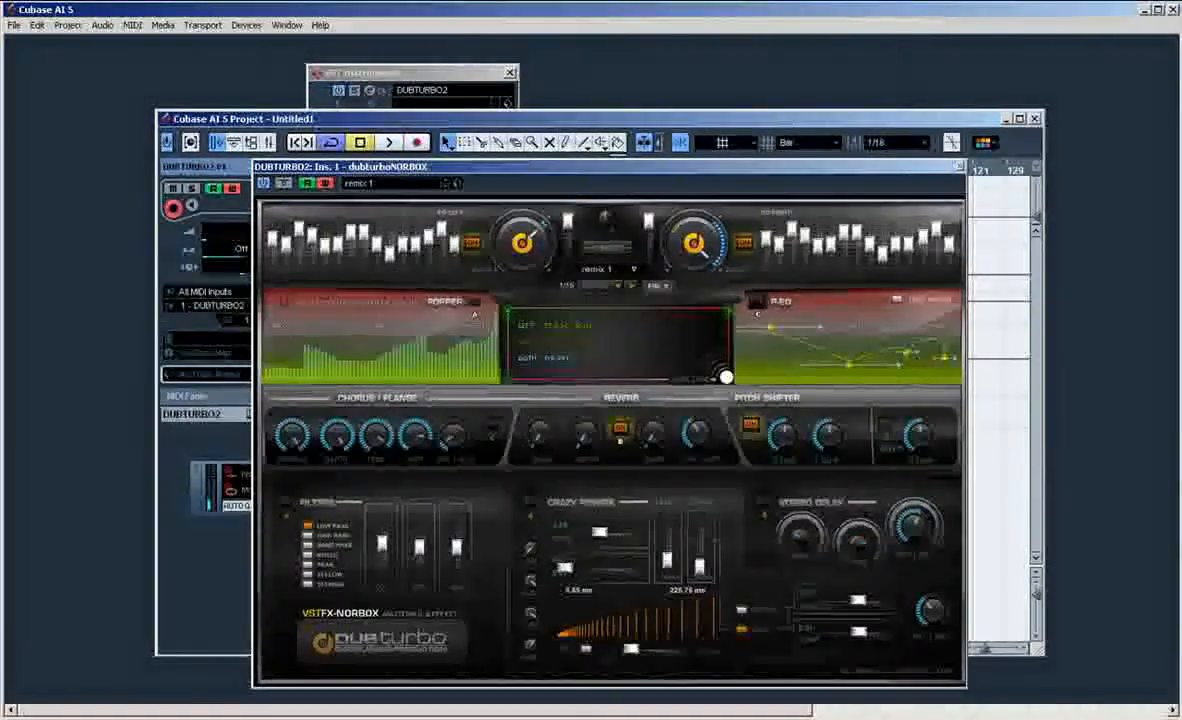
drag(304, 420, 302, 440)
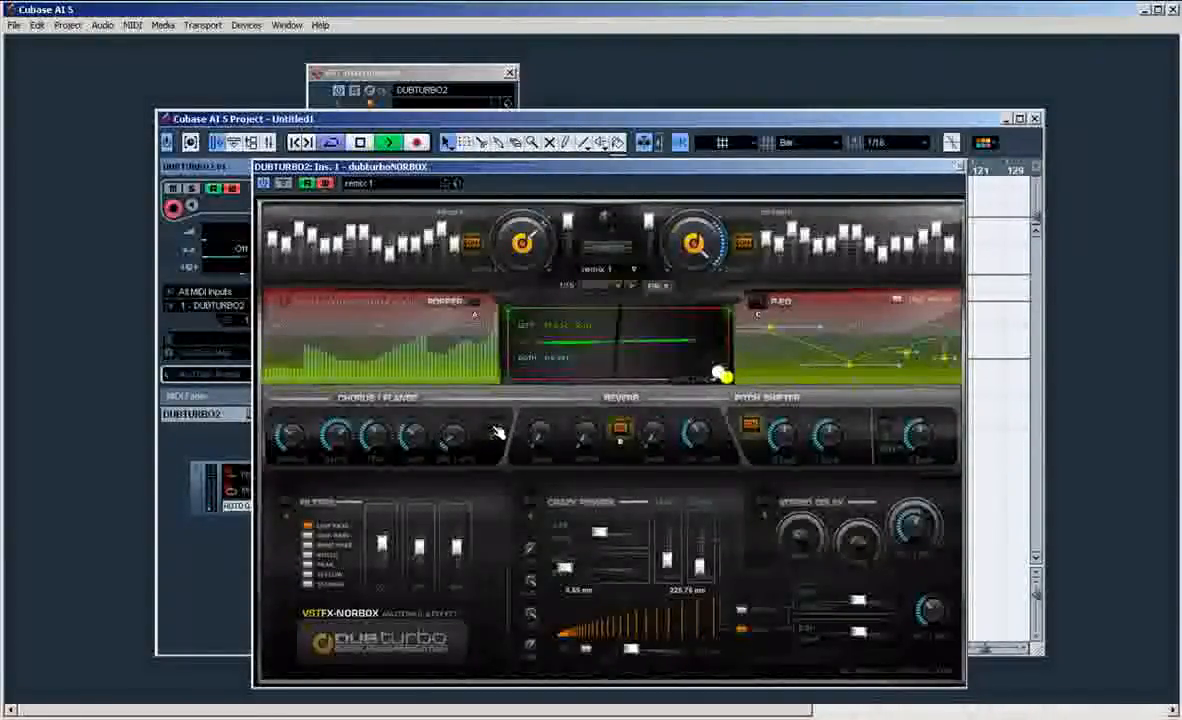
mouse_move(453, 441)
mouse_down()
mouse_move(415, 395)
mouse_move(455, 447)
mouse_up()
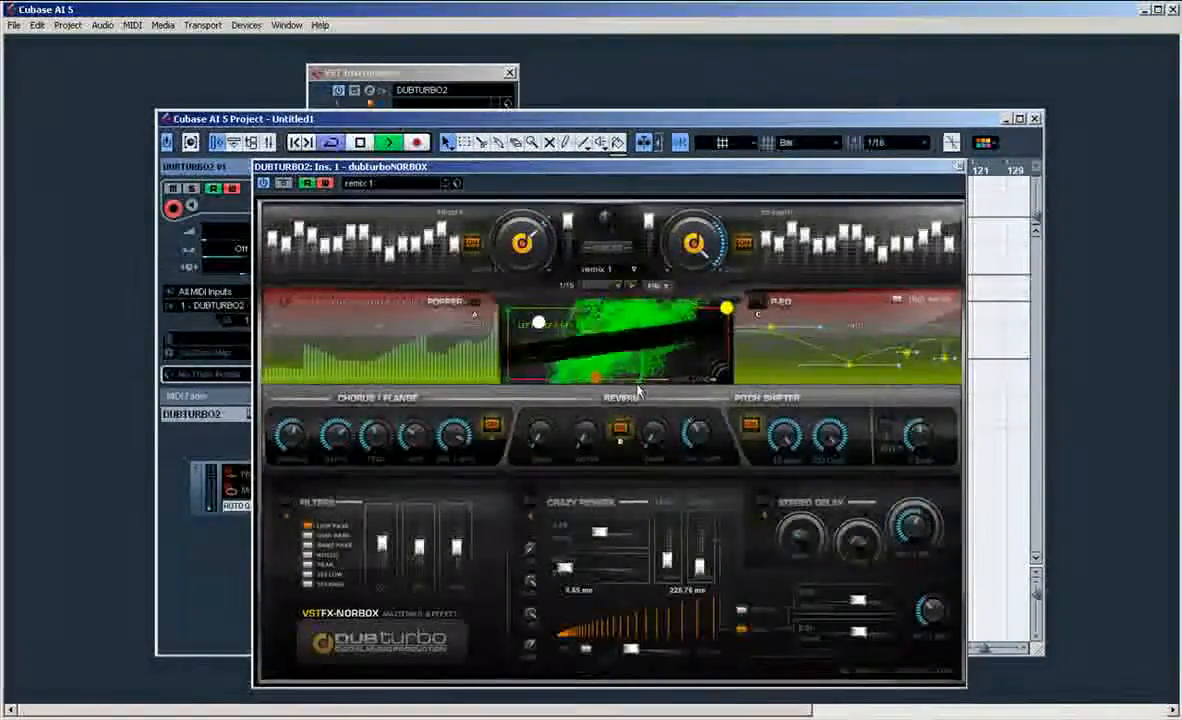
key(space)
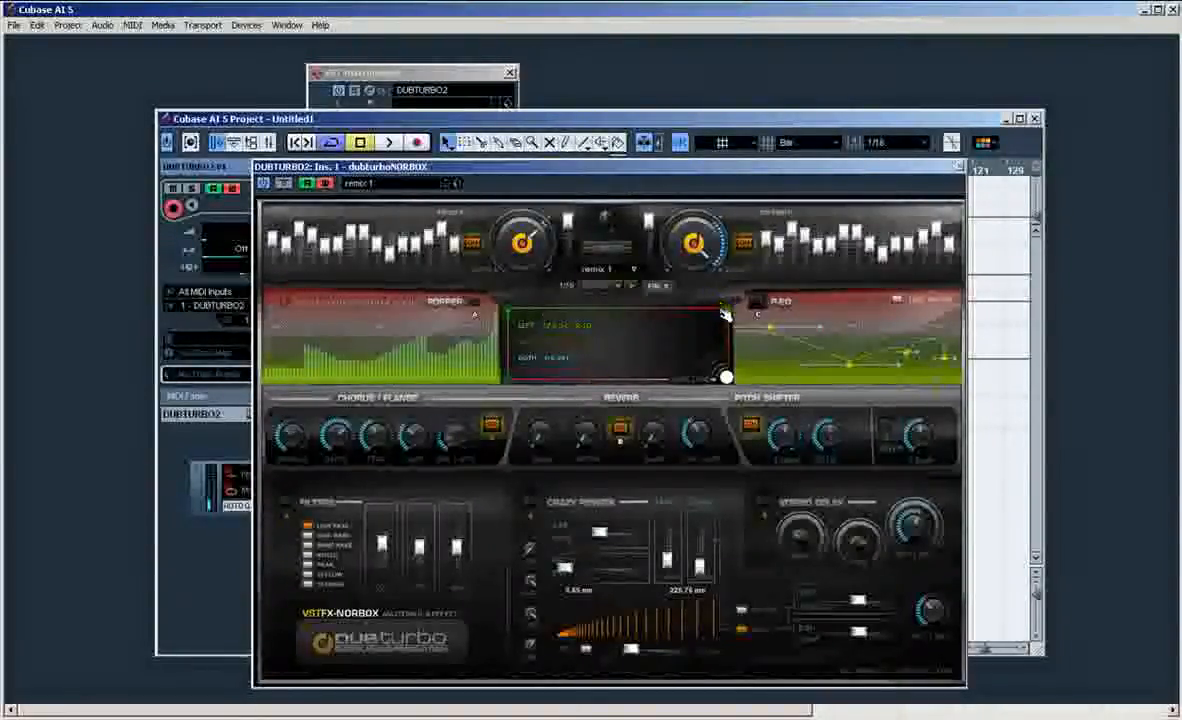
Step: Play with NORBOX's Filters section switched on at Low Pass, adjust its cut and resonance while moving the XY handles, and stop
key(space)
click(287, 502)
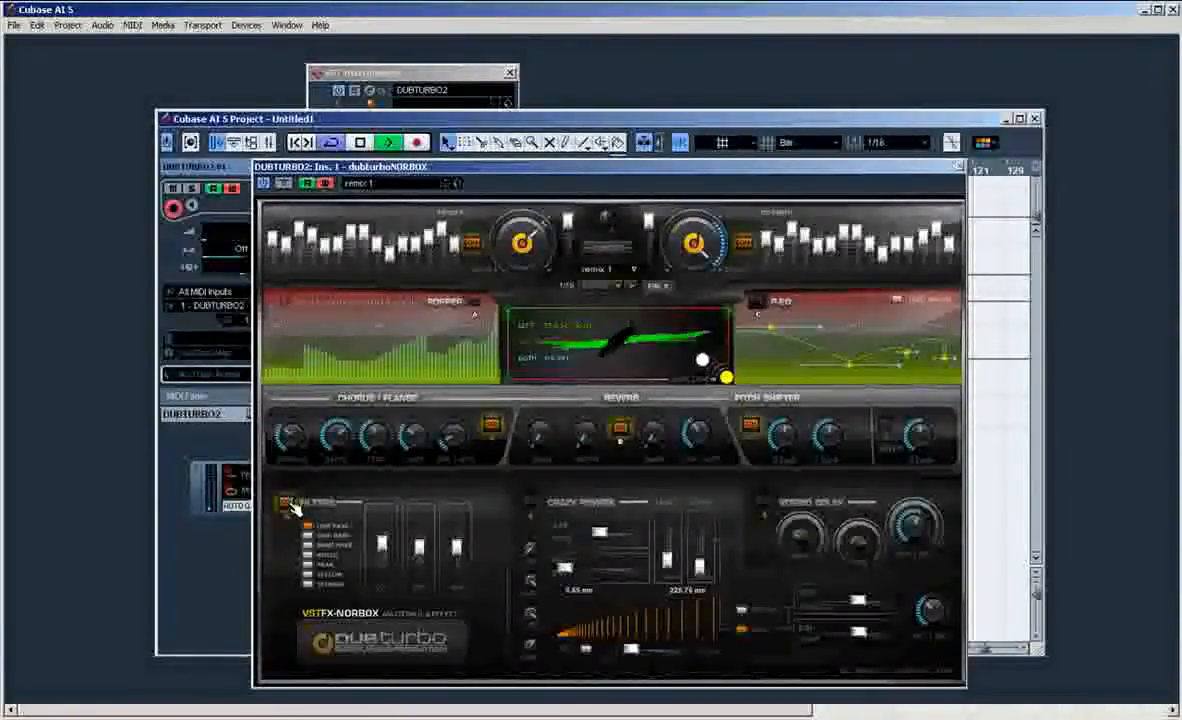
drag(417, 547, 382, 560)
drag(726, 377, 726, 320)
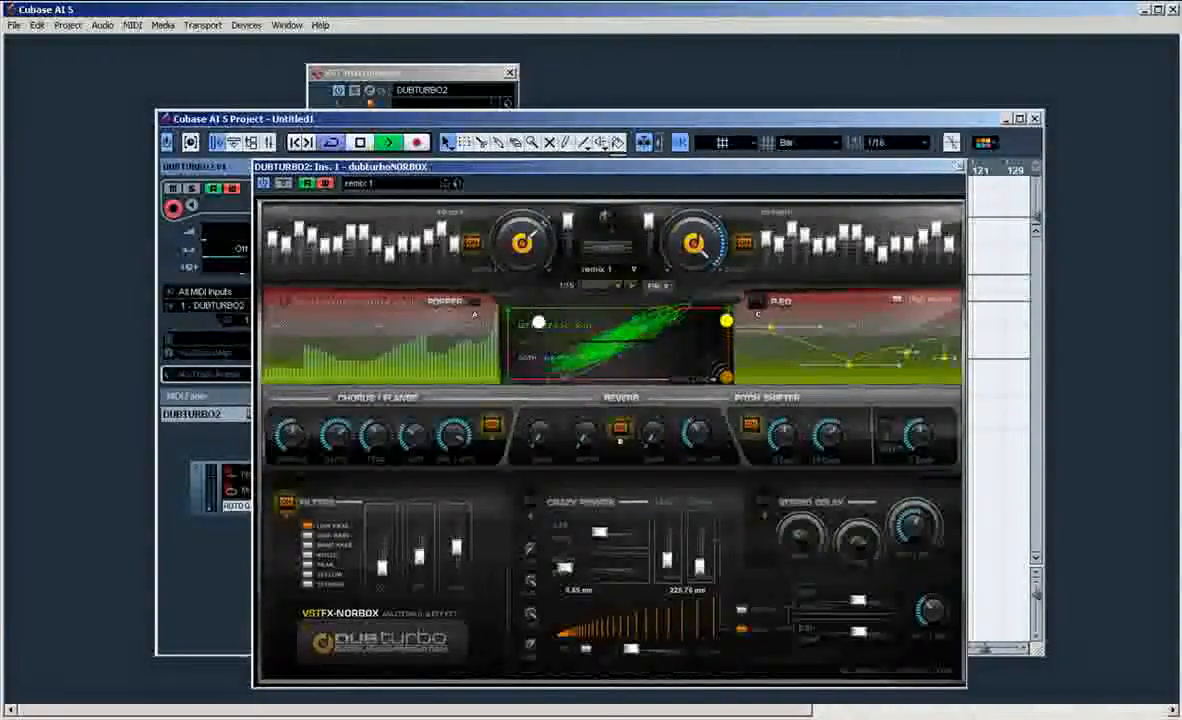
drag(382, 566, 419, 536)
key(space)
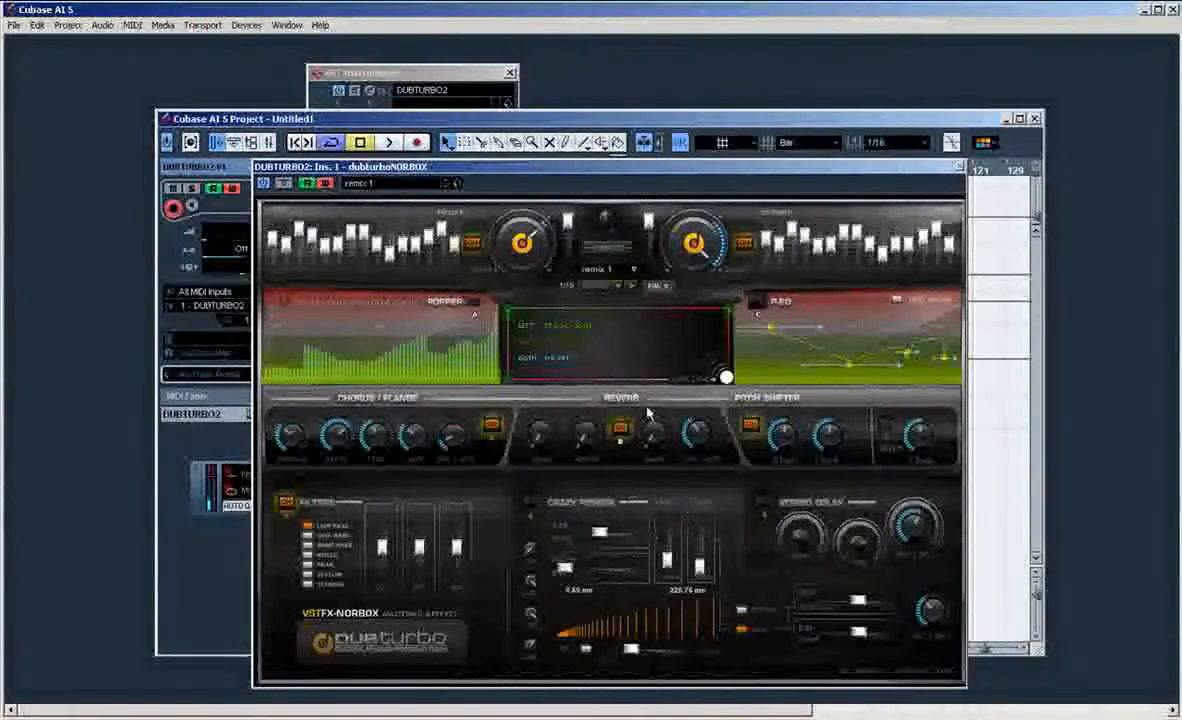
Step: Play the arrangement while sweeping an XY pad handle from the safe zone across to the opposite corner, and stop
key(space)
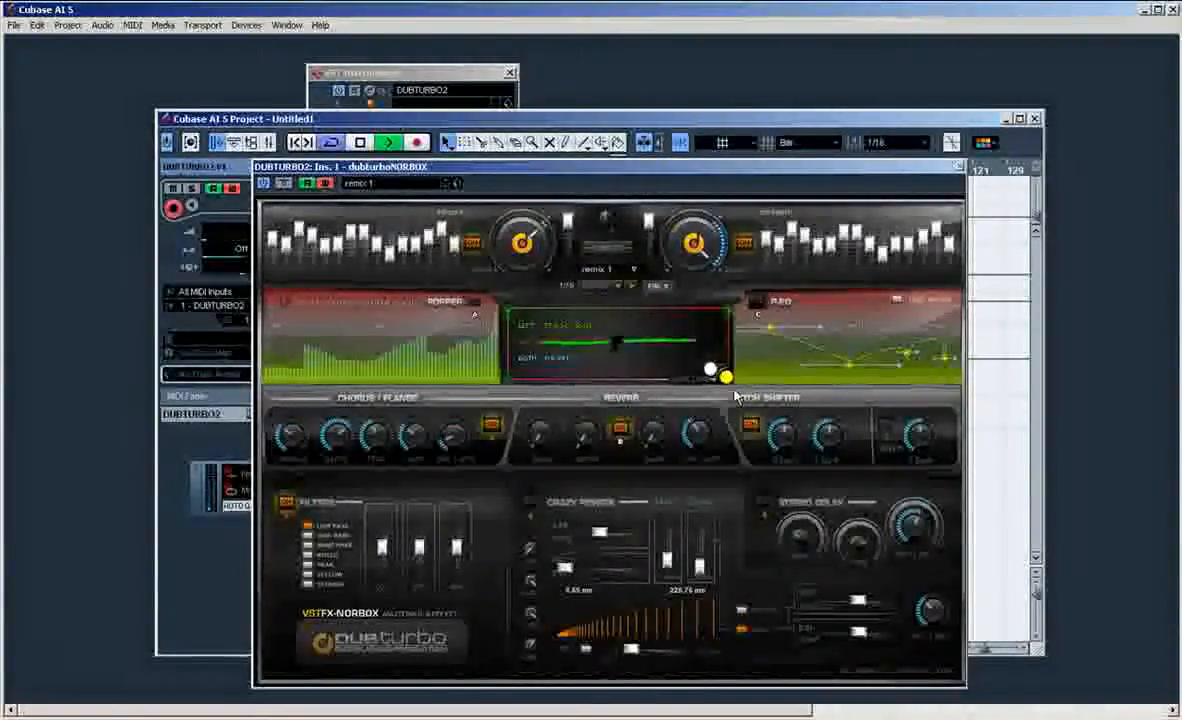
mouse_move(729, 380)
mouse_down()
mouse_move(696, 341)
mouse_move(643, 313)
mouse_move(507, 312)
mouse_up()
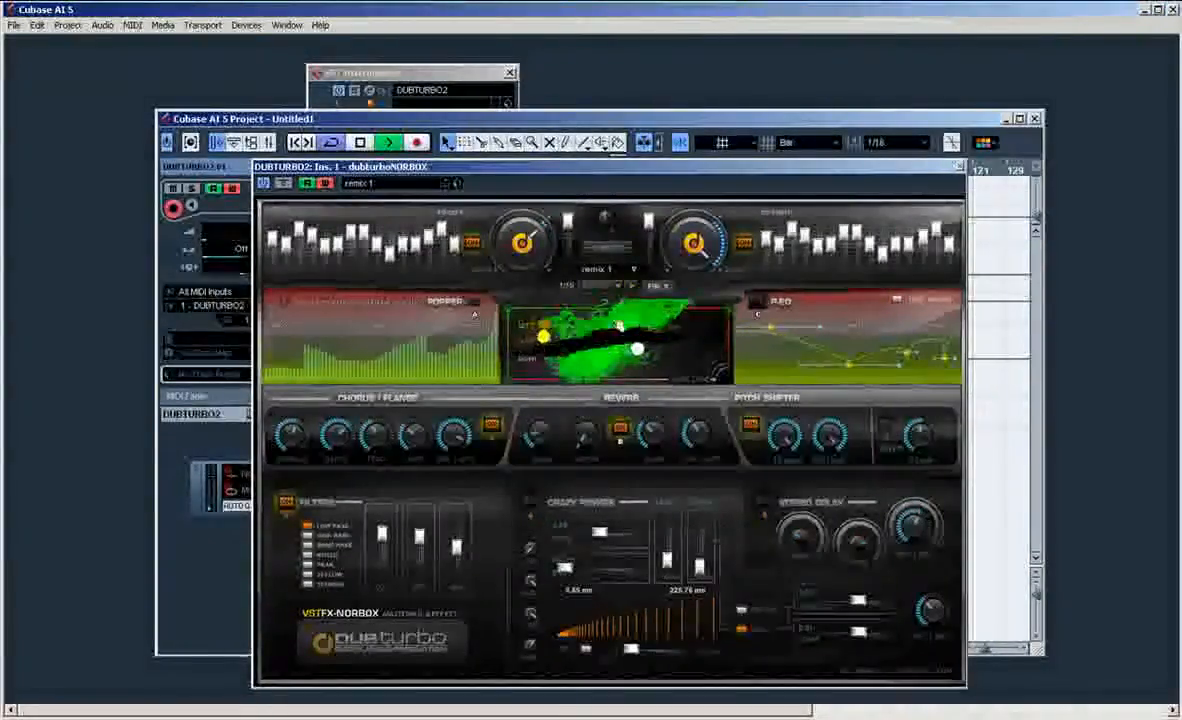
key(space)
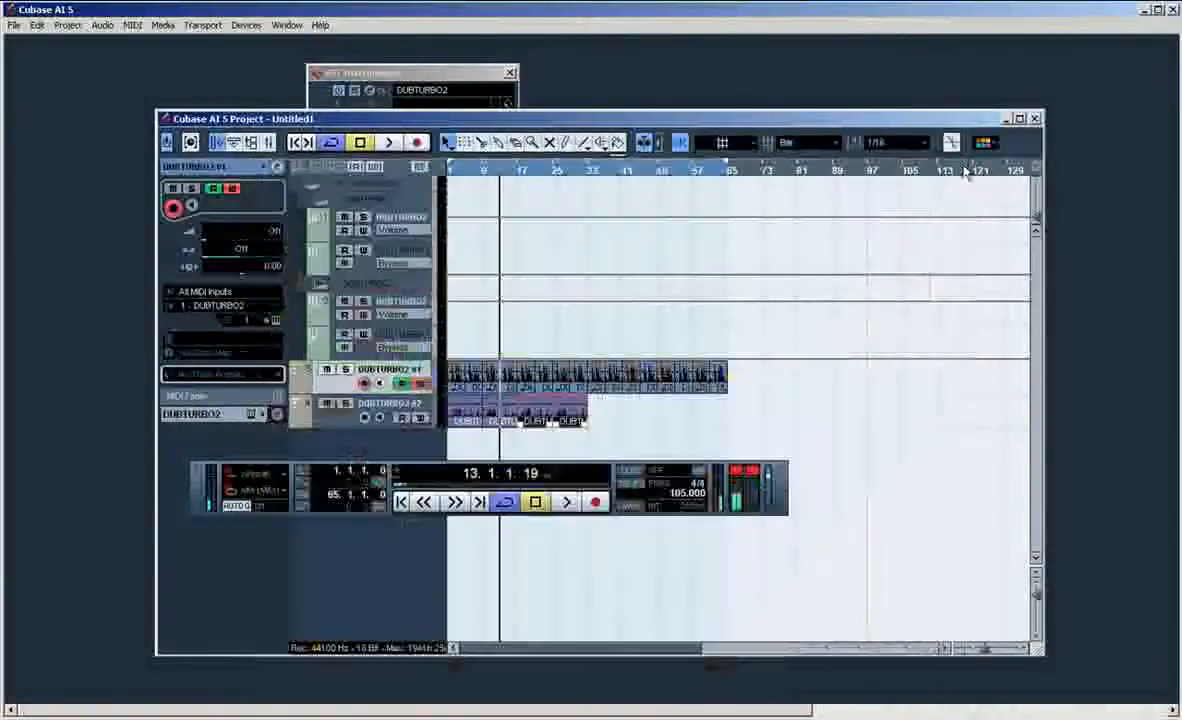
Step: Return to the project start and duplicate the four DUBTURBO2 02 clips so the track extends to bar 65
click(431, 403)
key(KP_Decimal)
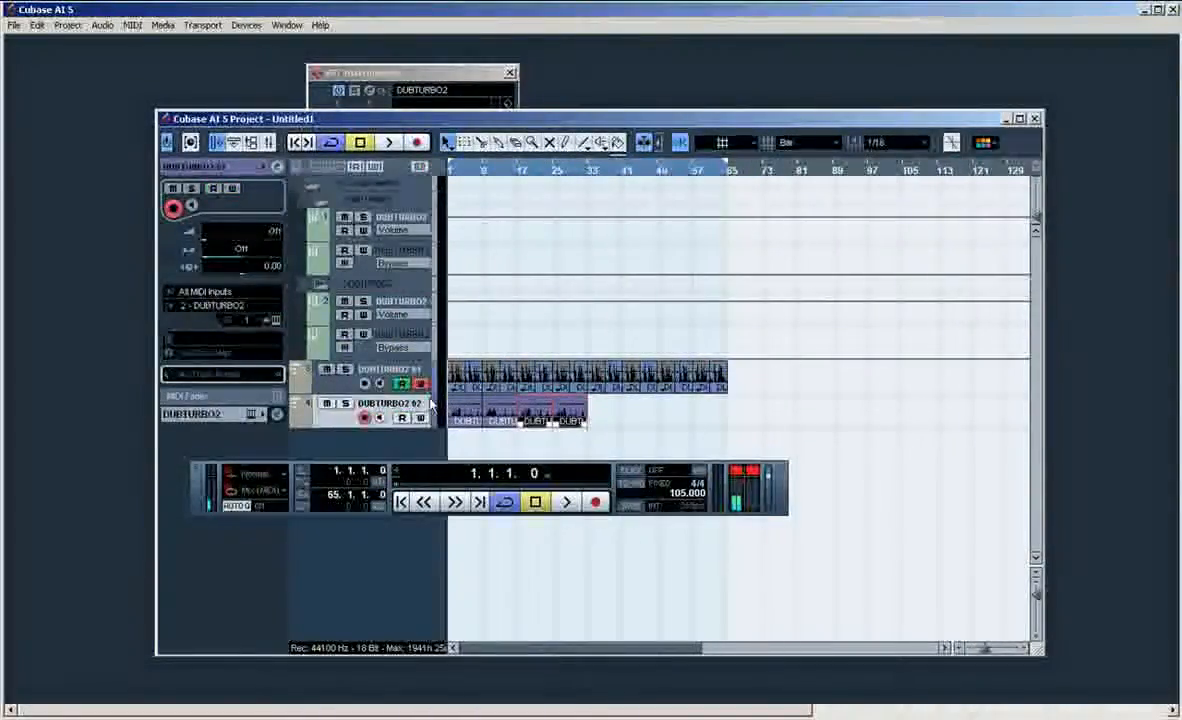
drag(630, 409, 435, 465)
drag(465, 409, 604, 409)
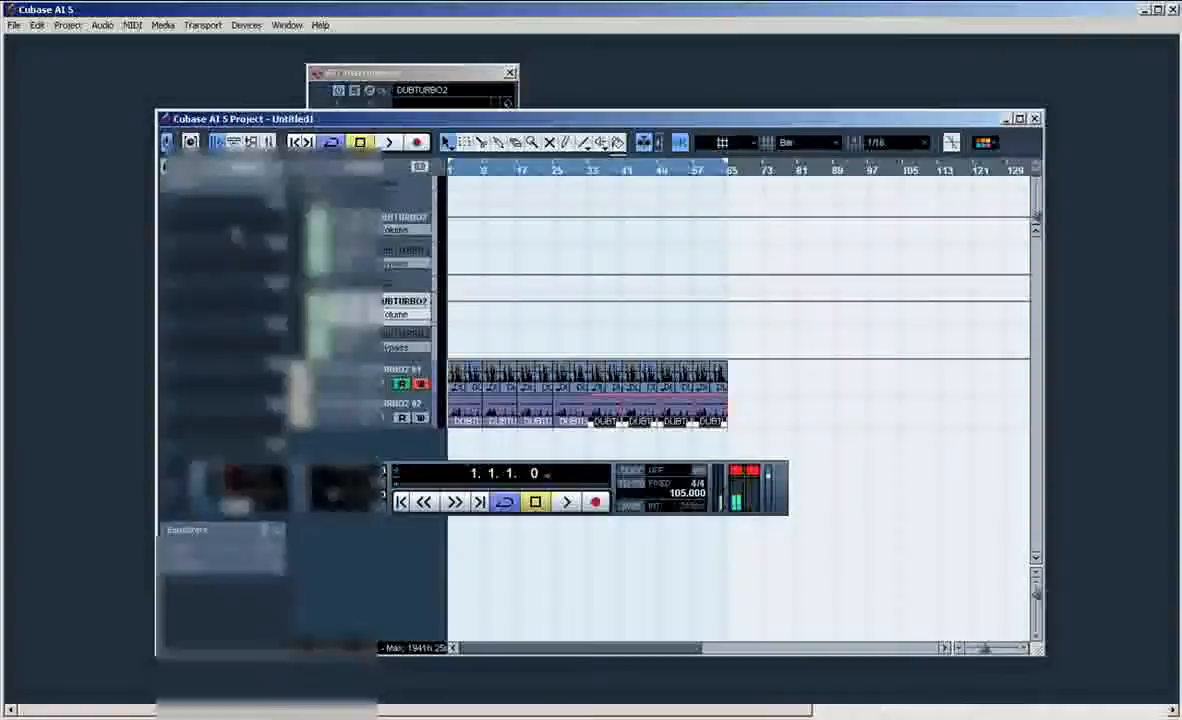
Step: Insert dubturboNORBOX on the second DUBTURBO2 channel and move its XY pad handle into the safe zone corner
click(238, 235)
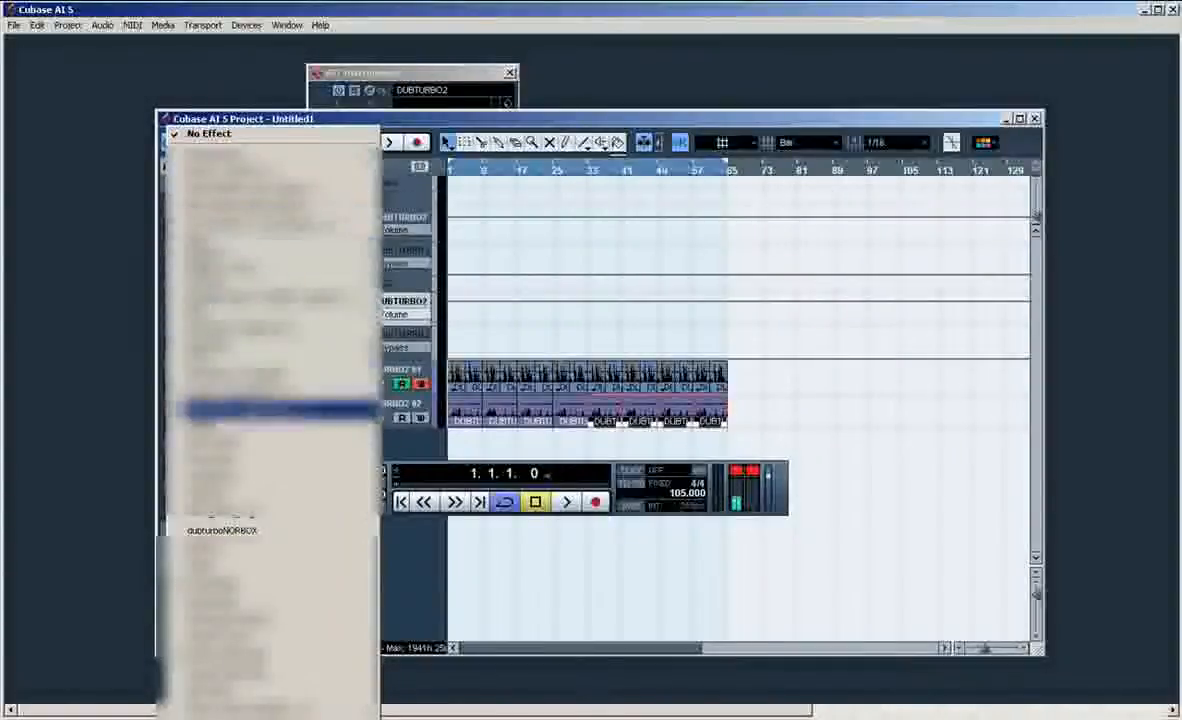
click(238, 530)
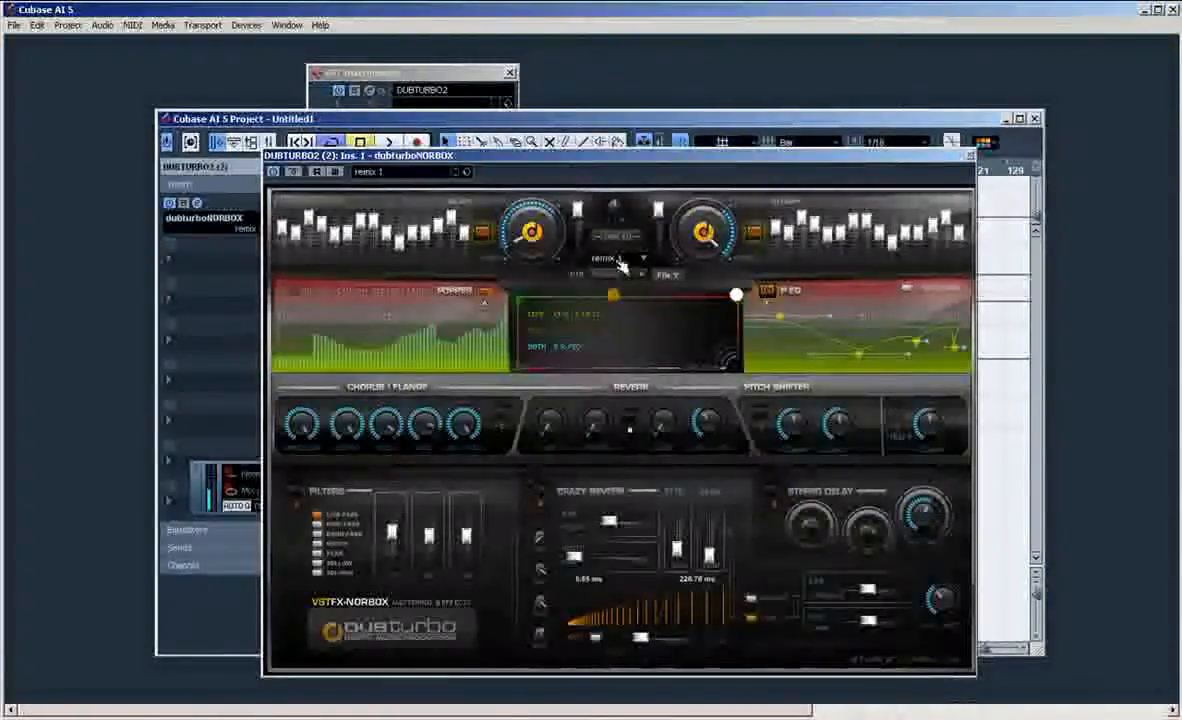
drag(614, 293, 737, 362)
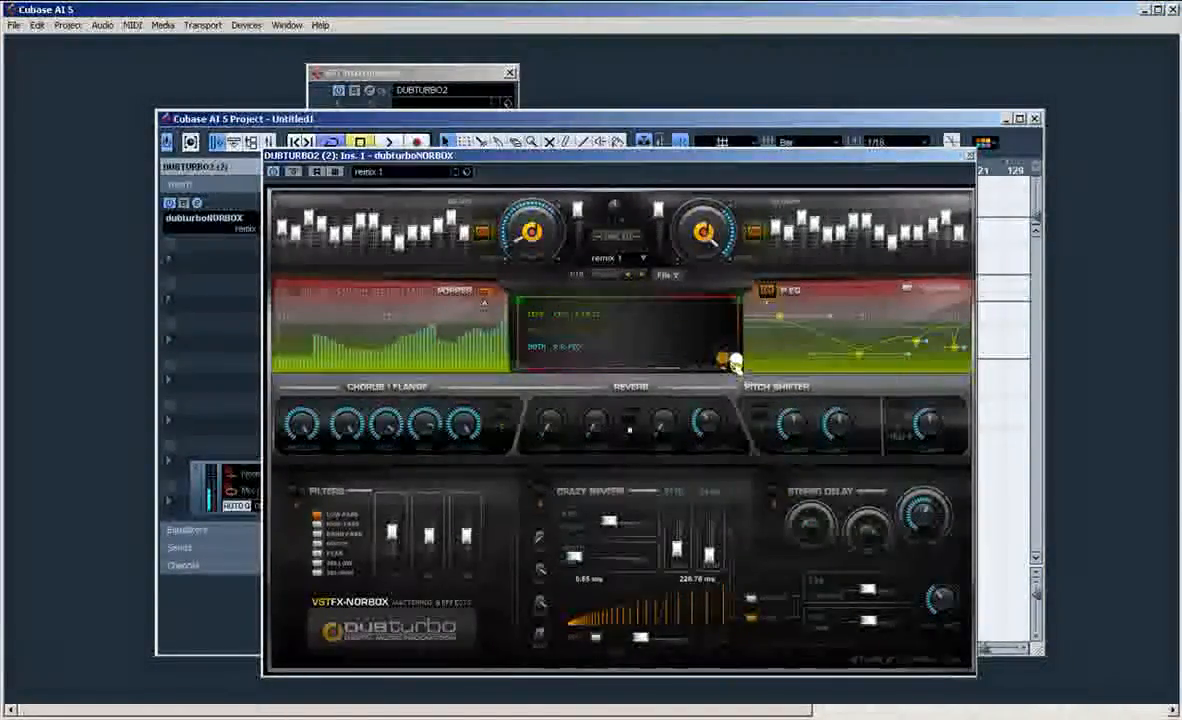
Step: Enable automation read and write for the new NORBOX insert and for the DUBTURBO2 02 track, keeping the effect window in view
click(317, 172)
click(335, 172)
drag(378, 156, 692, 285)
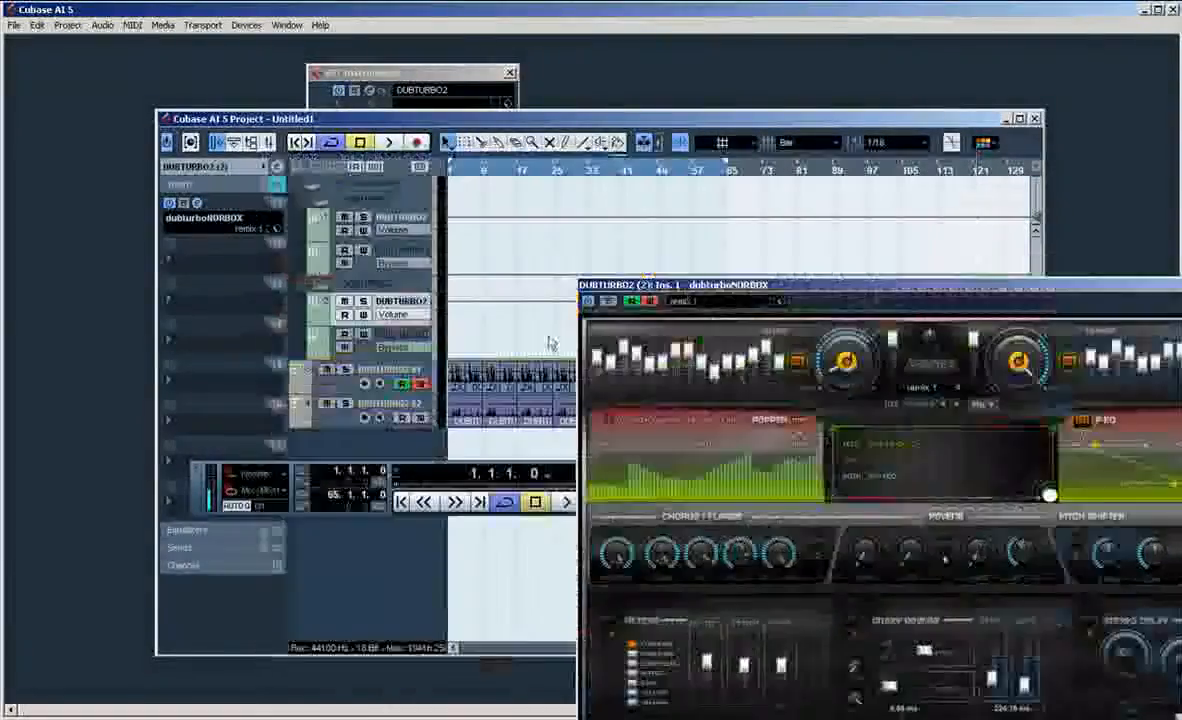
click(410, 420)
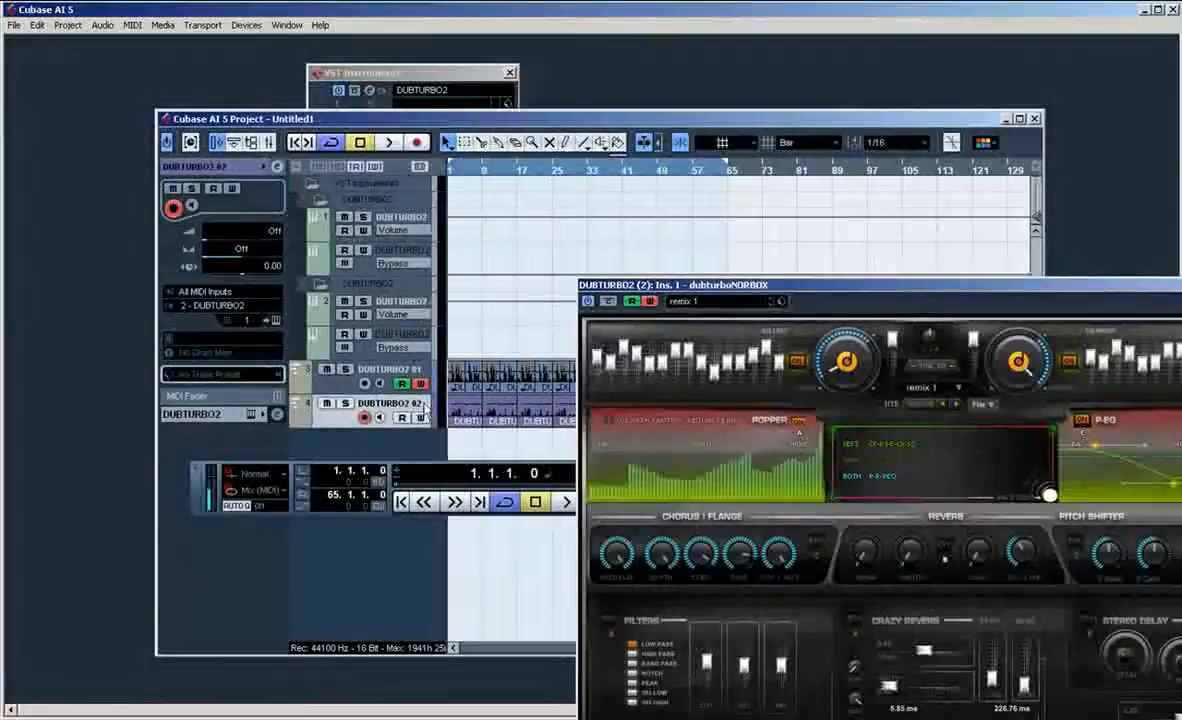
drag(758, 286, 432, 134)
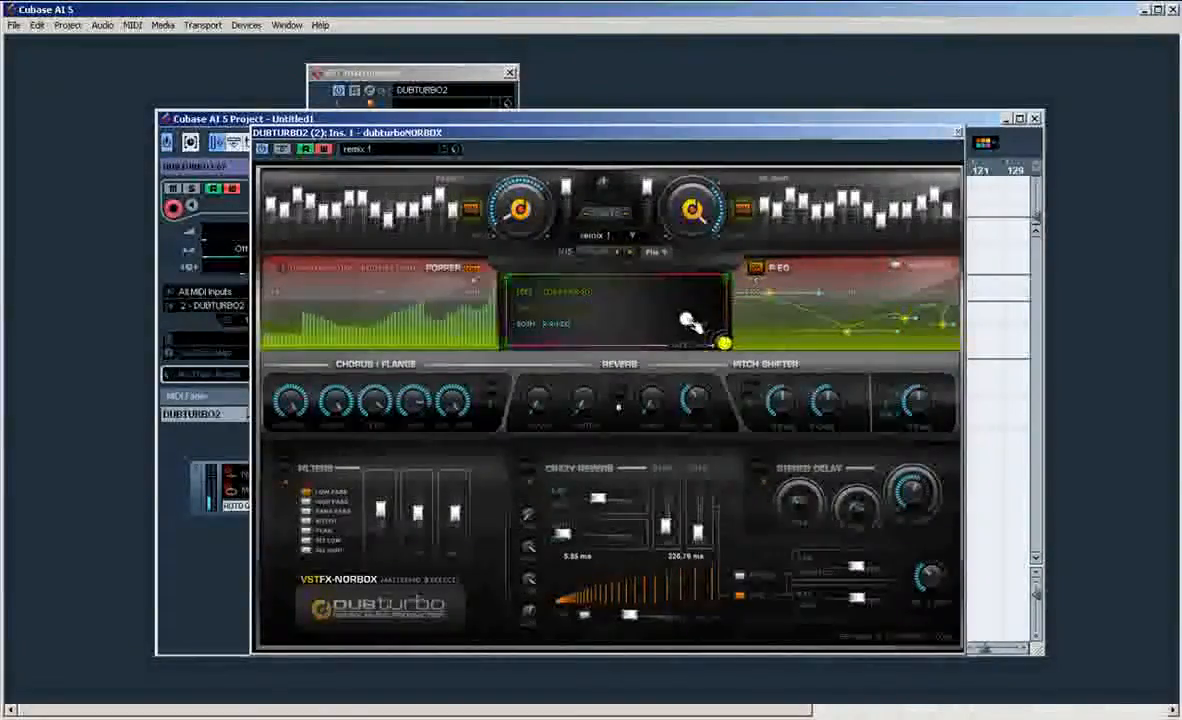
Step: Sweep the XY pad handles between the safe zone and the opposite corner during playback while trying the Pitch Shifter
drag(724, 343, 527, 343)
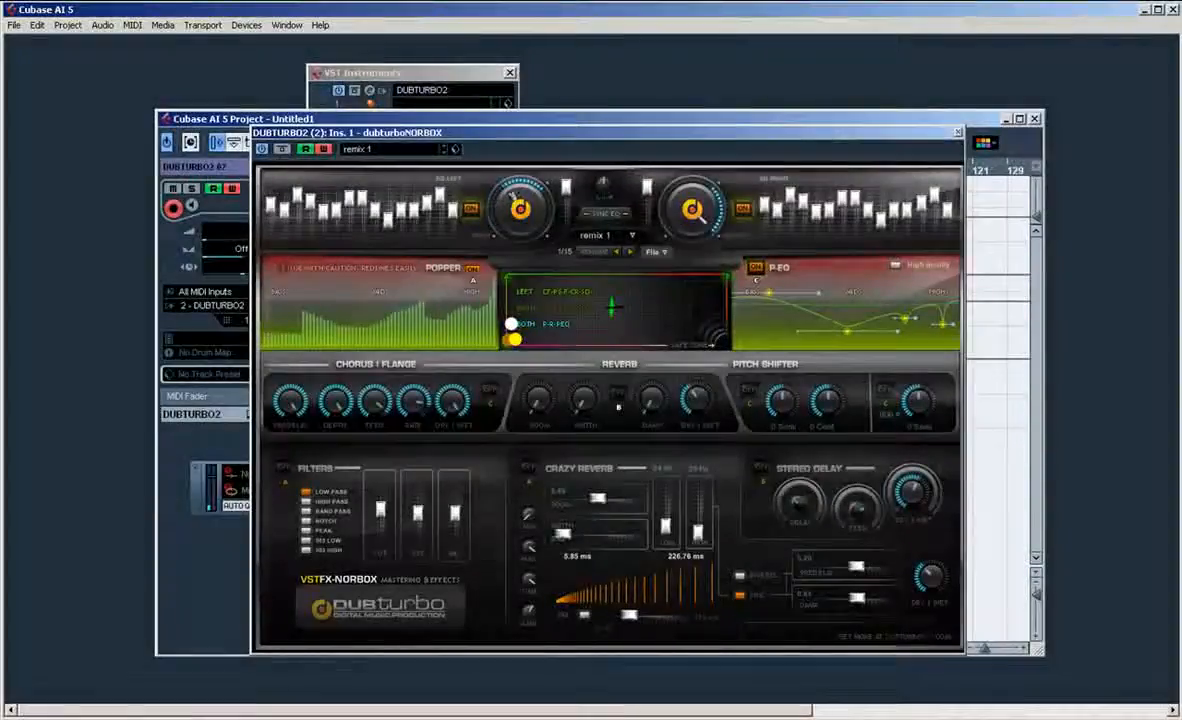
click(748, 390)
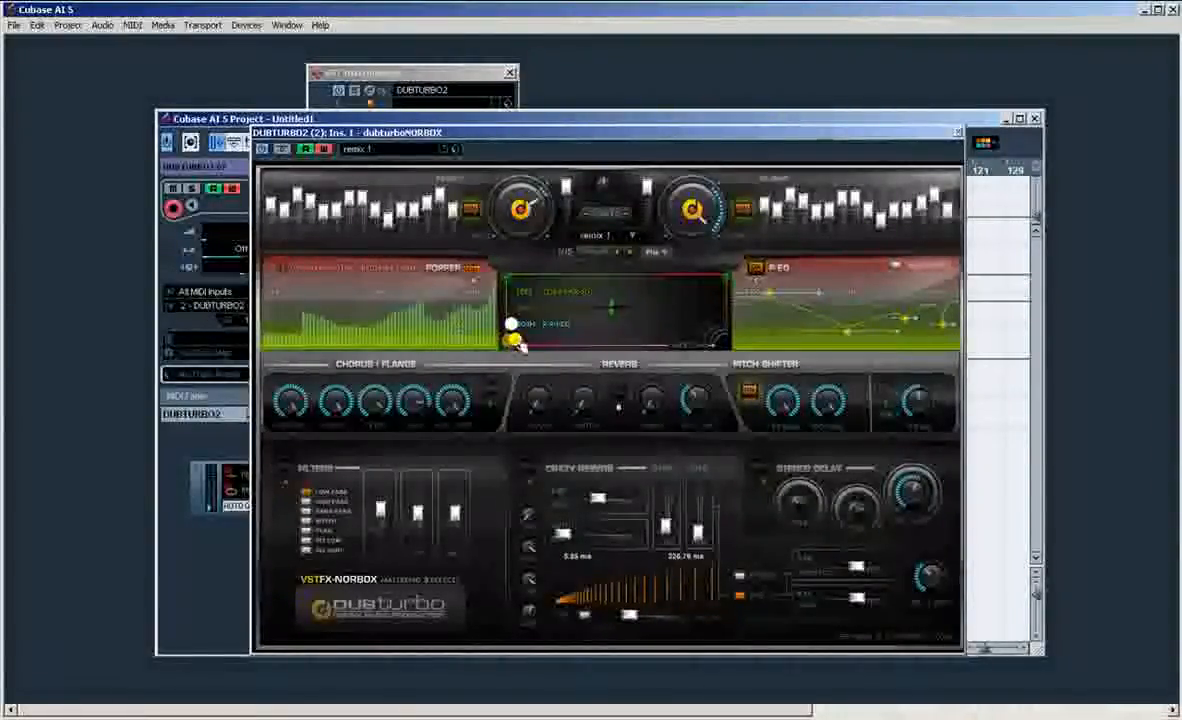
drag(513, 325, 743, 355)
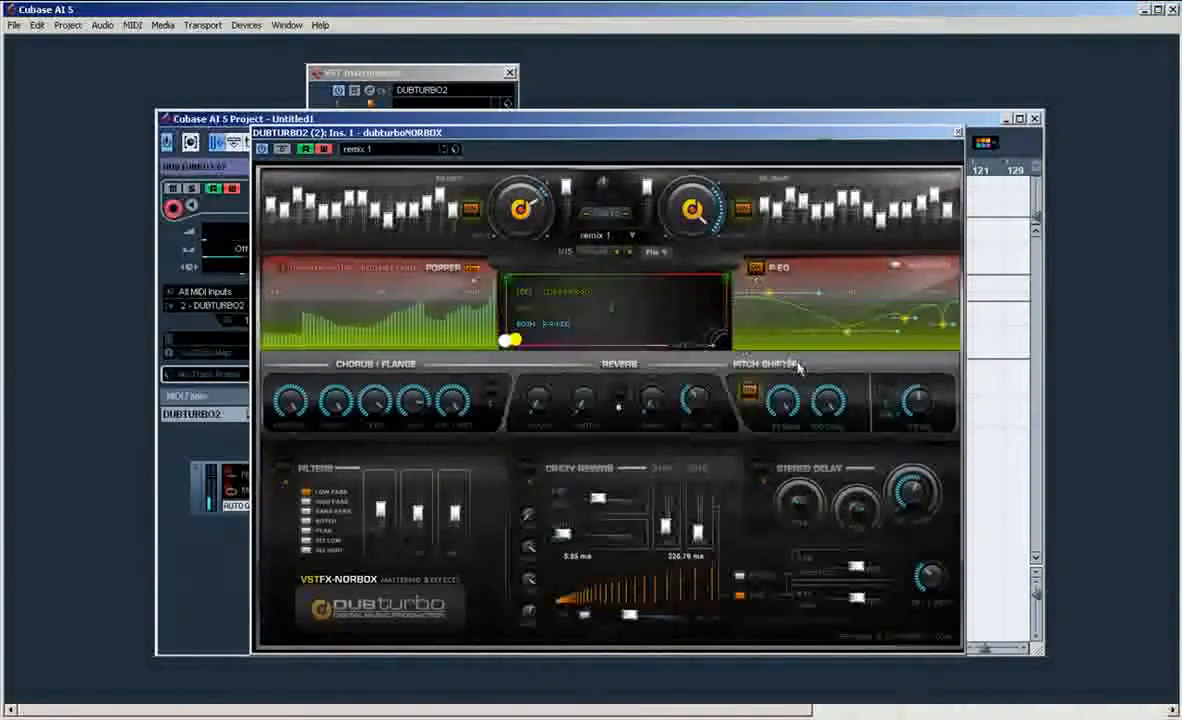
click(748, 393)
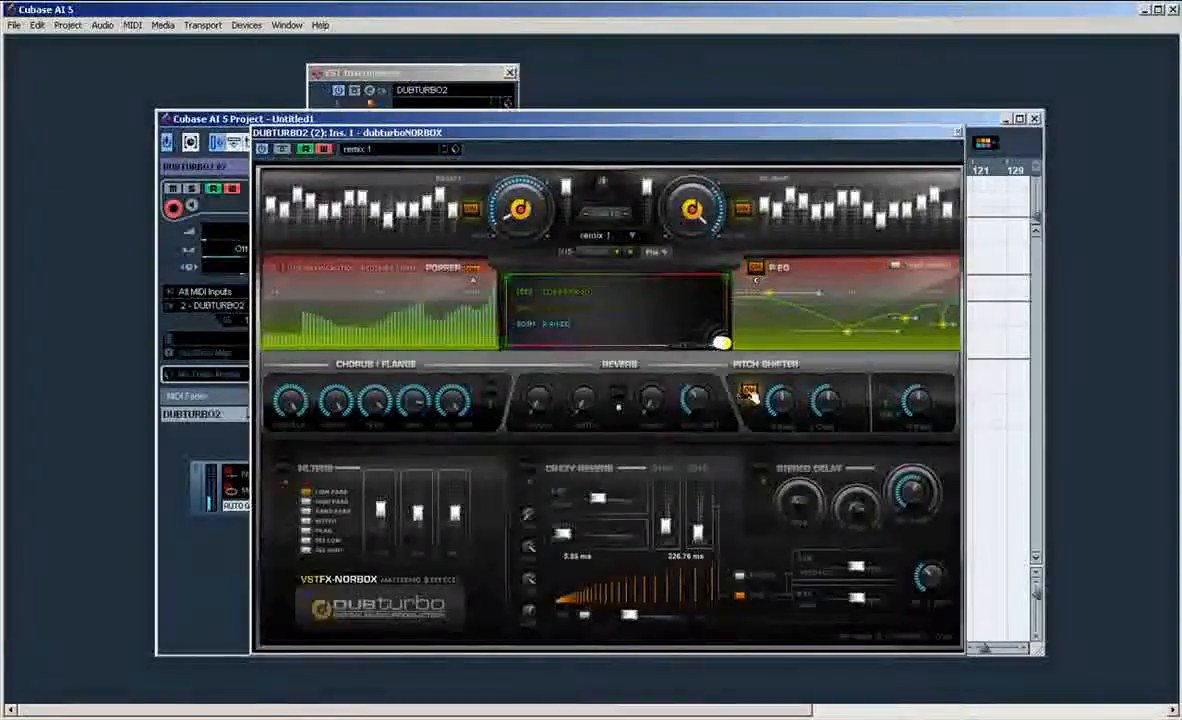
Step: Switch the Chorus/Flange section on during playback, lower its Dry/Wet amount and switch the section off again
click(491, 390)
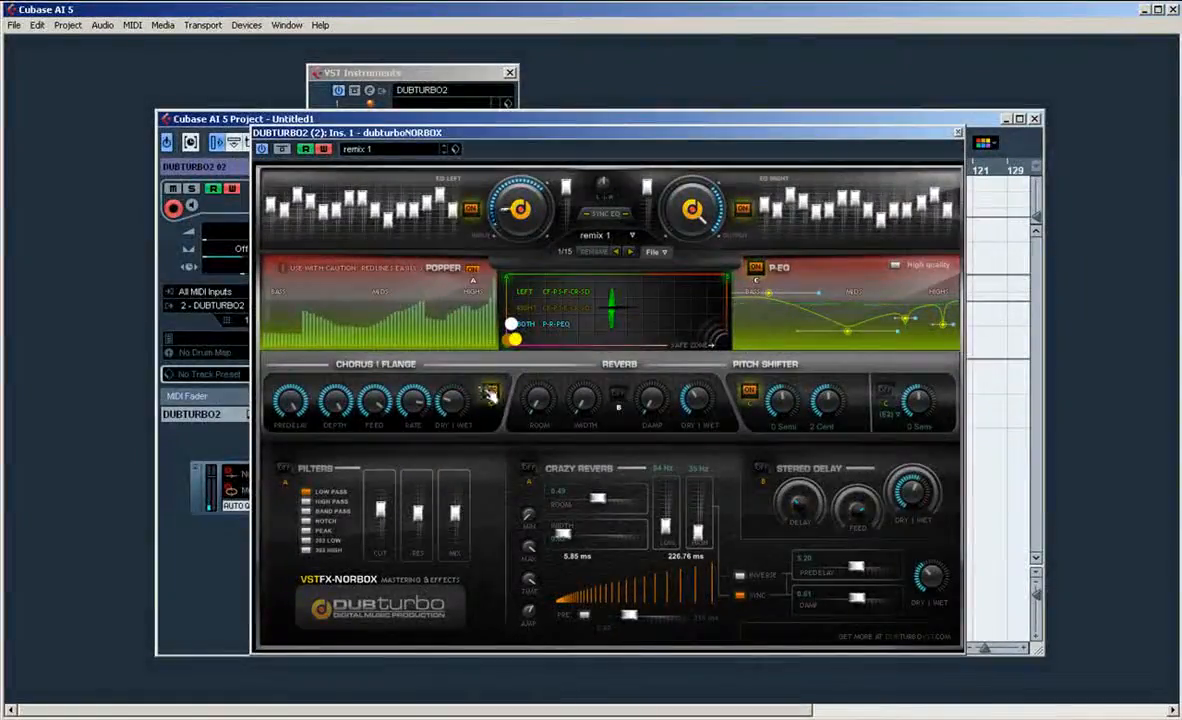
click(490, 390)
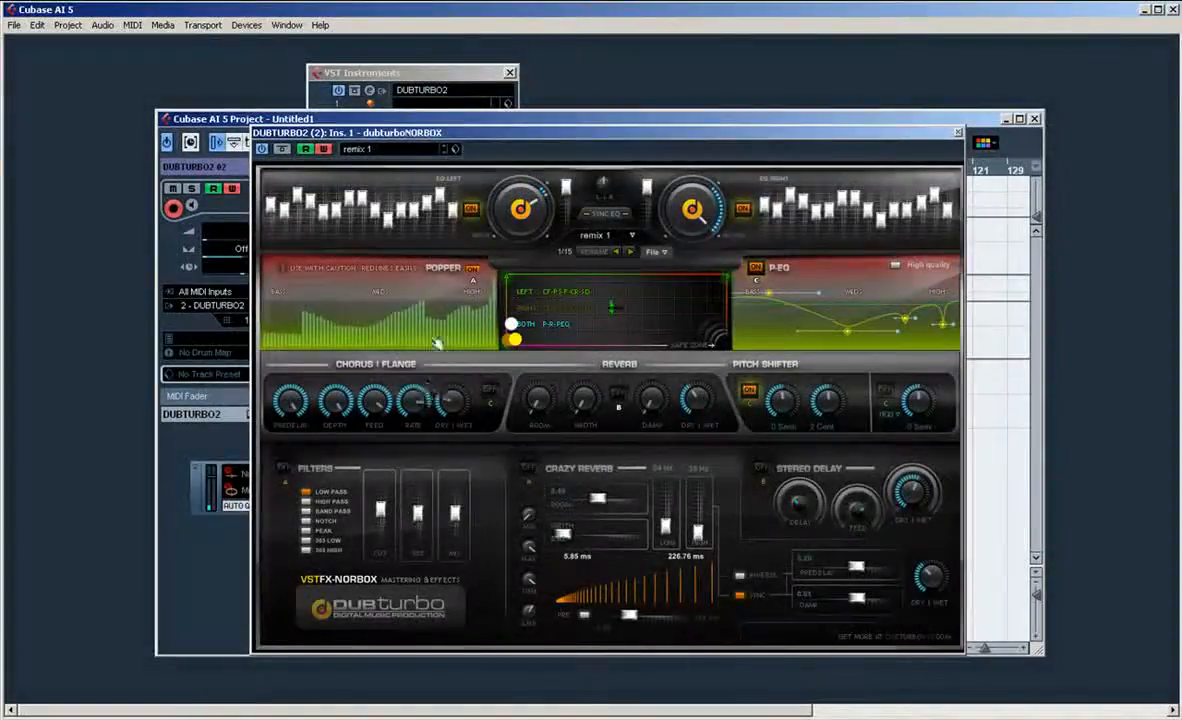
Step: Play with the Reverb section switched on while moving the XY handles, and switch off Reverb and the Pitch Shifter
click(618, 393)
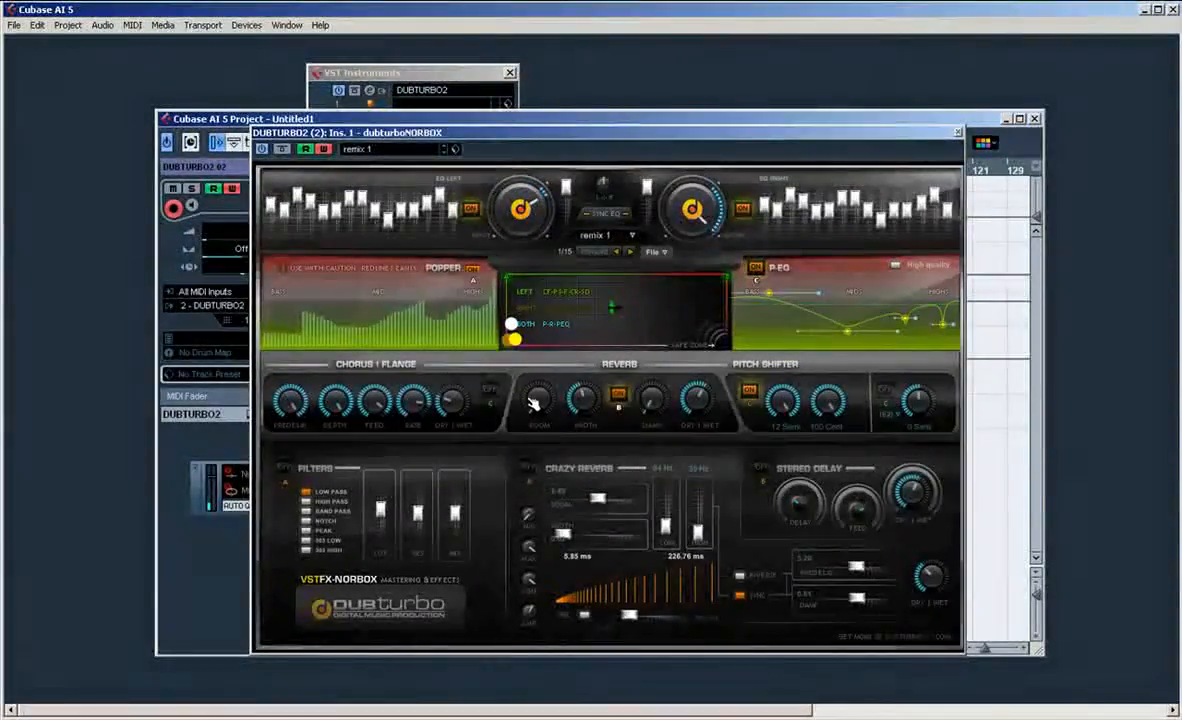
drag(519, 341, 645, 286)
click(714, 334)
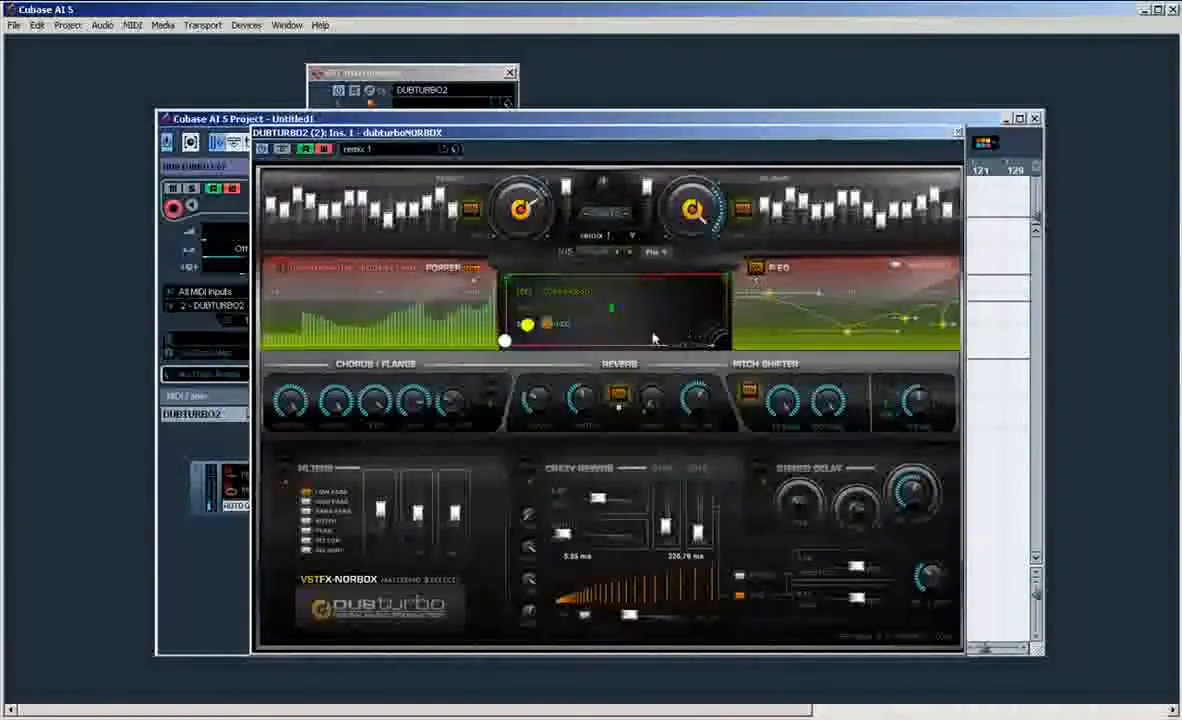
click(621, 398)
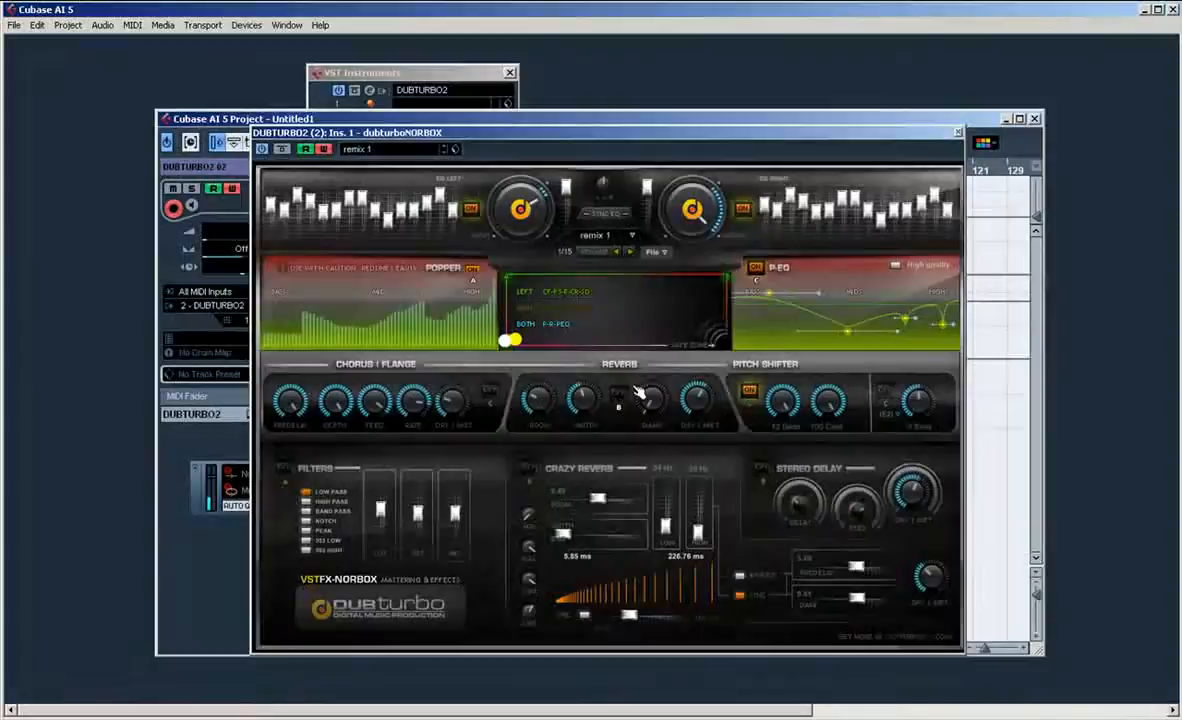
click(754, 396)
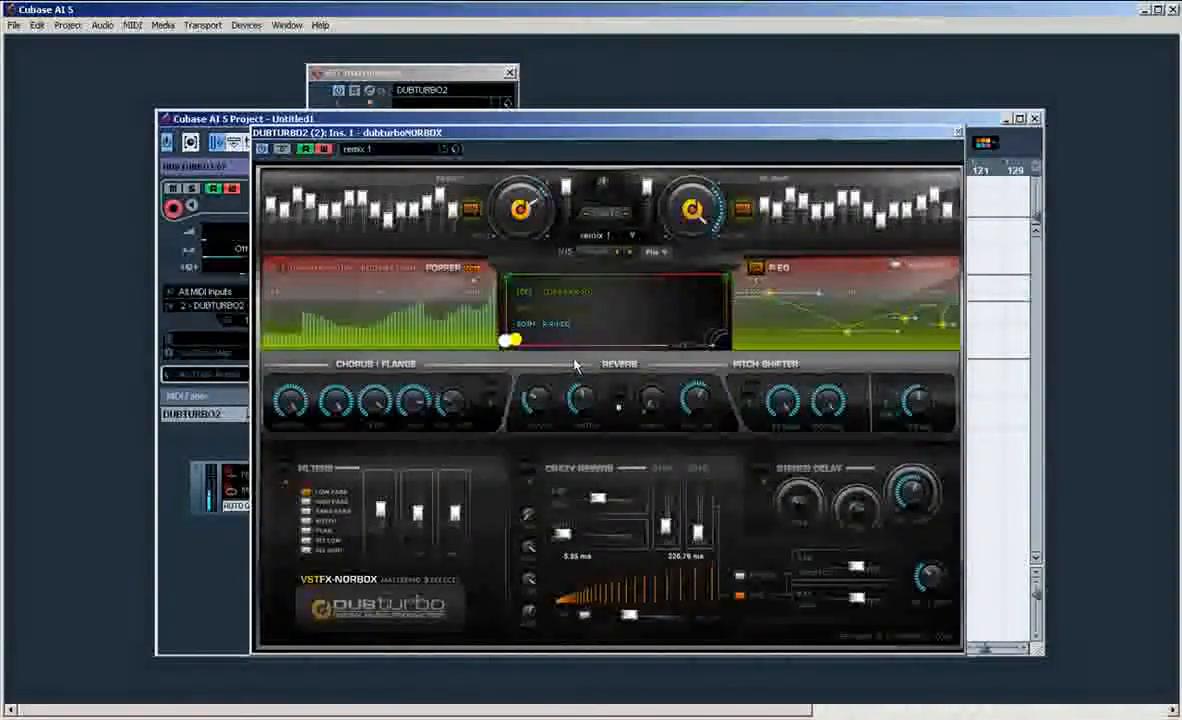